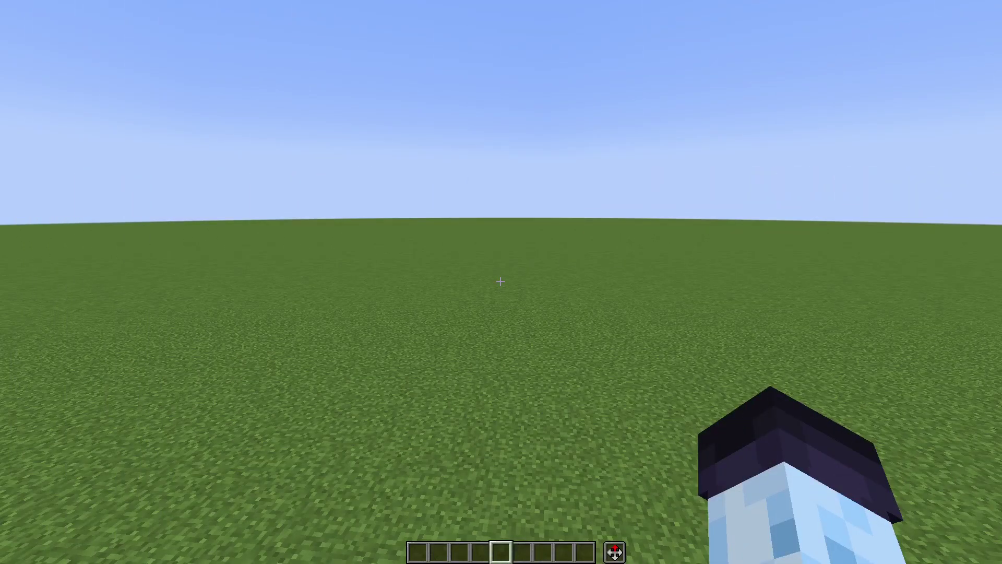
Step: Show the BBS mod's item category on the second page of the creative inventory
key(e)
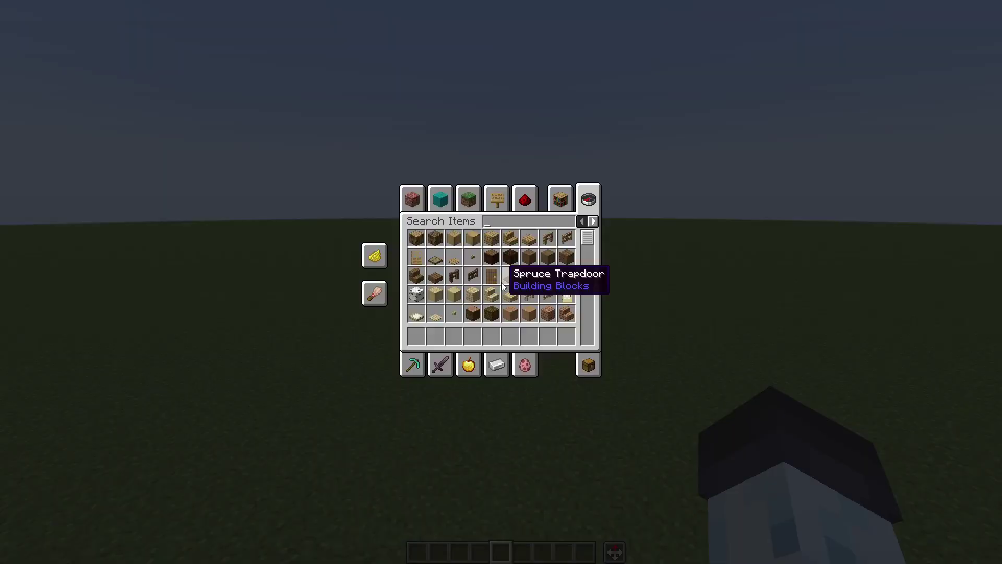
click(593, 221)
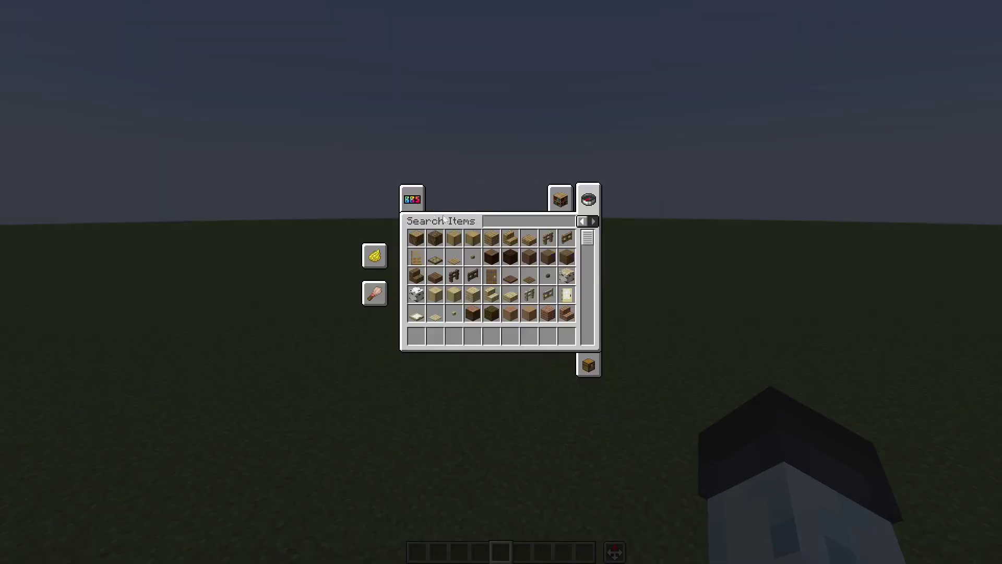
click(412, 200)
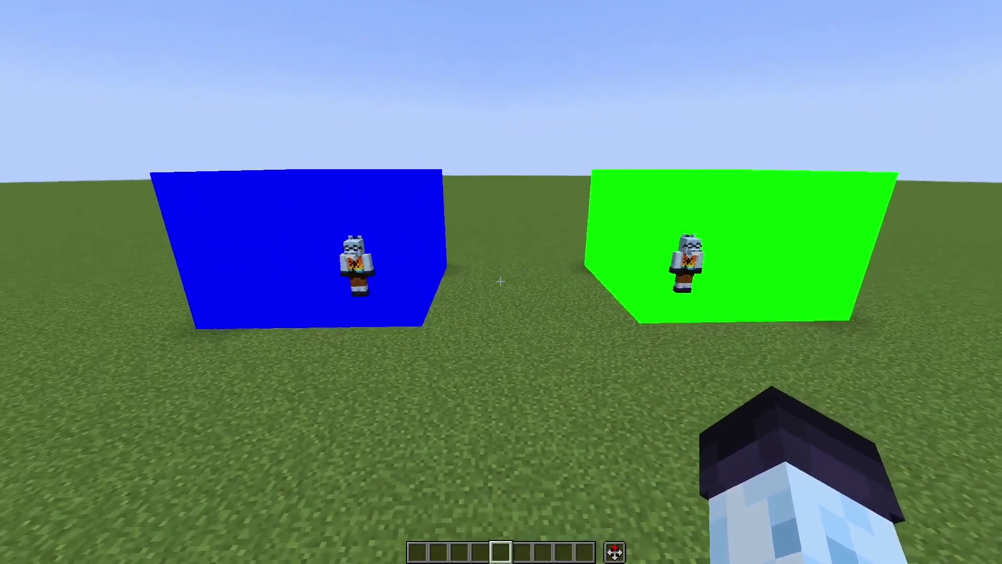
Step: Fly around the blue and green chroma walls to examine them and the character models in front of them
key(space)
key(w)
key(s)
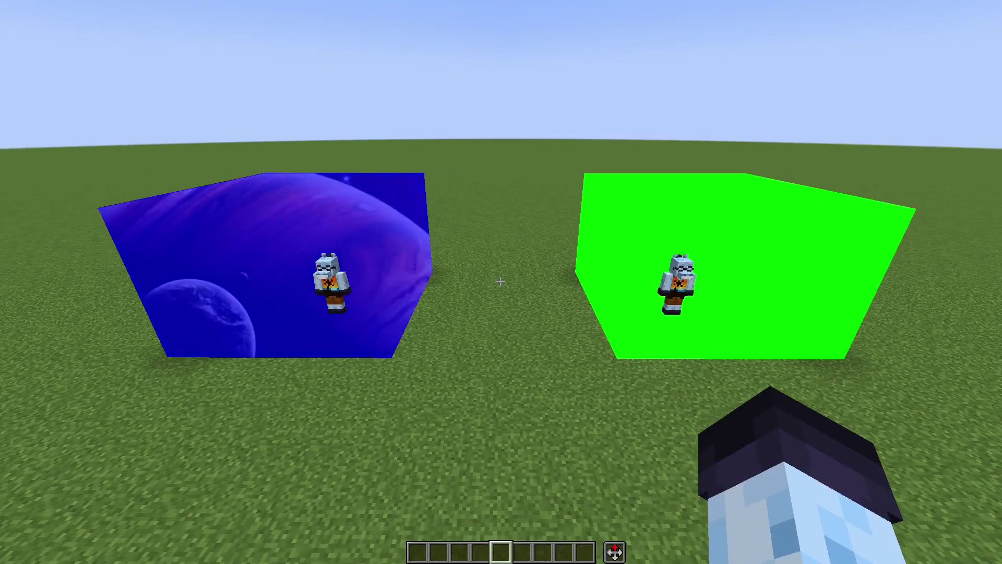
key(w)
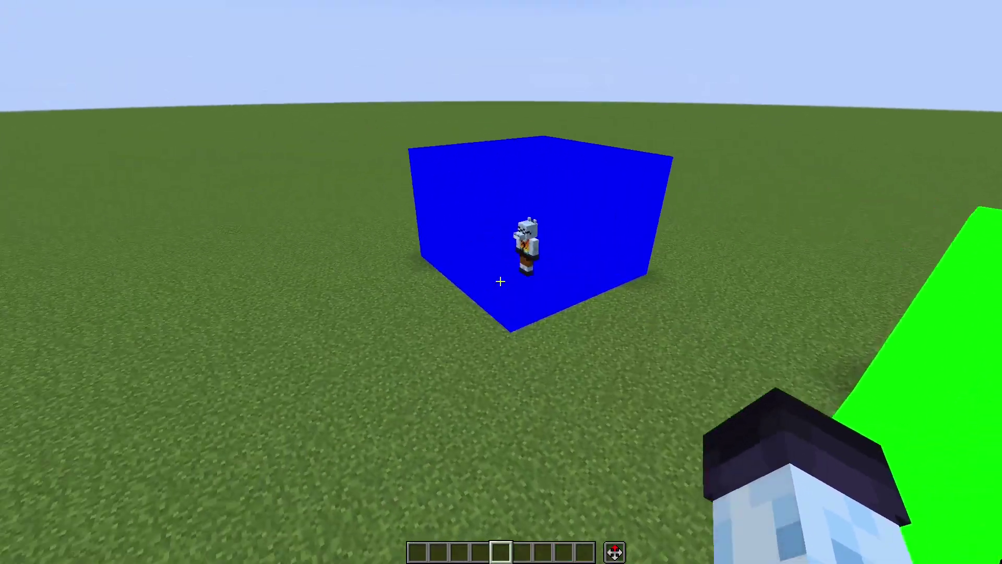
key(w)
key(shift)
key(a)
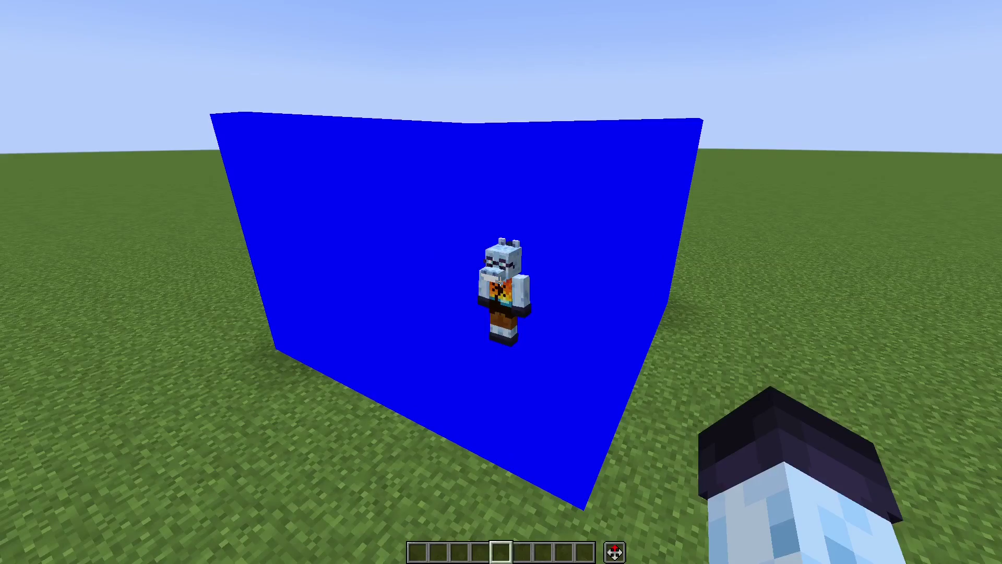
Step: Open the selected model block's form for editing and rotate right_arm to 77 on X and -11 on Y
key(k)
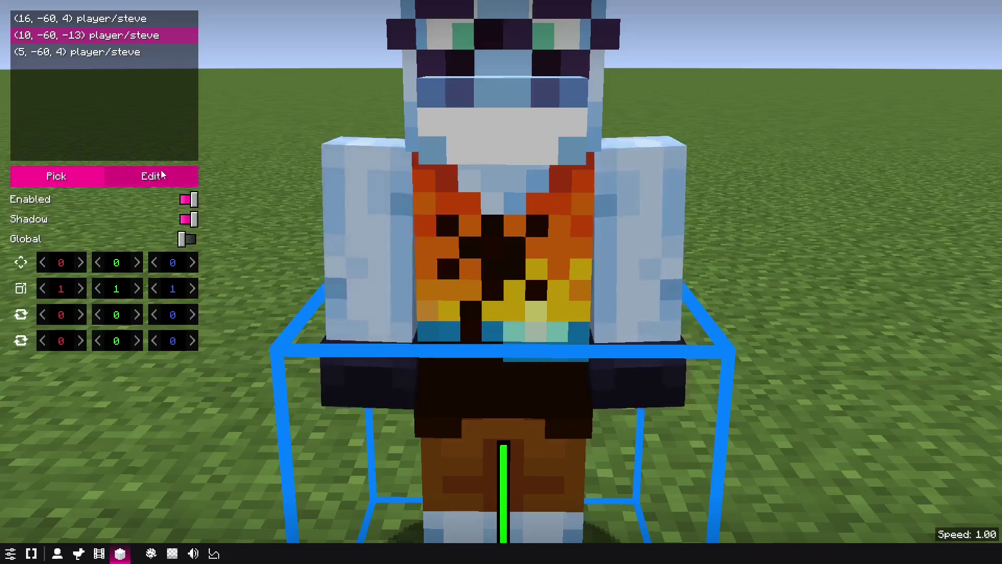
click(162, 175)
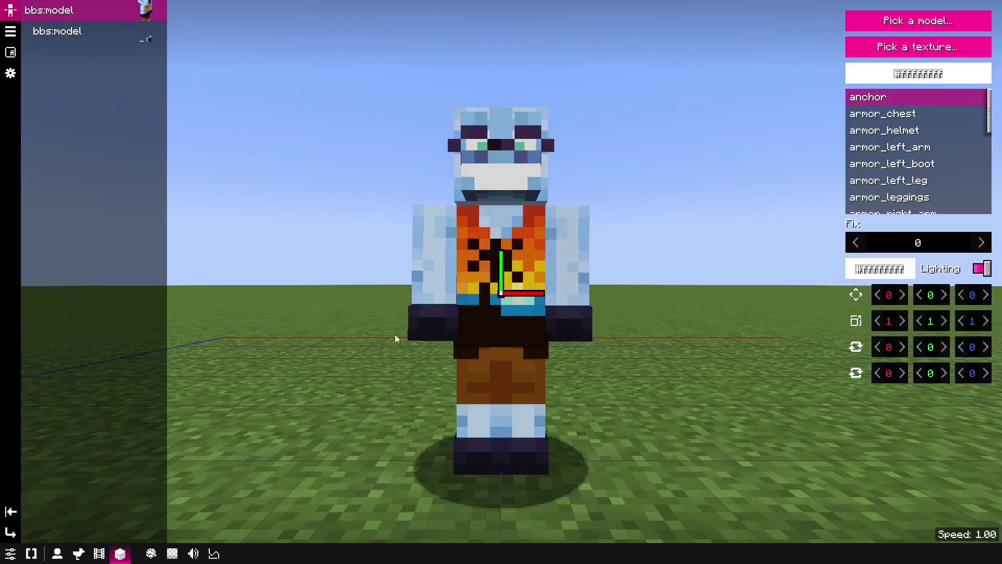
drag(399, 338, 415, 380)
click(452, 280)
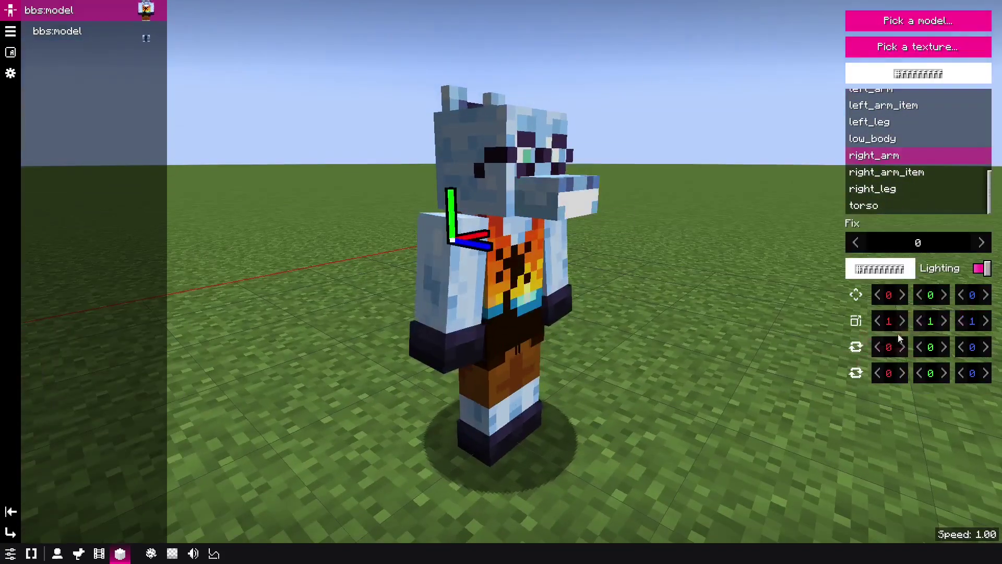
drag(899, 350, 972, 321)
drag(700, 319, 649, 311)
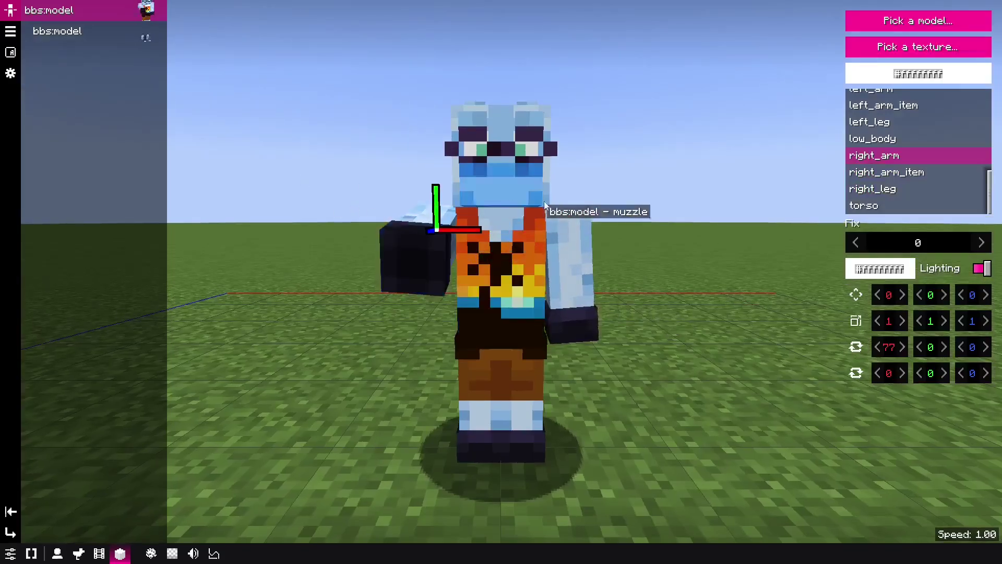
drag(931, 347, 934, 312)
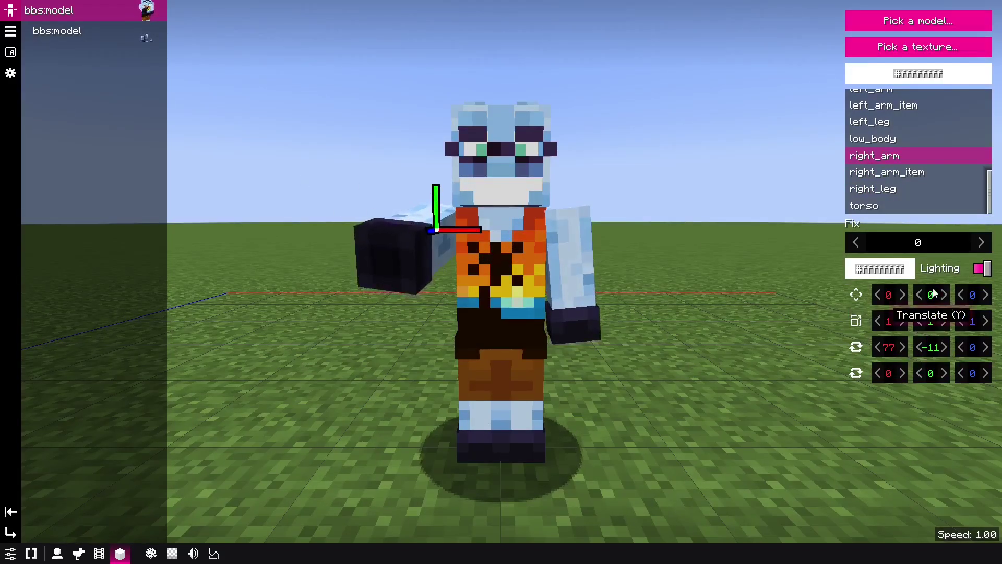
Step: Copy the right arm's transformation onto left_arm and invert the left arm's Y rotation to 11
right_click(934, 293)
click(919, 320)
click(578, 251)
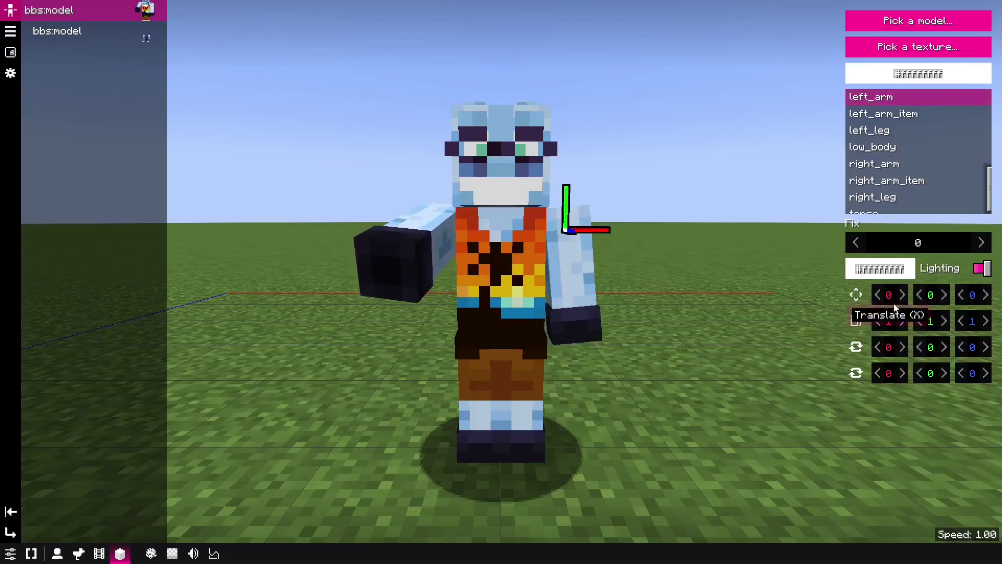
right_click(894, 309)
click(940, 369)
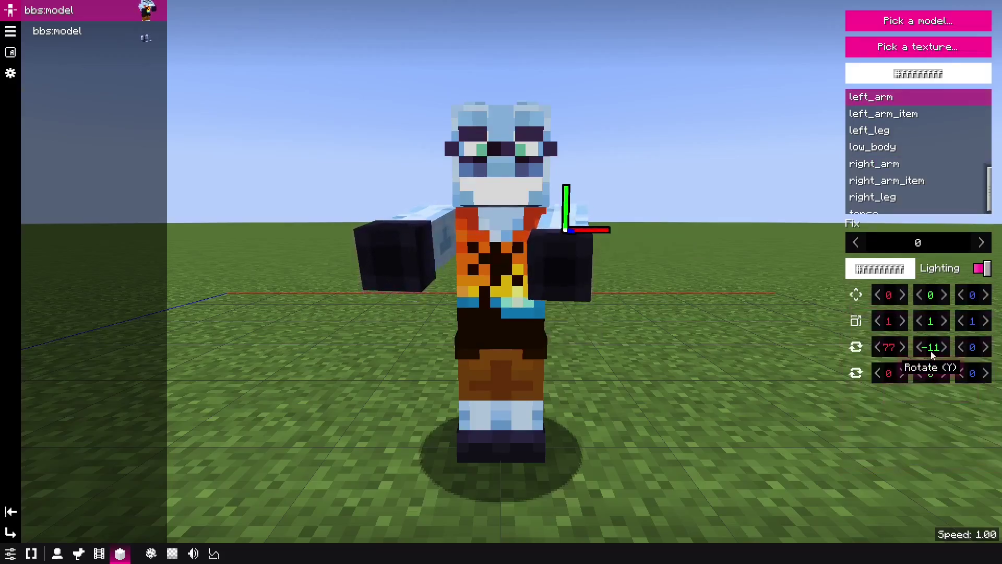
key(minus)
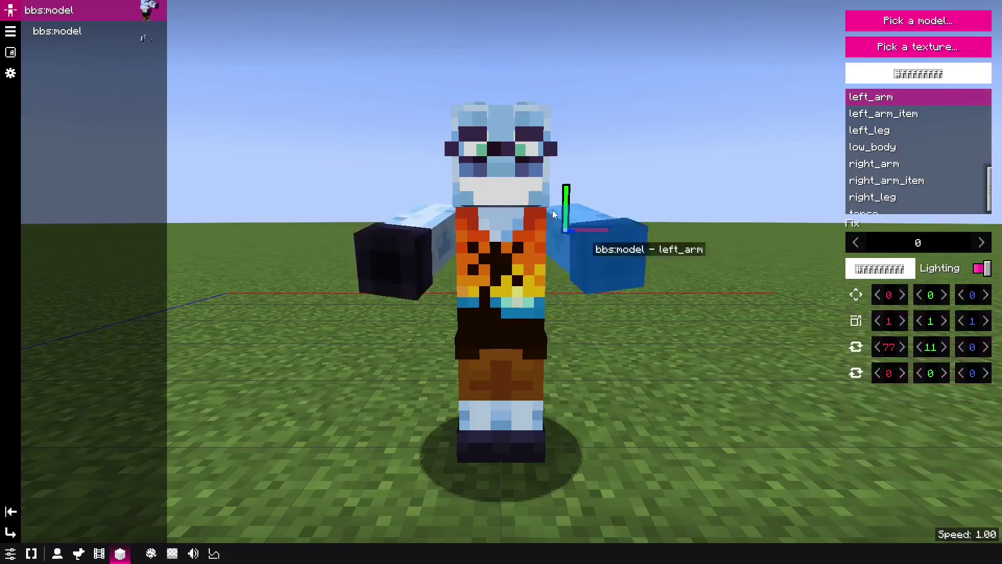
Step: Set right_arm's rotation to 15 on X and -38 on Y, its second Y rotation to -28, and copy the transformation
click(424, 286)
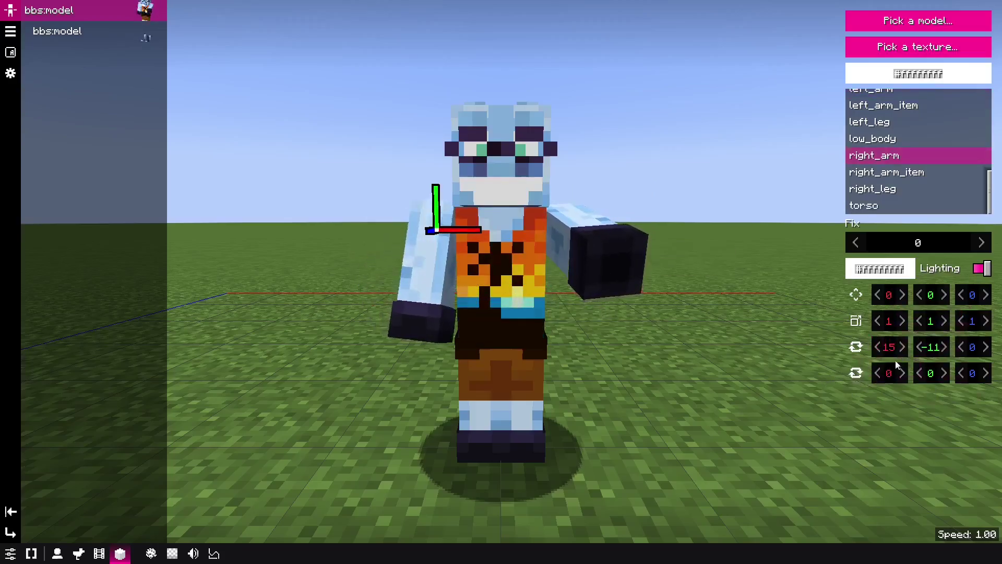
drag(917, 346, 892, 382)
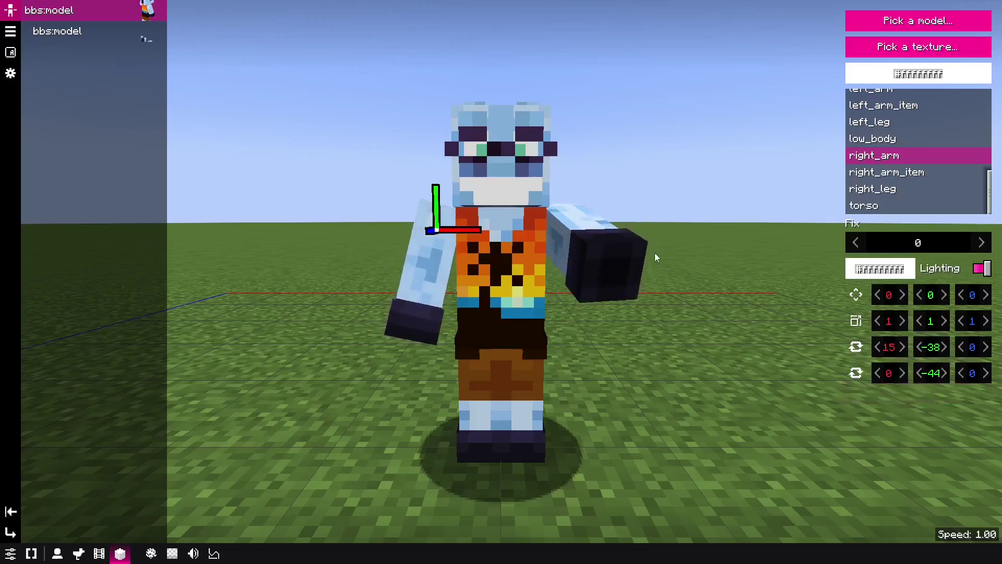
drag(654, 252, 655, 311)
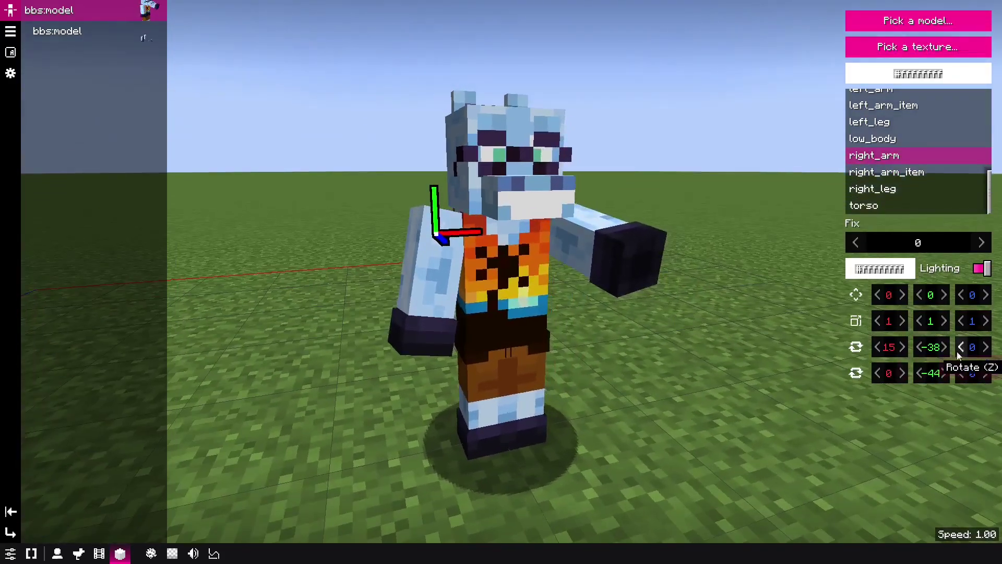
key(ctrl+z)
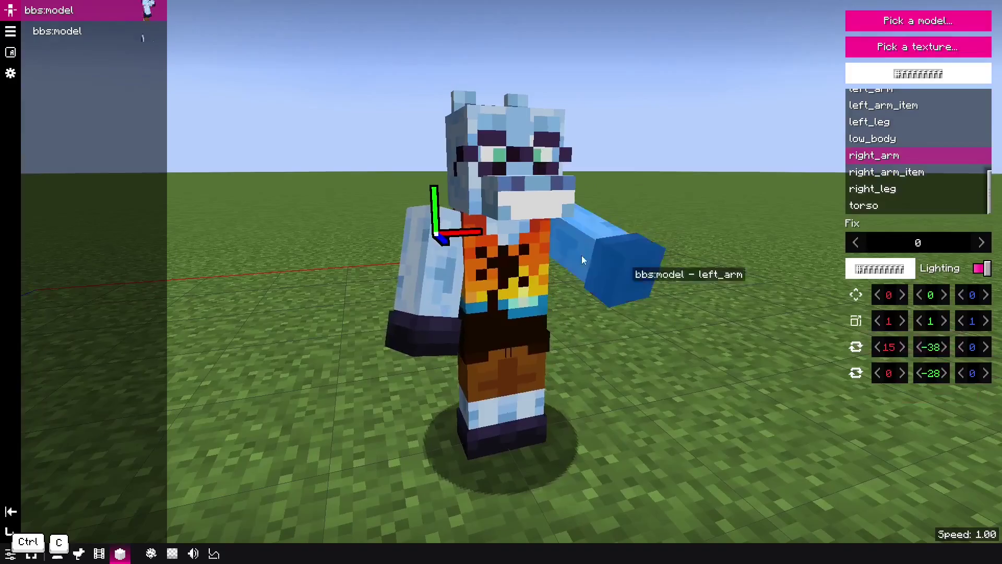
Step: Paste the copied right arm transformation onto left_arm in mirrored form
click(644, 276)
key(ctrl+shift+v)
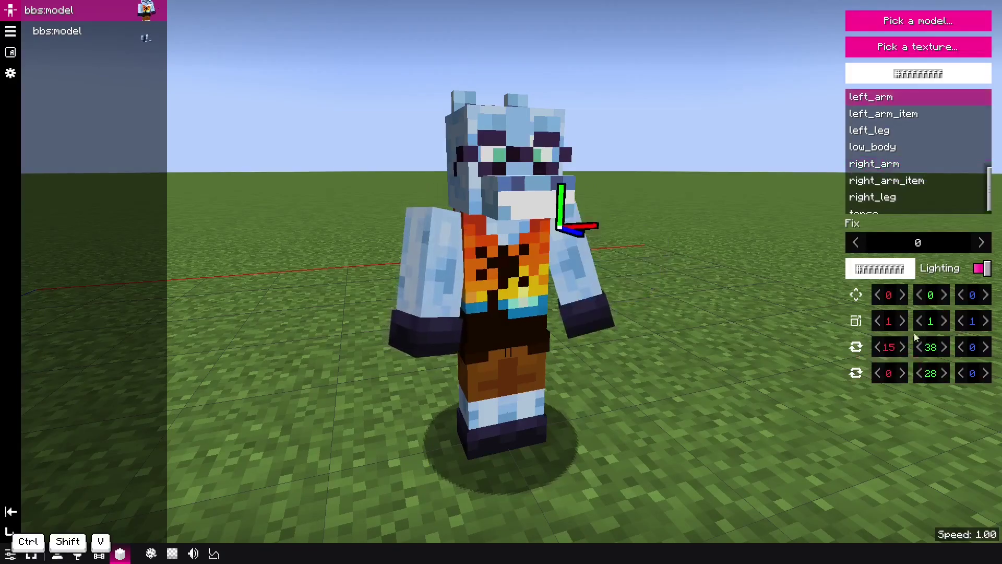
drag(746, 263, 584, 255)
drag(640, 286, 709, 251)
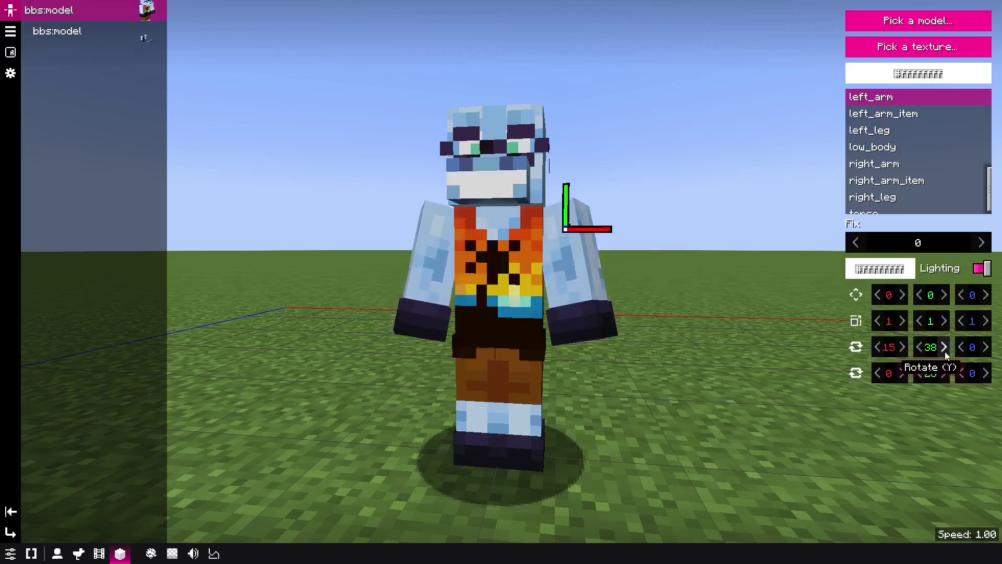
Step: Compare a plain paste of the copied transformation on left_arm with the mirrored paste, ending on the mirrored one
key(ctrl+v)
key(ctrl+shift)
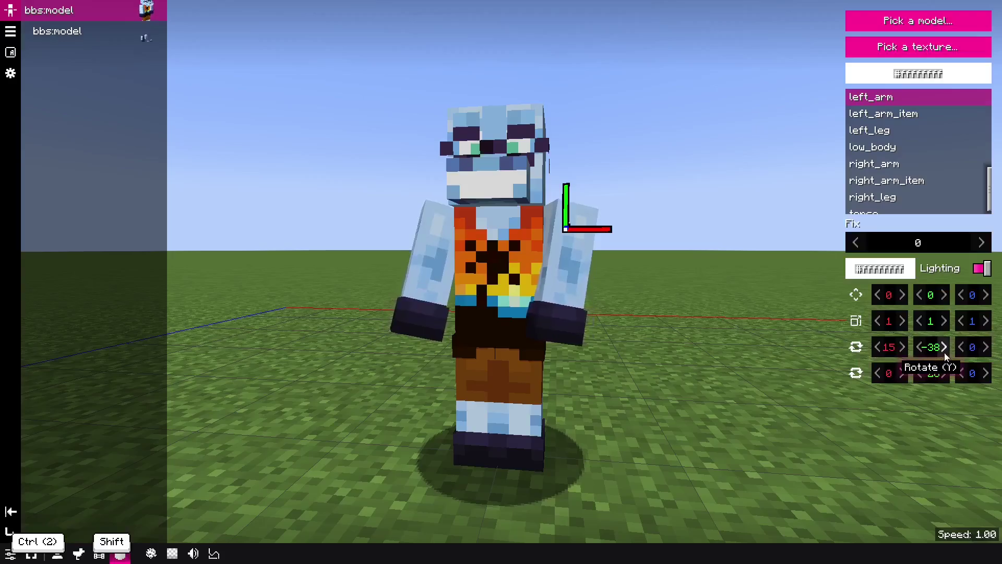
key(ctrl+shift+v)
drag(659, 340, 683, 337)
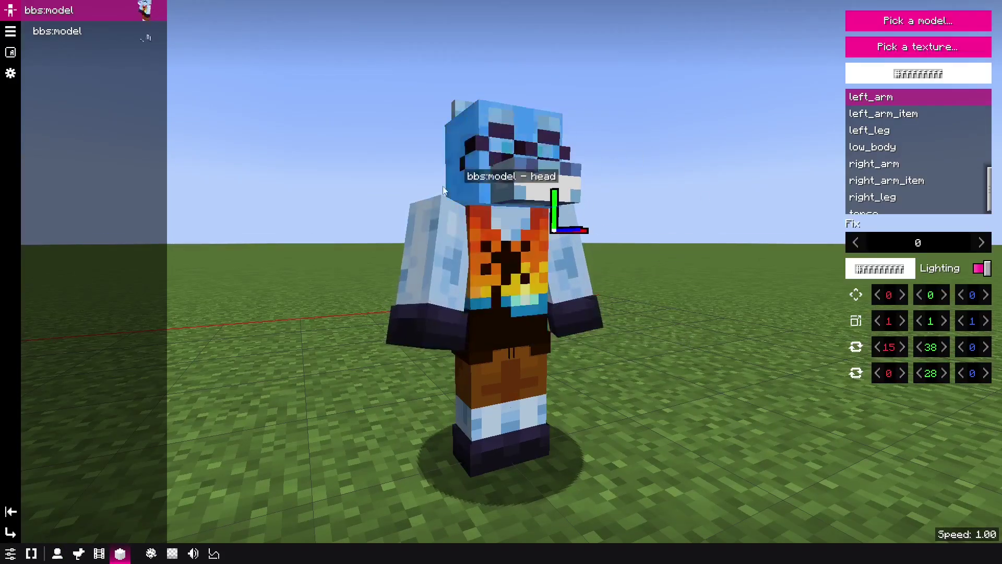
drag(677, 357, 654, 359)
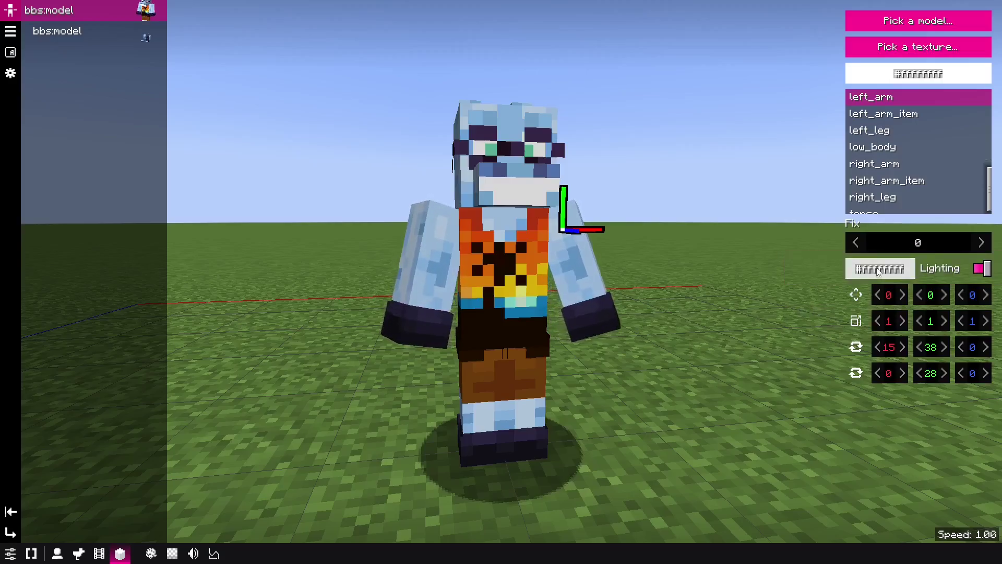
Step: Try a Fix value of 1 on the anchor bone and its children, and return them to 0
right_click(923, 243)
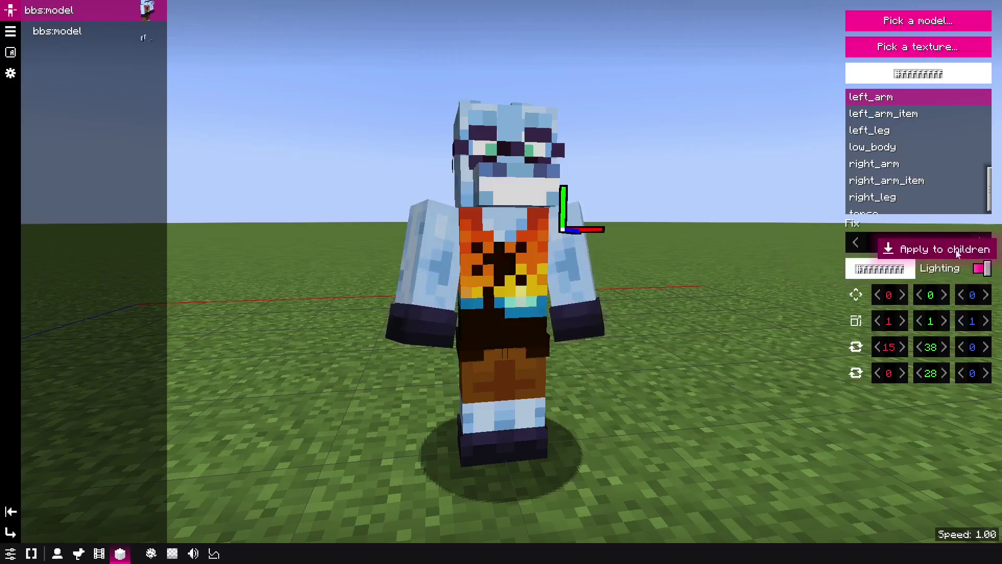
scroll(900, 168, up, 5)
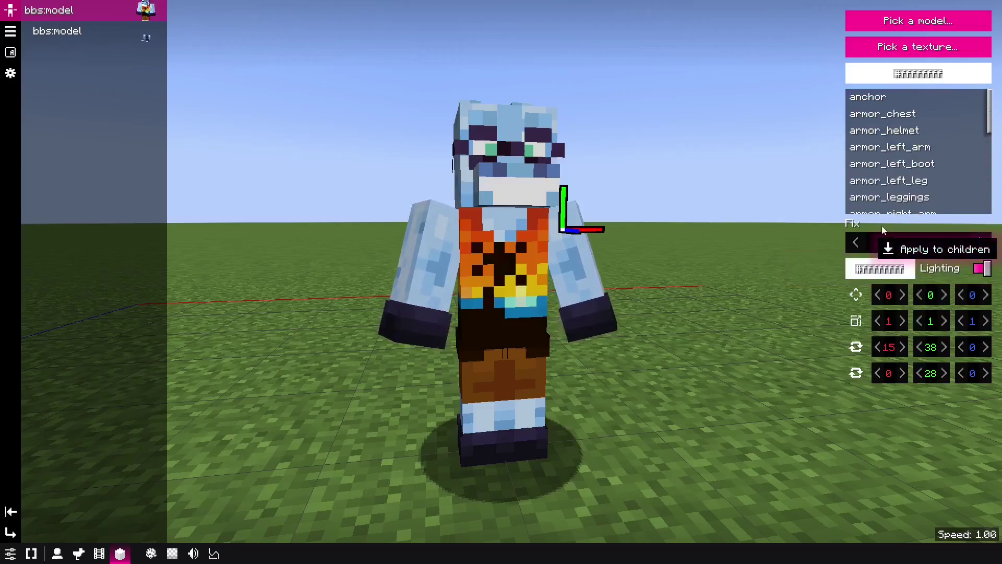
click(794, 245)
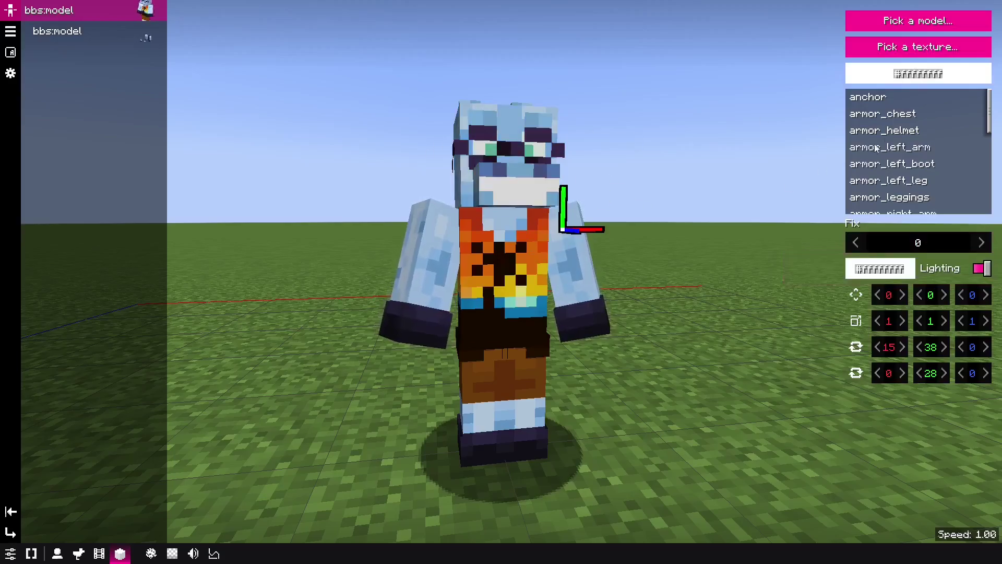
click(893, 98)
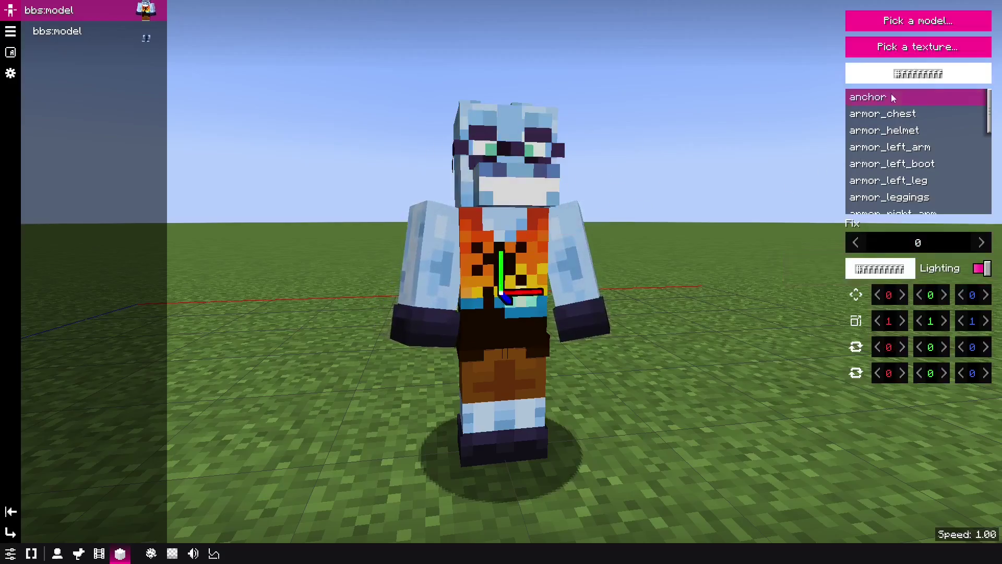
click(981, 242)
right_click(980, 243)
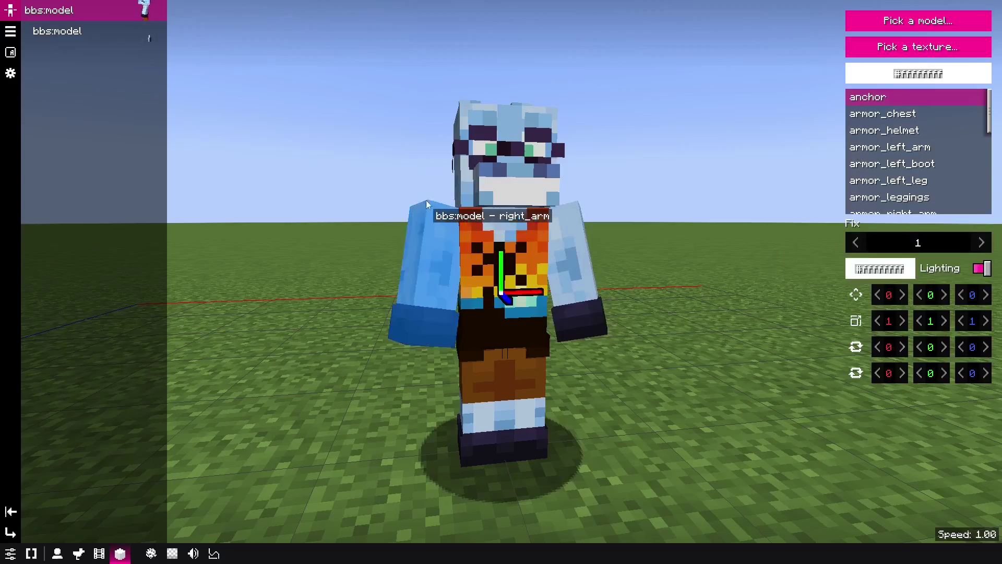
click(856, 243)
right_click(937, 247)
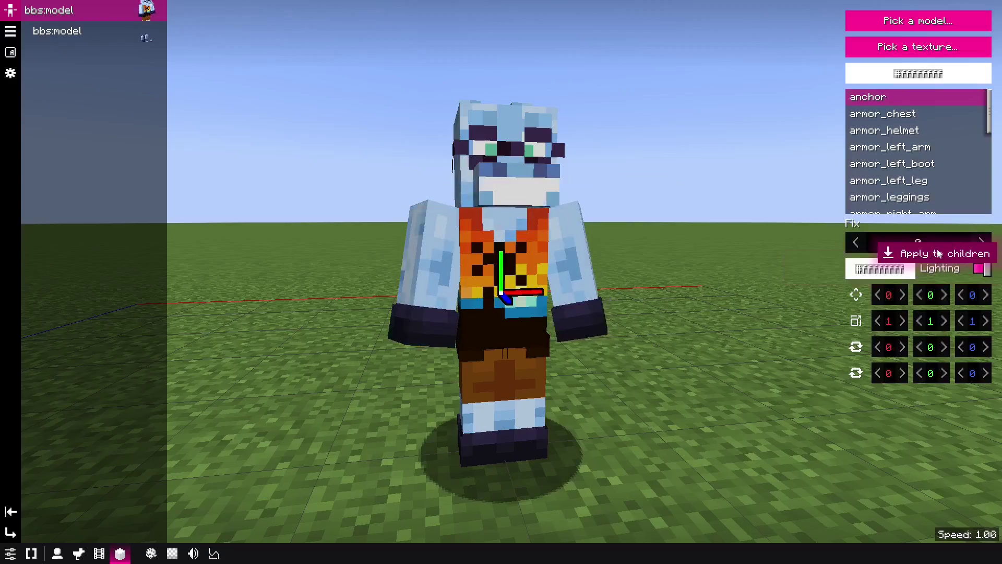
click(935, 253)
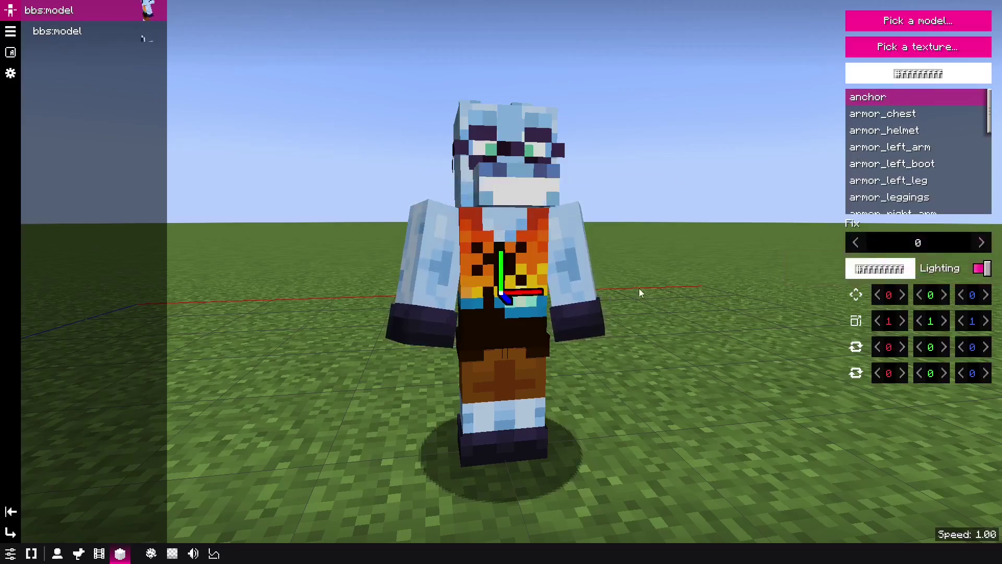
Step: Apply a Fix value of 1 to the torso bone and its children, and set the torso's Fix back to 0
click(504, 236)
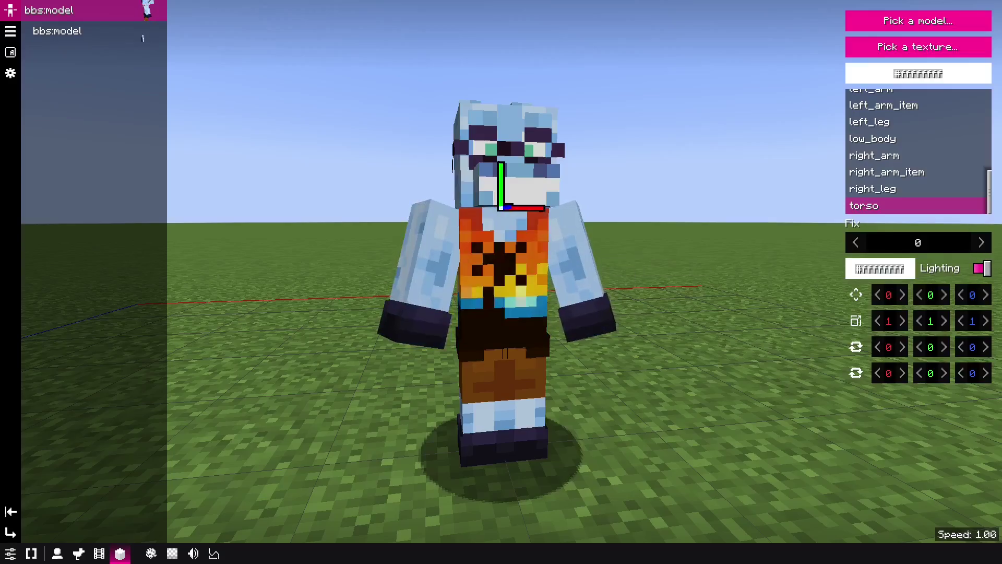
click(979, 242)
right_click(972, 239)
click(911, 249)
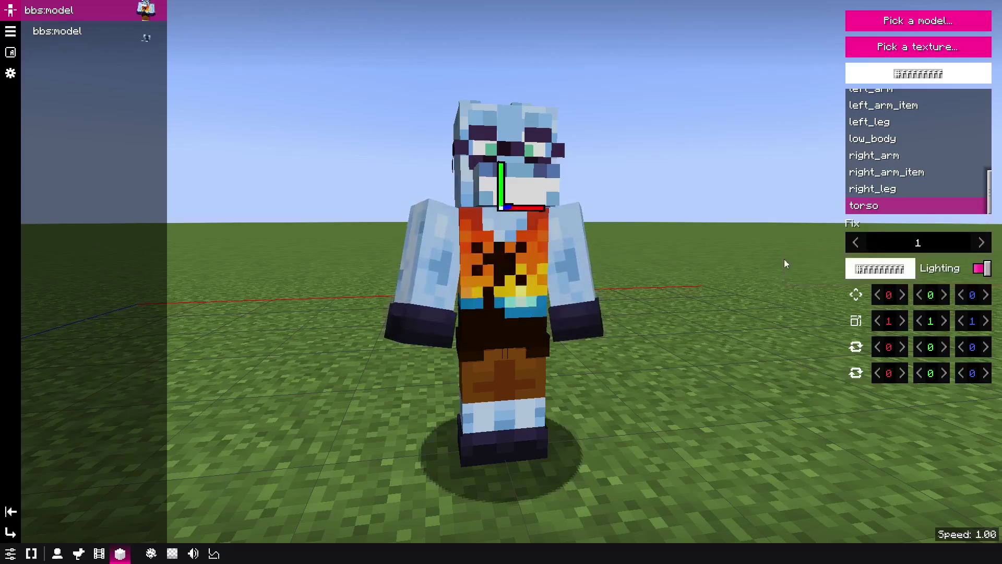
click(857, 245)
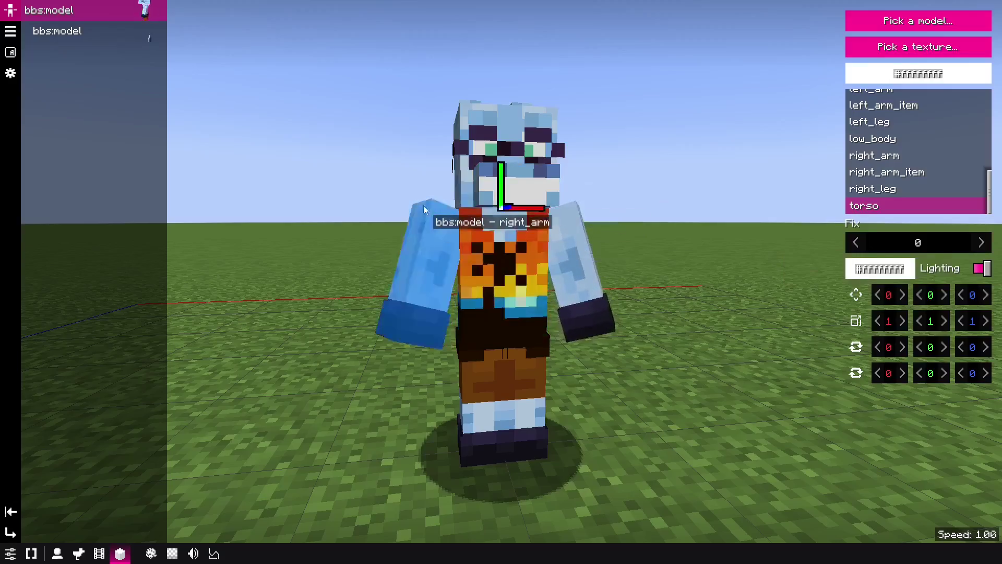
Step: Show the torso's bone selection lists, one with its neighbouring bones and one with its parent bones
right_click(491, 256)
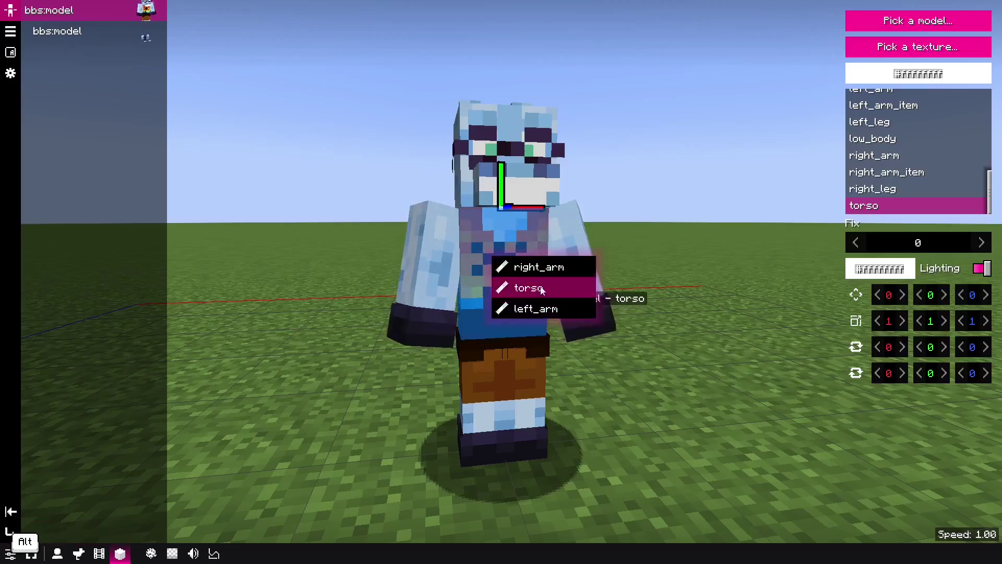
shift+right_click(501, 245)
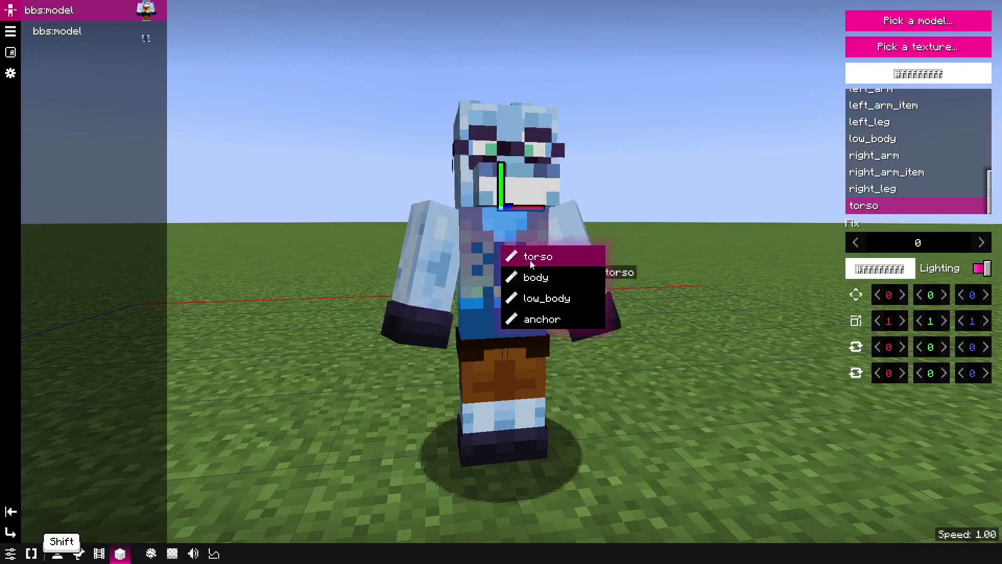
Step: Switch the selection between the torso and body bones through the torso's bone selection lists, ending on body
click(538, 277)
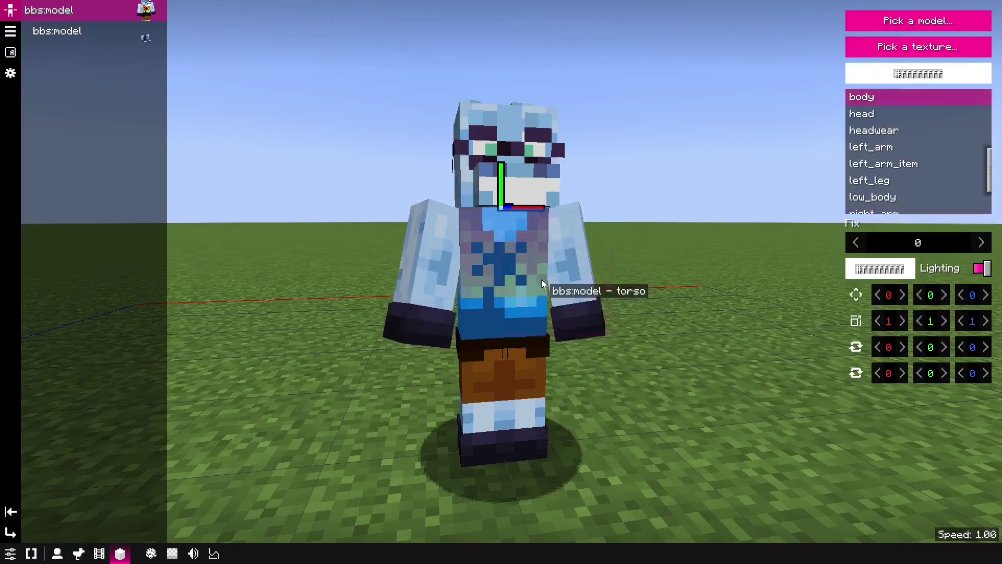
alt+right_click(505, 258)
click(538, 290)
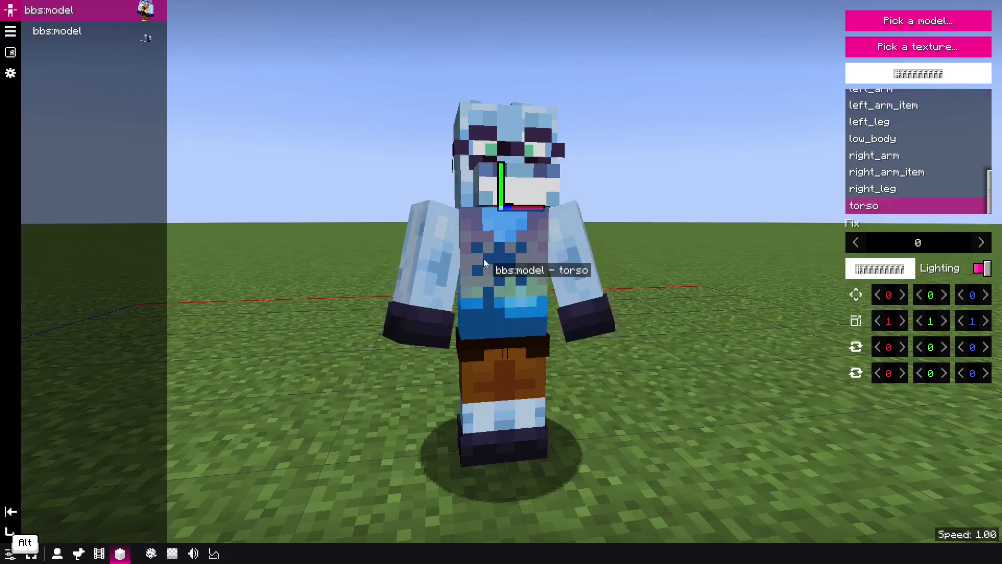
shift+right_click(496, 259)
click(531, 289)
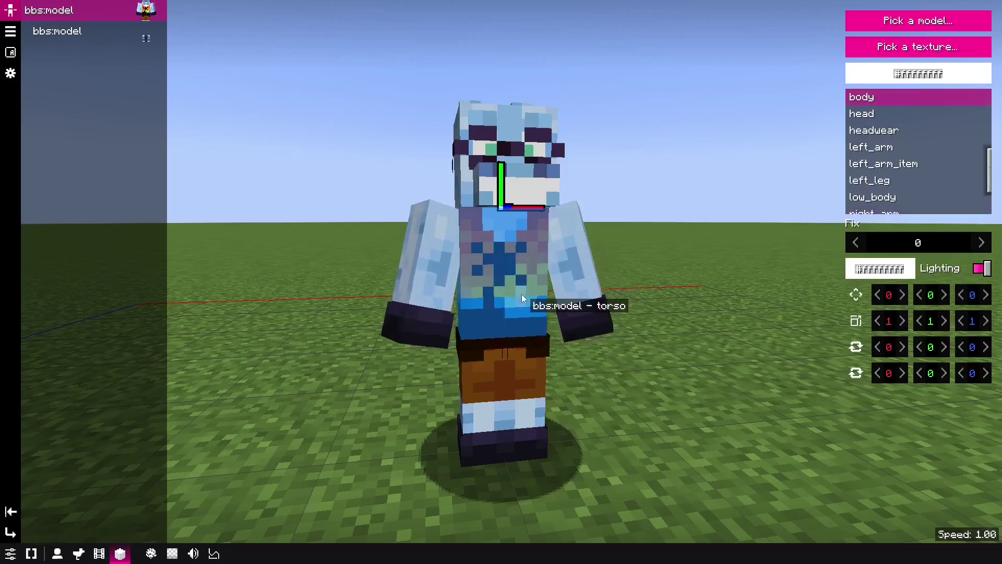
Step: Set the body bone's Fix to 1 and apply that value to its child bones
click(986, 244)
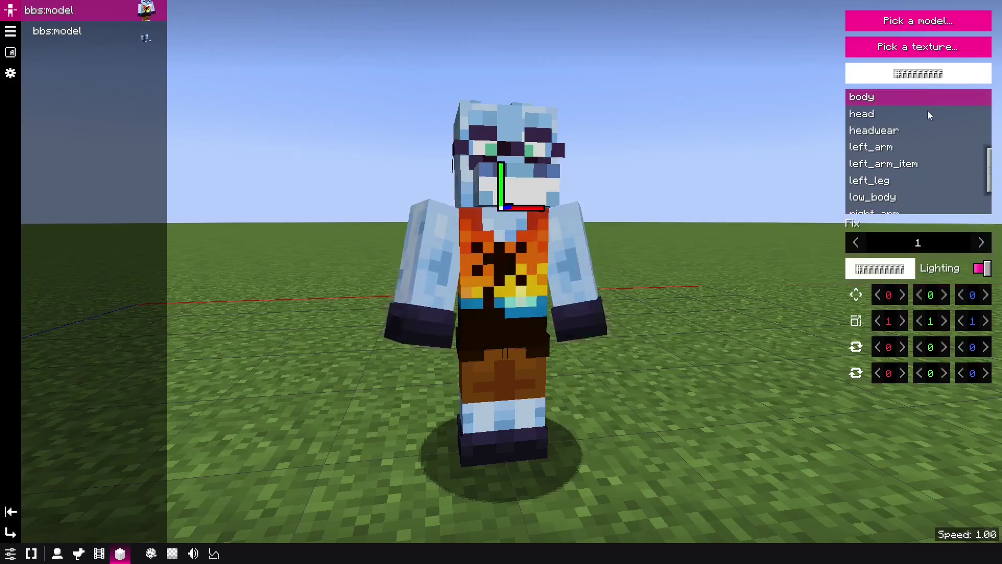
right_click(881, 248)
click(912, 261)
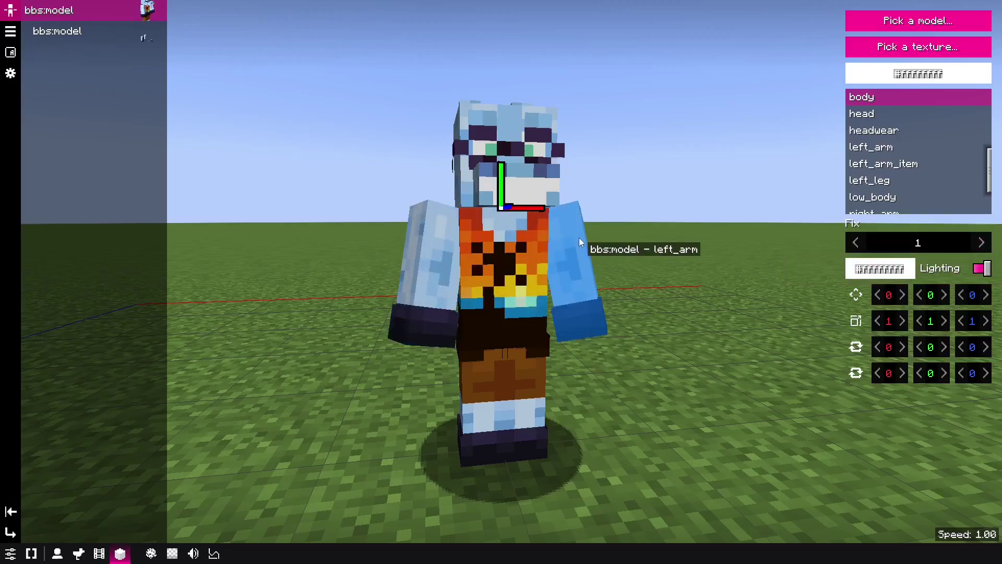
Step: Check the Fix value on the right_arm, torso and left_arm bones
click(421, 261)
click(487, 264)
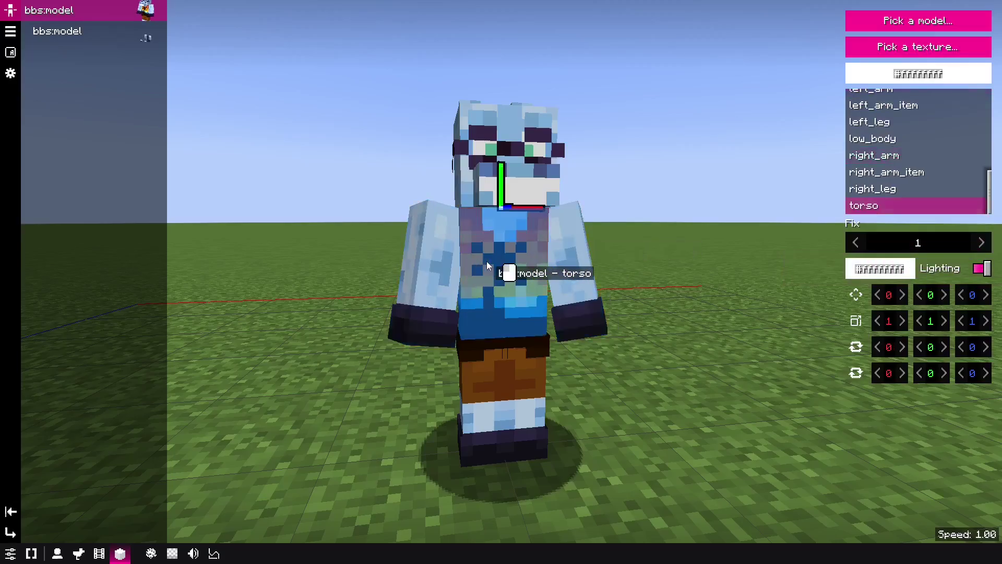
click(567, 261)
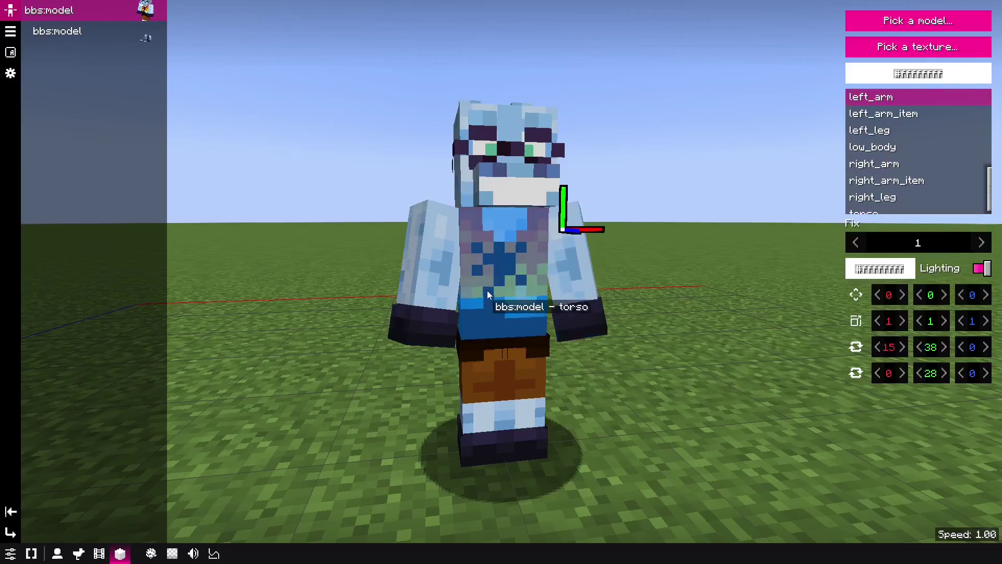
click(493, 269)
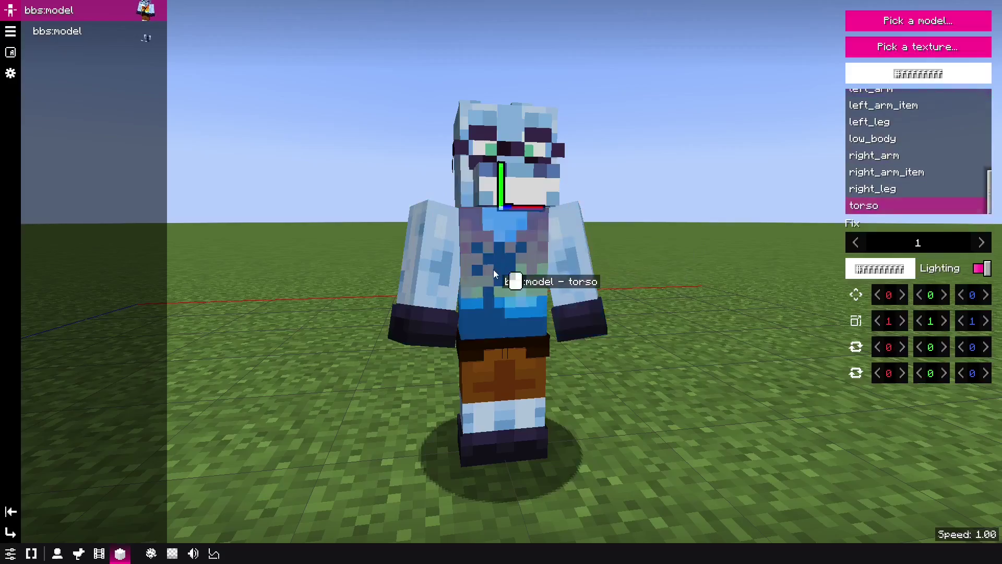
click(560, 267)
click(433, 270)
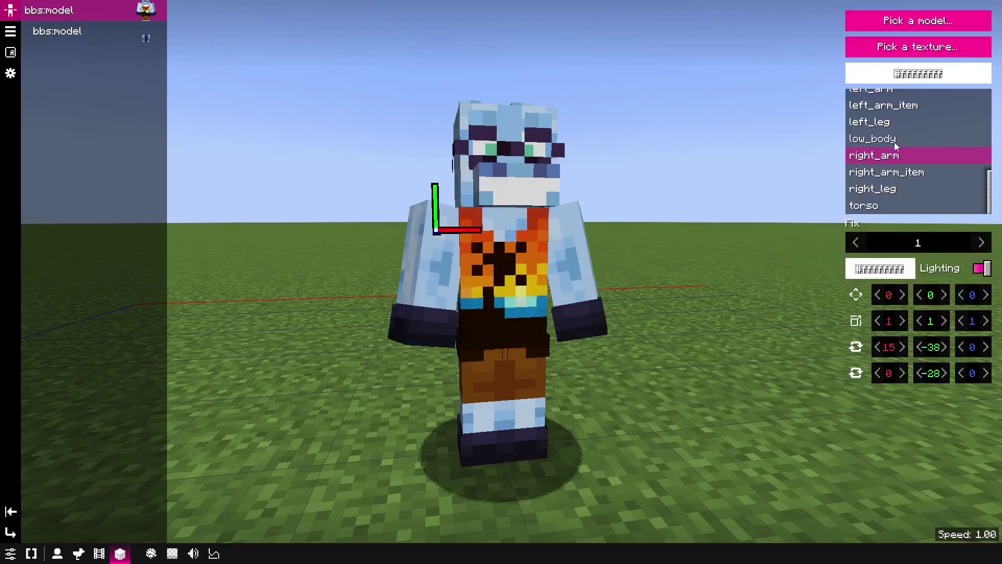
Step: Select the body bone from right_arm's parent bones and return Fix to 0
scroll(894, 142, up, 2)
shift+click(425, 252)
click(459, 278)
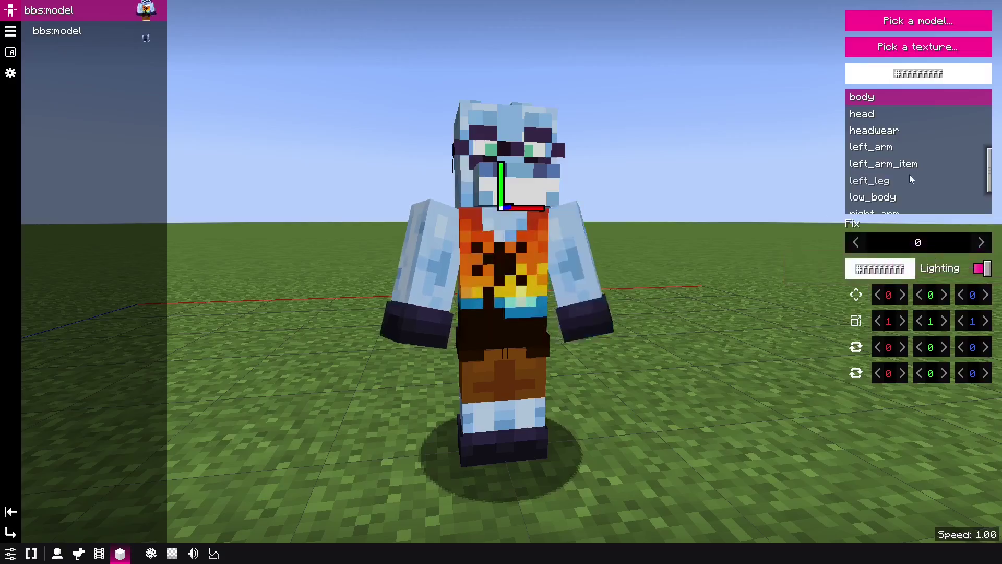
Step: Set the anchor bone's colour to the translucent #4effffff and apply it to its child bones
scroll(905, 130, up, 5)
click(893, 96)
click(879, 268)
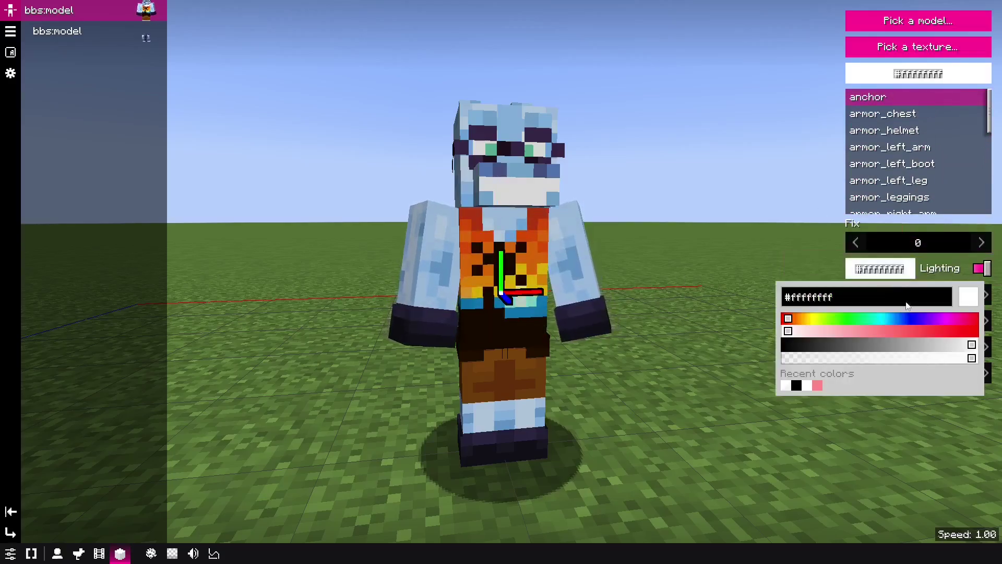
drag(960, 358, 860, 364)
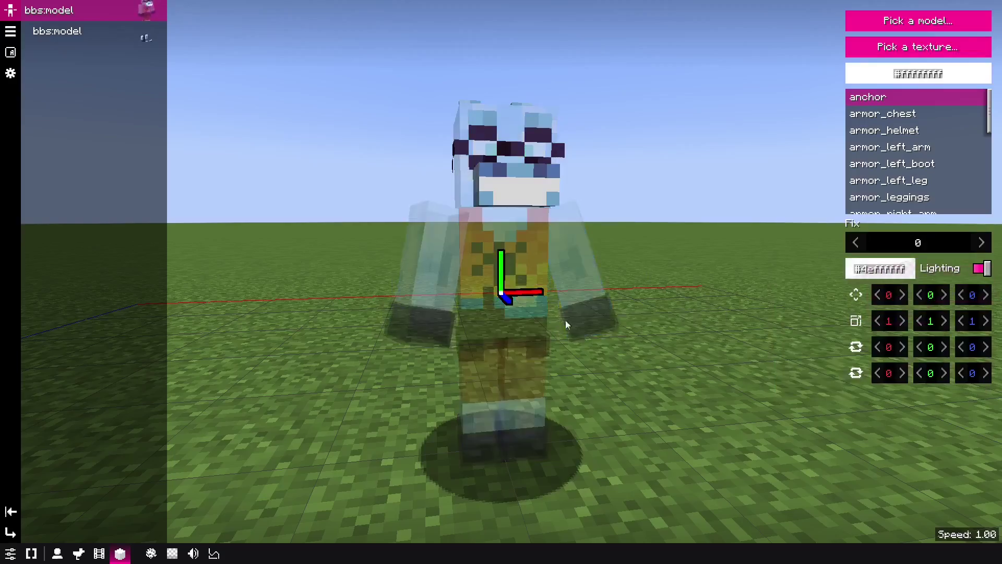
Step: Restore full opacity in the colours of the left_arm and right_arm bones
click(597, 302)
click(881, 269)
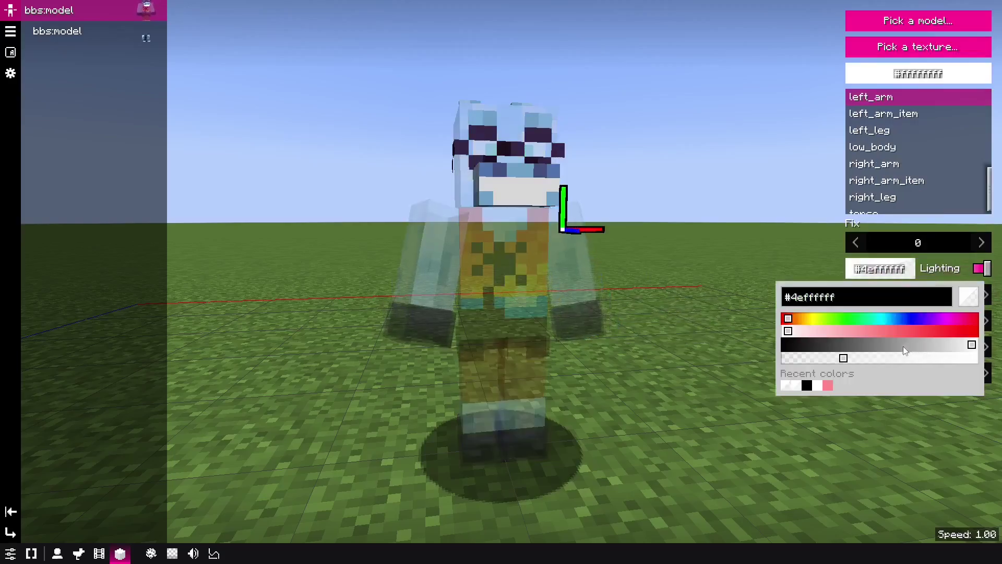
drag(905, 357, 975, 358)
click(424, 271)
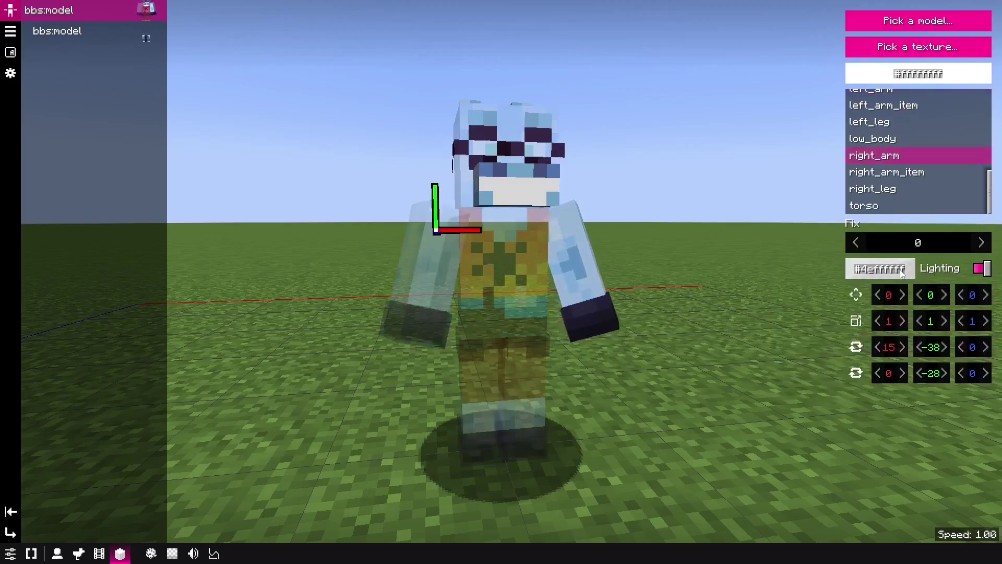
click(881, 269)
drag(843, 358, 972, 358)
drag(626, 312, 668, 280)
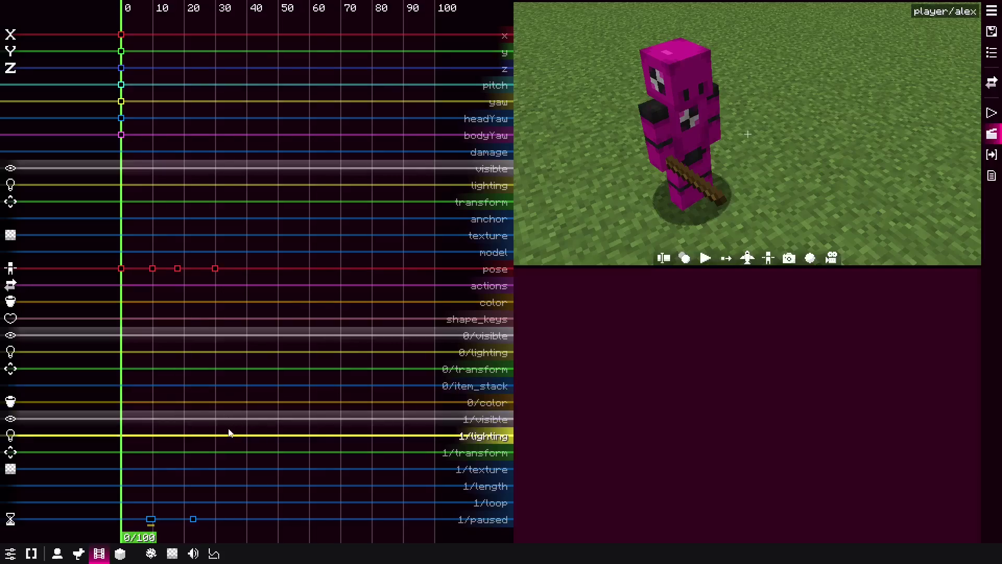
Step: Play the stick swing and open the player/alex replay's model for editing with its bbs:trail part selected
key(space)
key(space)
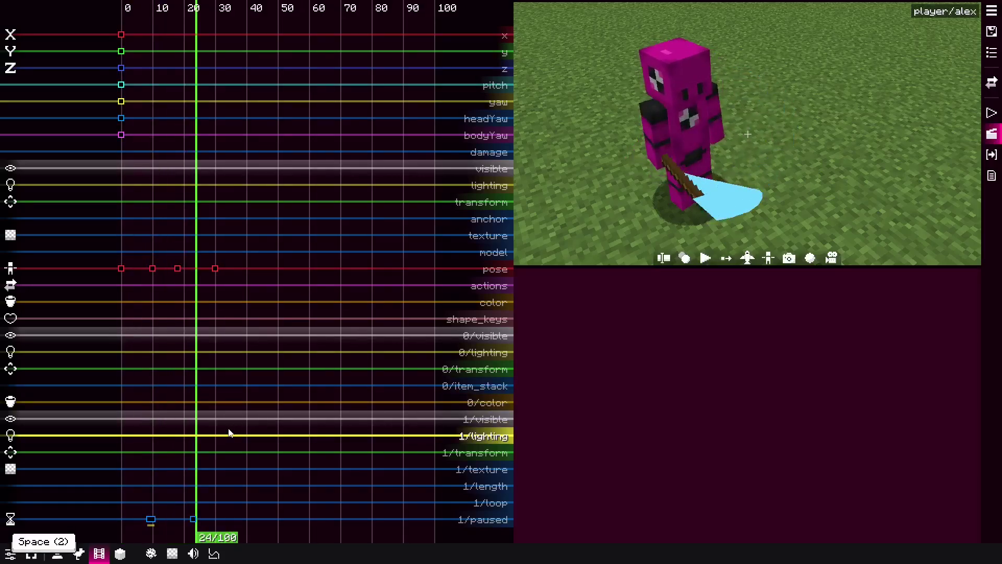
click(663, 257)
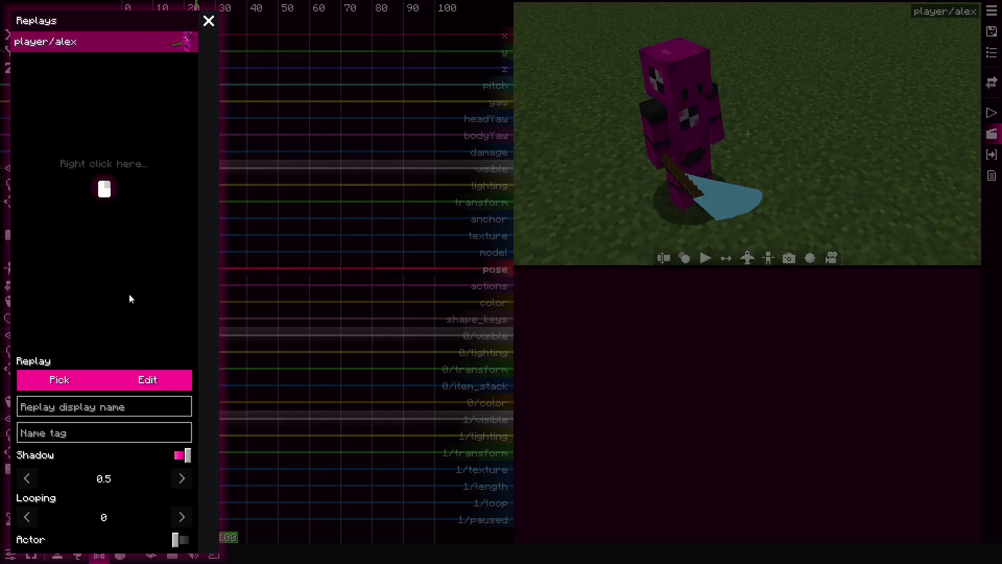
click(162, 377)
click(79, 52)
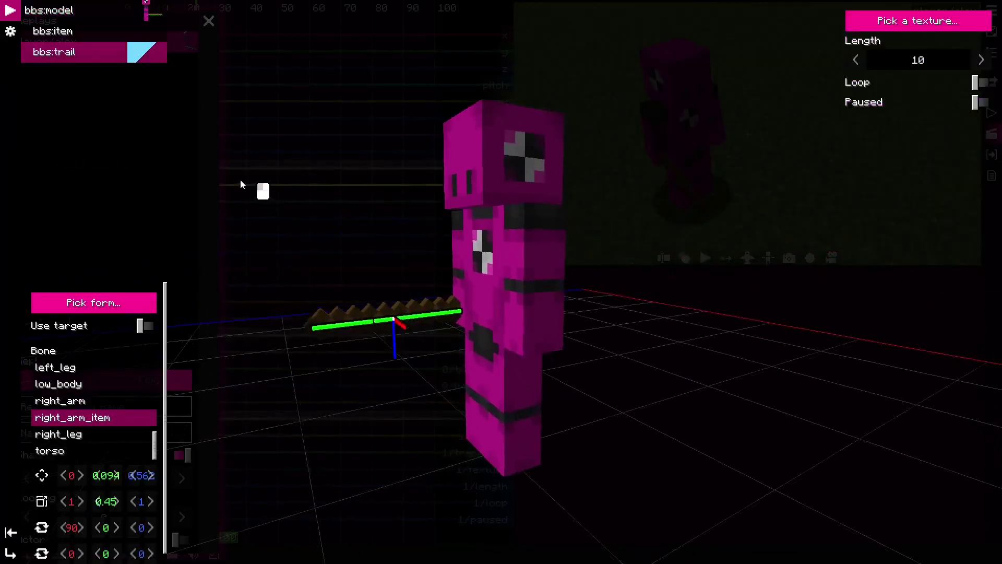
Step: Show the trail form among the Miscellaneous forms, view its placement along the stick, and return to the film timeline
click(78, 303)
scroll(380, 408, down, 10)
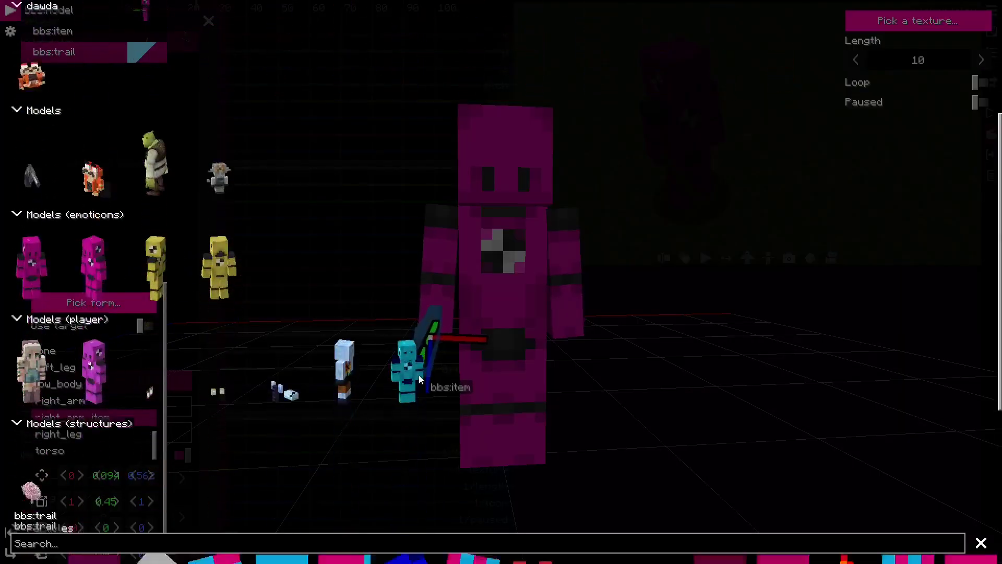
scroll(379, 414, down, 1)
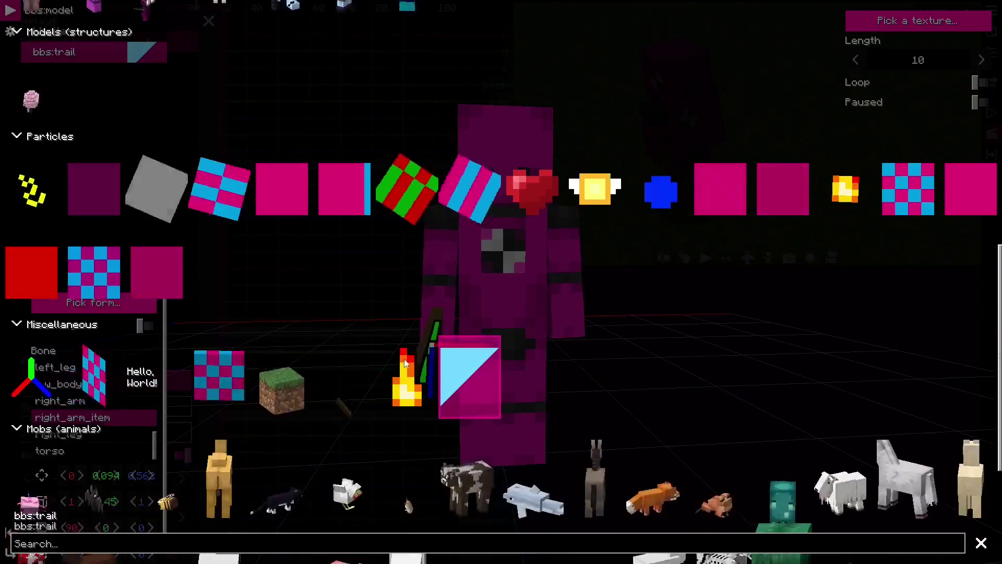
key(Escape)
drag(307, 405, 419, 394)
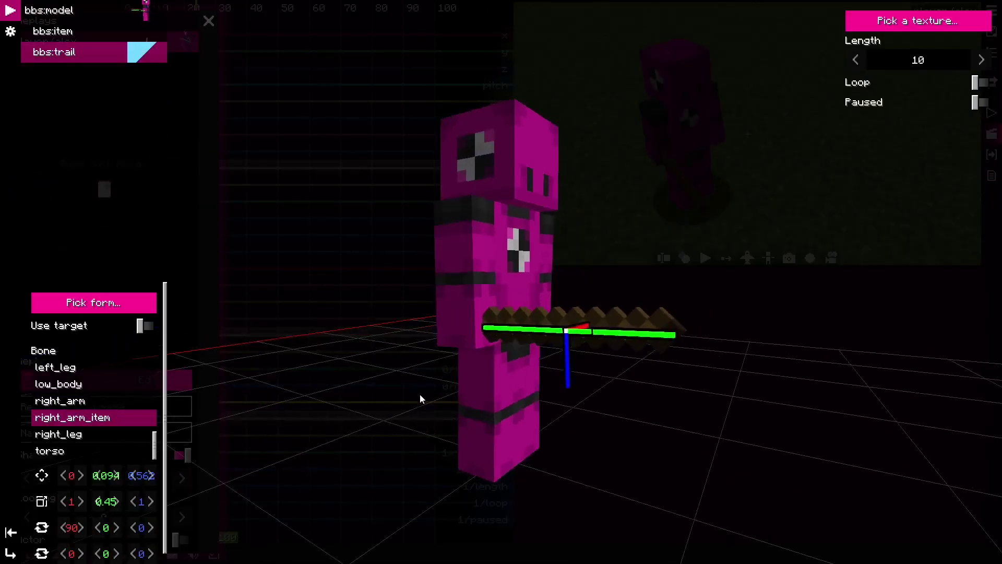
key(Escape)
key(Escape)
Step: Play the stick swing from the start several times to examine the trail effect
key(space)
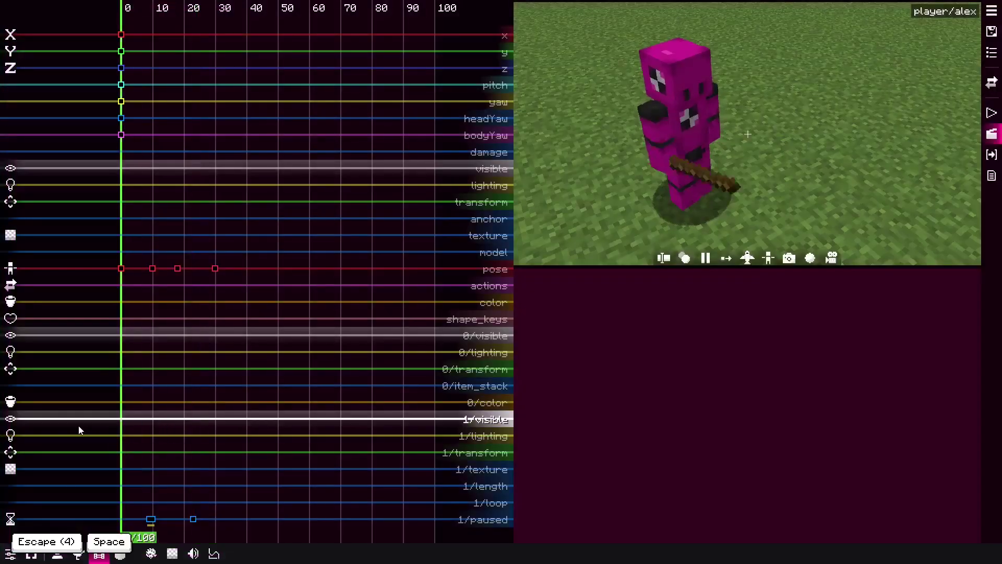
key(space)
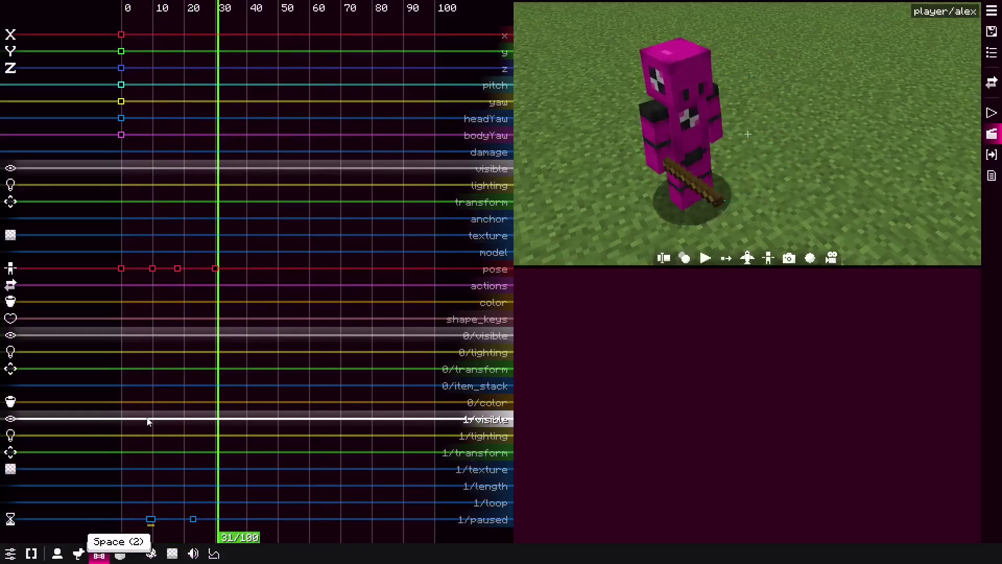
click(193, 422)
click(129, 432)
key(space)
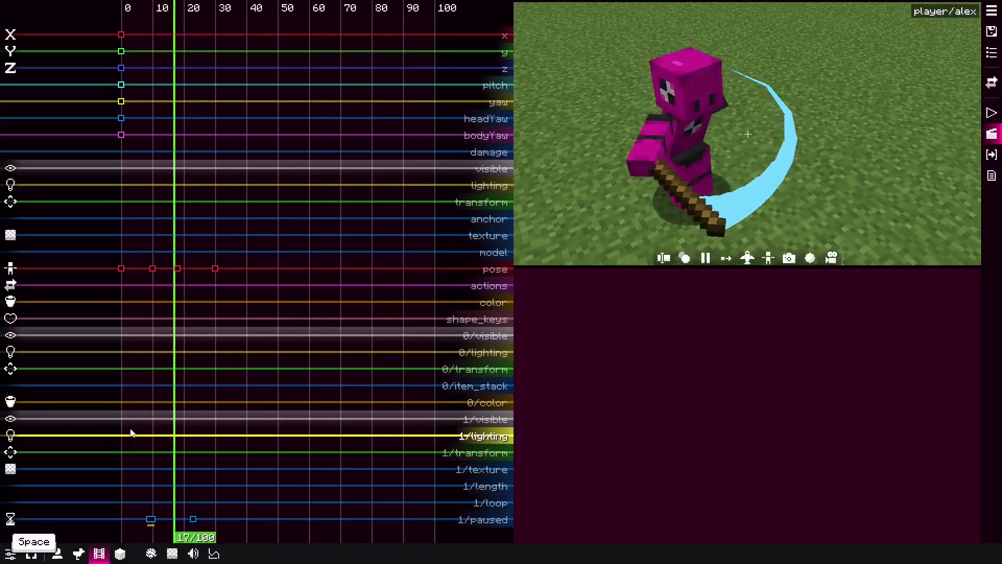
click(49, 436)
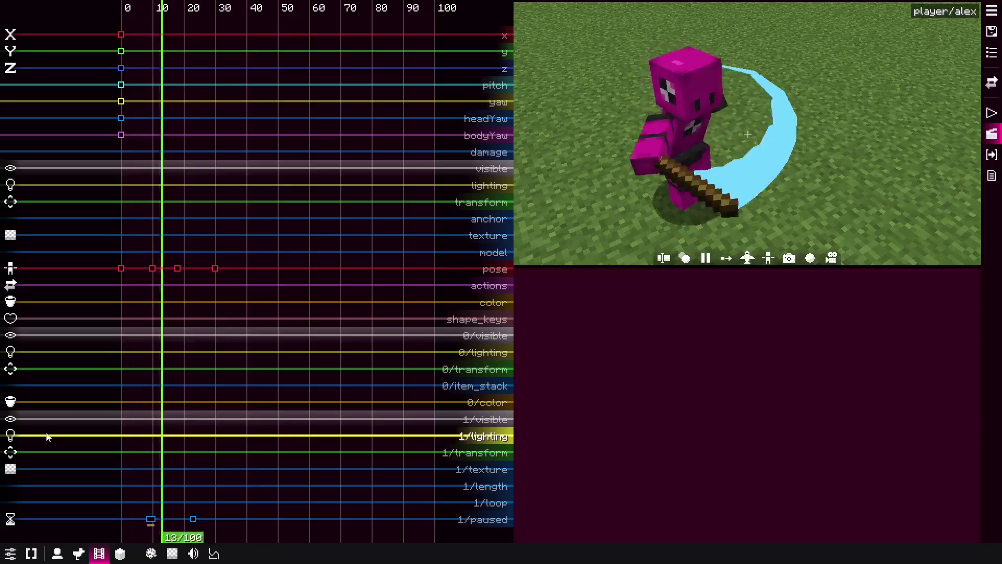
key(space)
Step: Add a keyframe at tick 23 on the 1/texture track and give it the trail_blue.png texture
scroll(198, 493, up, 2)
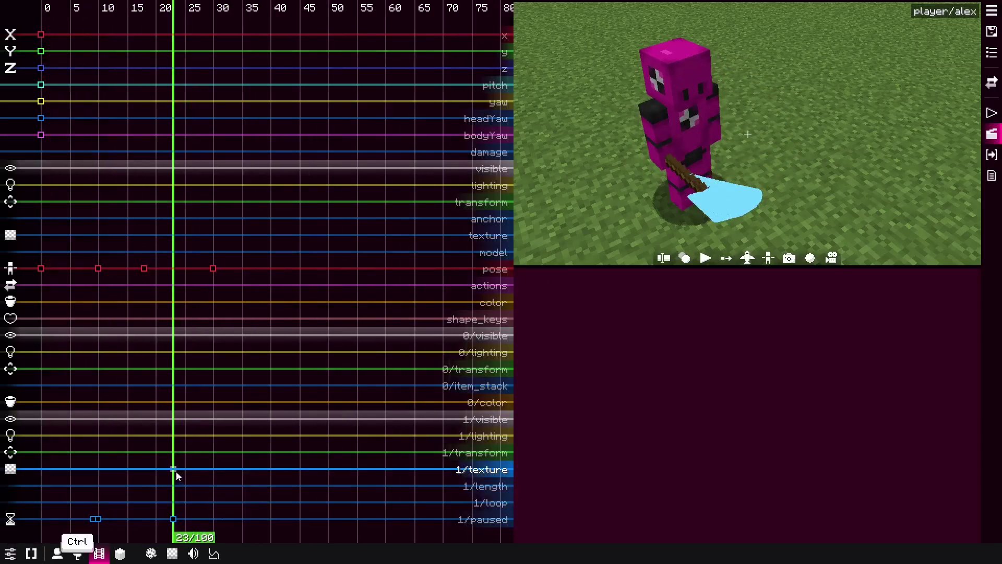
ctrl+click(177, 471)
click(617, 319)
click(71, 225)
key(Escape)
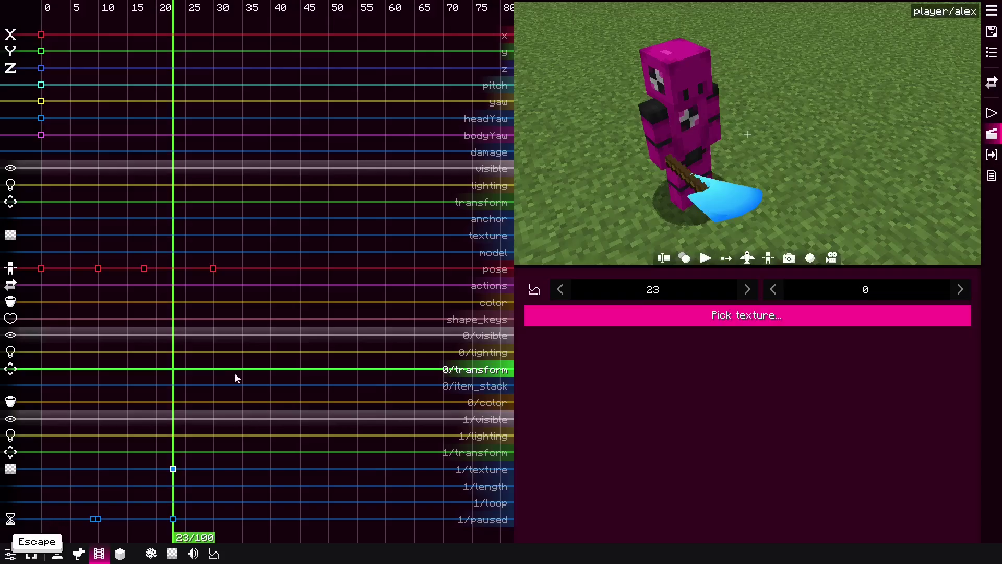
Step: Play the swing from the start to preview the blue trail texture
click(11, 398)
key(space)
key(space)
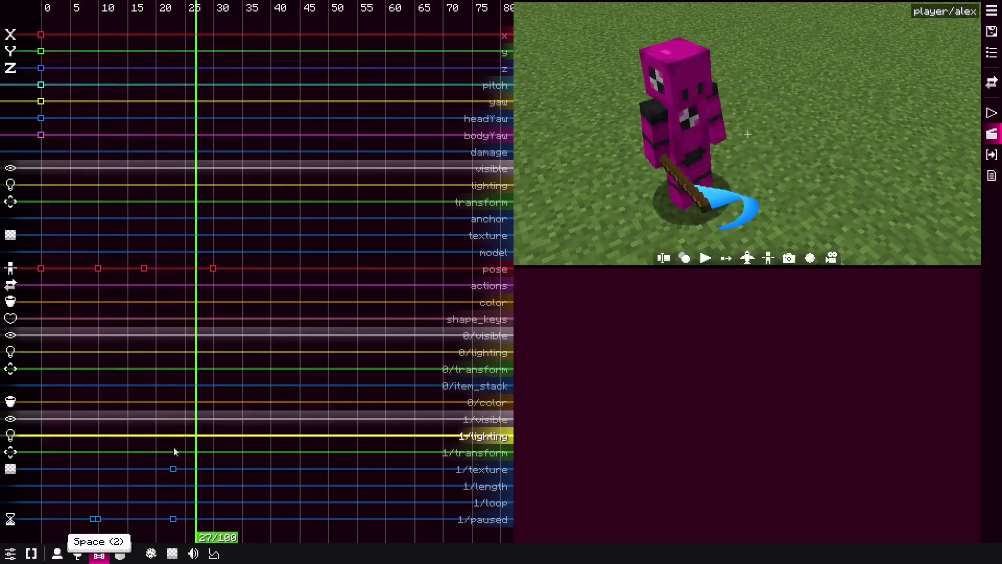
Step: Try trail_flash.png on the 1/texture keyframe at tick 23, and set its texture to trail_rainbow.png
click(174, 469)
click(615, 314)
click(116, 241)
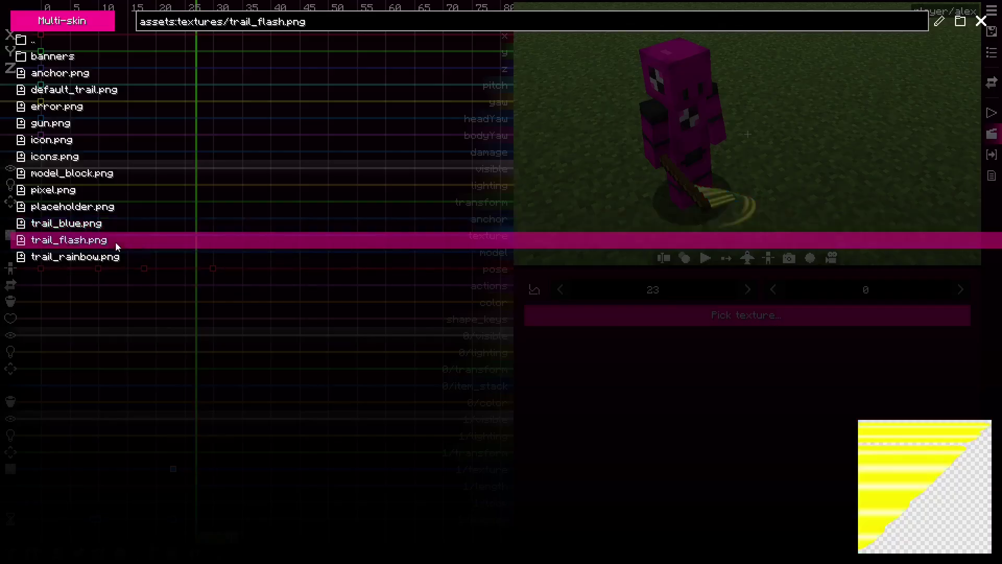
click(116, 257)
key(Escape)
Step: Play the swing from the start twice to preview the rainbow trail
click(49, 384)
key(space)
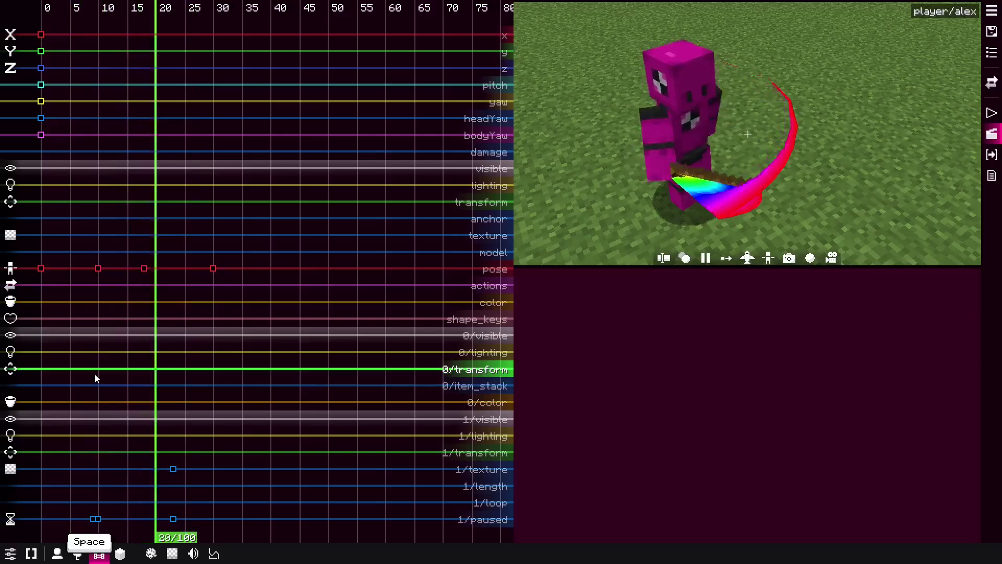
key(space)
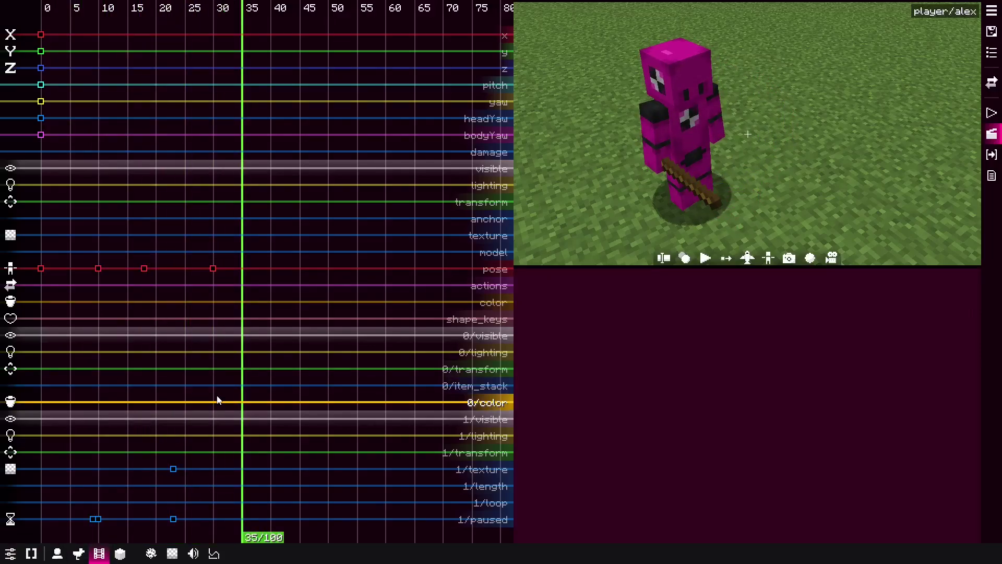
click(49, 389)
key(space)
key(space)
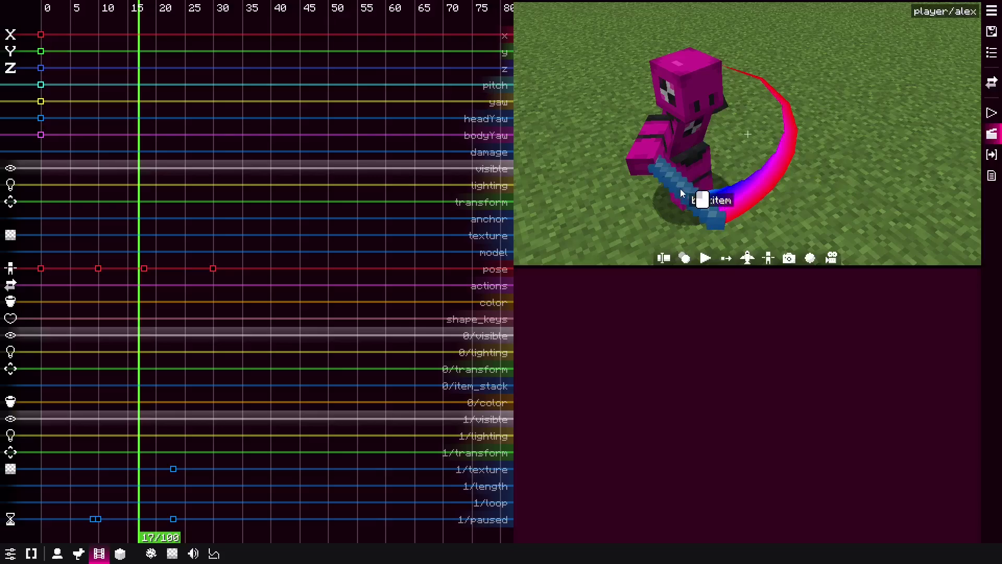
Step: Open the replay model's bbs:trail part for editing, reduce its Y scale to 0.15 and move it to the stick's tip
click(670, 186)
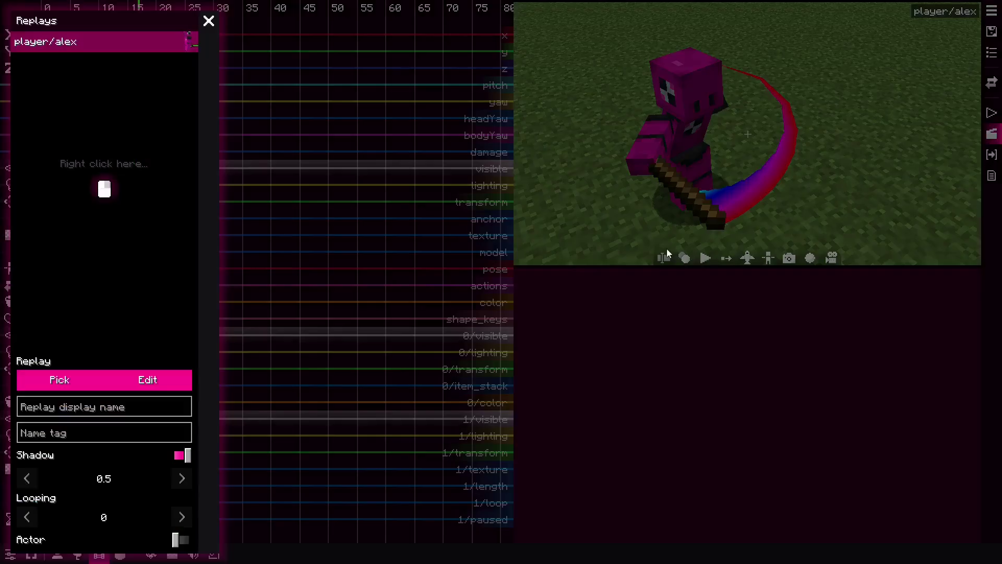
click(148, 379)
click(103, 52)
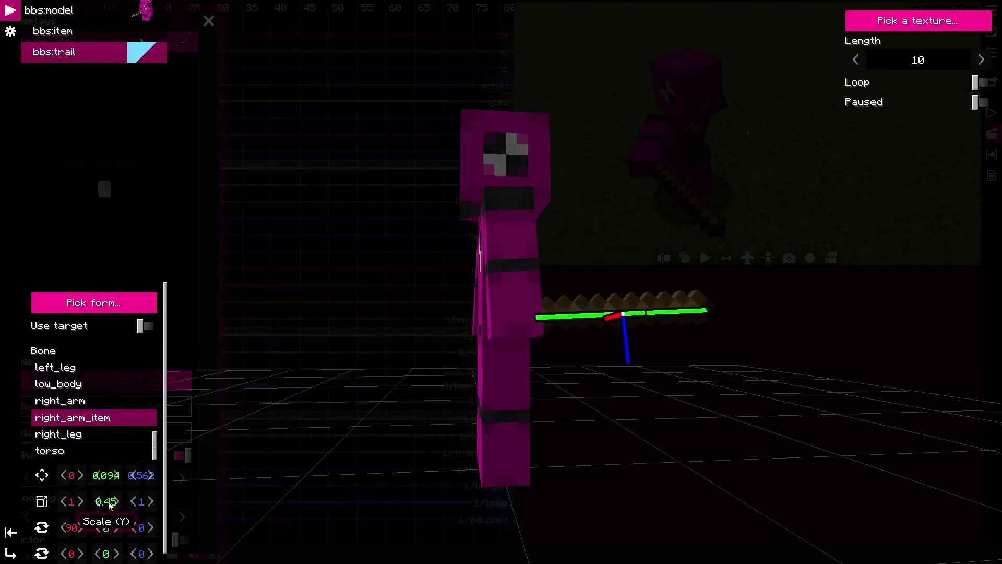
alt+drag(109, 505, 183, 478)
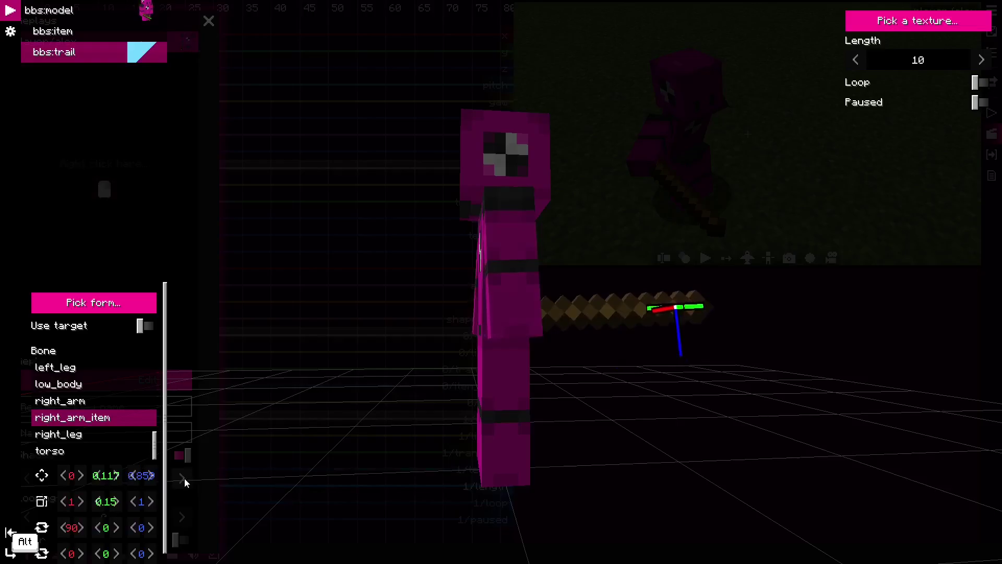
Step: Leave the trail form editor and play the swing from near the start to preview the narrowed rainbow trail
key(Escape)
key(Escape)
key(Escape)
key(space)
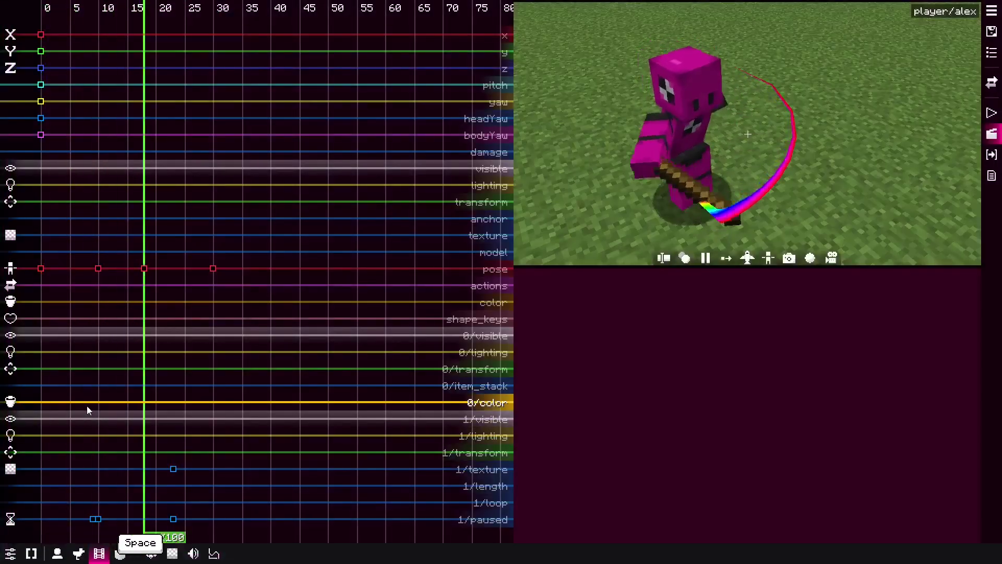
key(space)
click(63, 423)
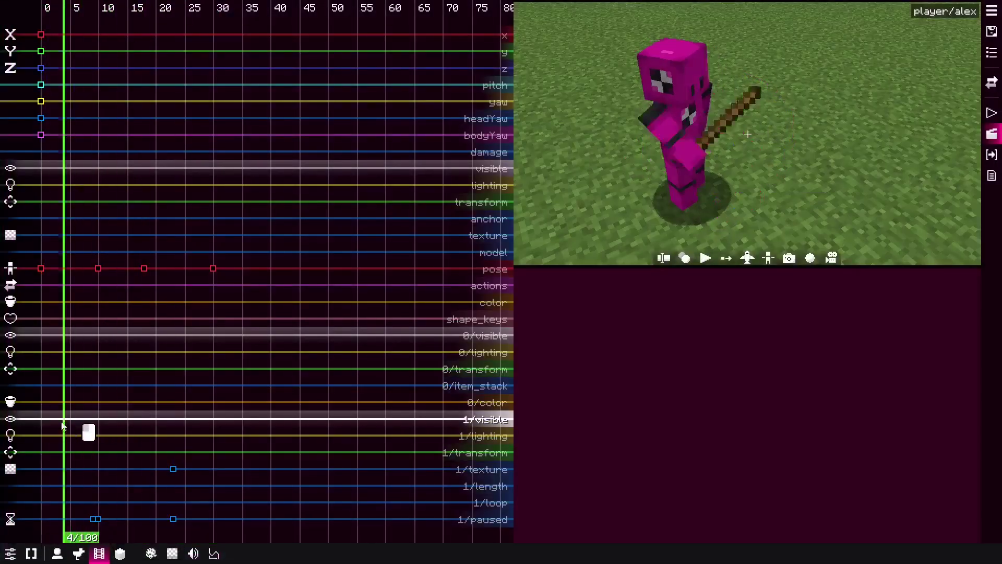
key(space)
key(space)
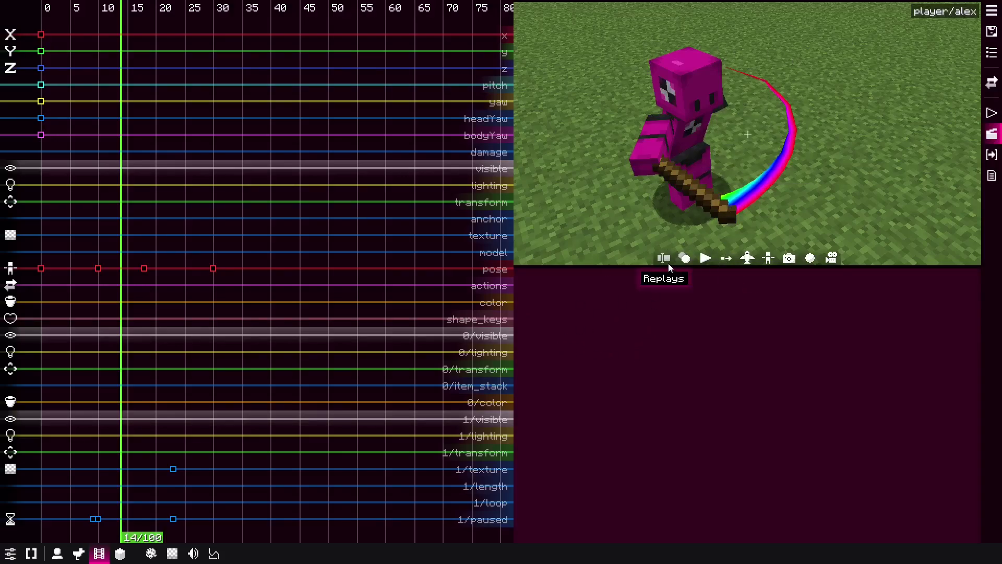
Step: Inspect the three keyframes on the 1/paused track at ticks 9, 10 and 23
scroll(183, 509, up, 4)
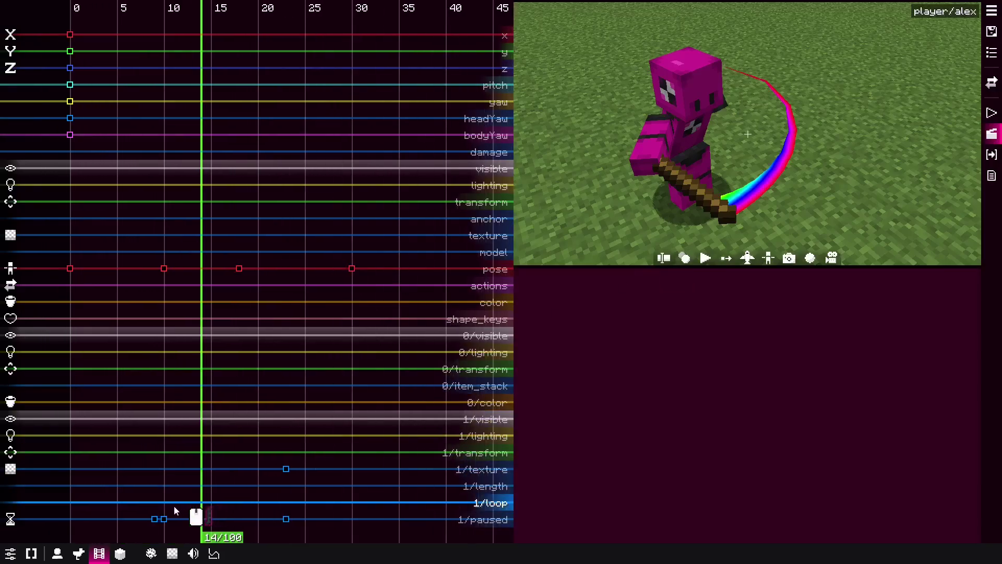
shift+drag(123, 495, 325, 538)
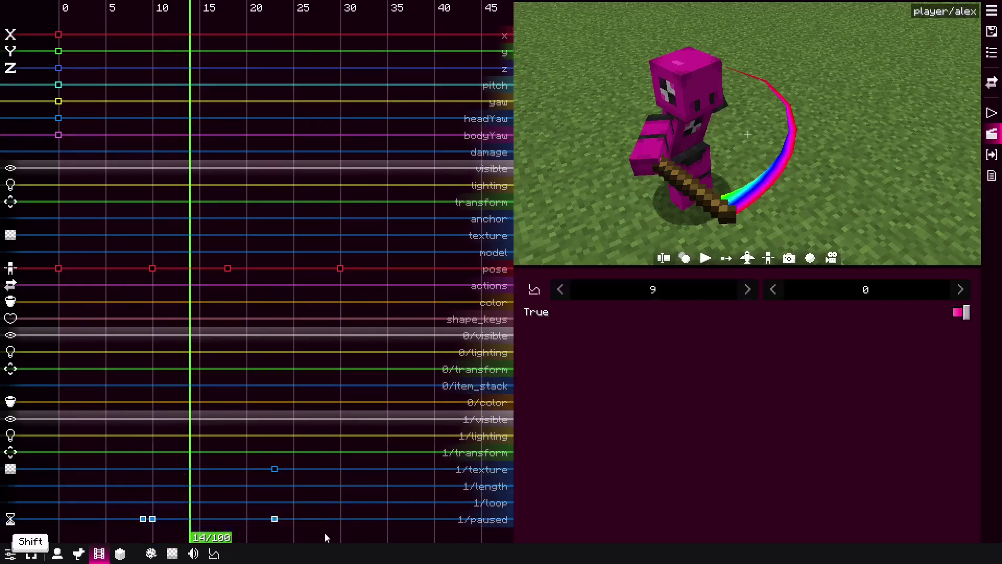
click(300, 504)
click(153, 520)
click(142, 519)
click(160, 500)
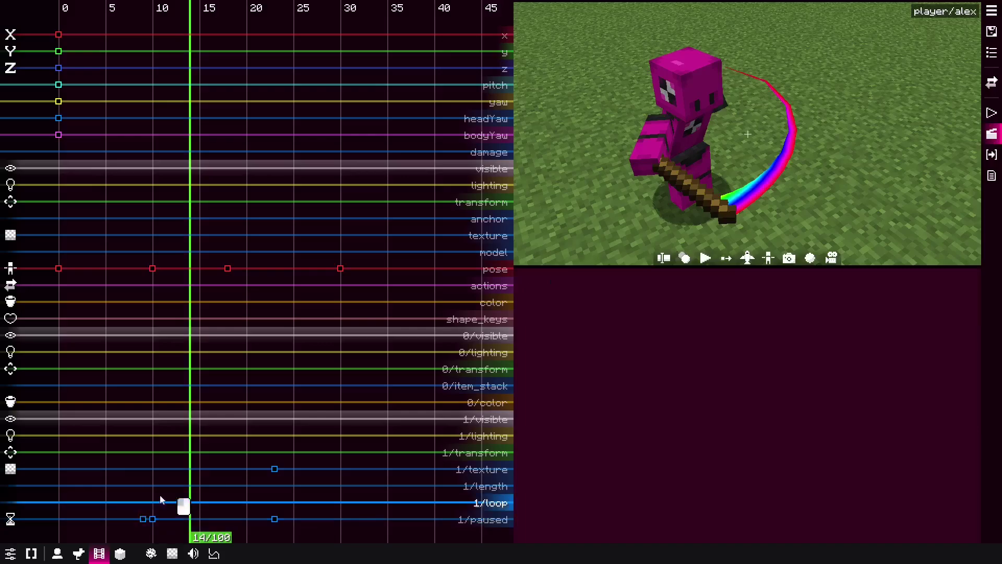
Step: Scrub through the swing and play it to check how the rainbow trail follows the paused keyframes
drag(161, 500, 385, 497)
key(space)
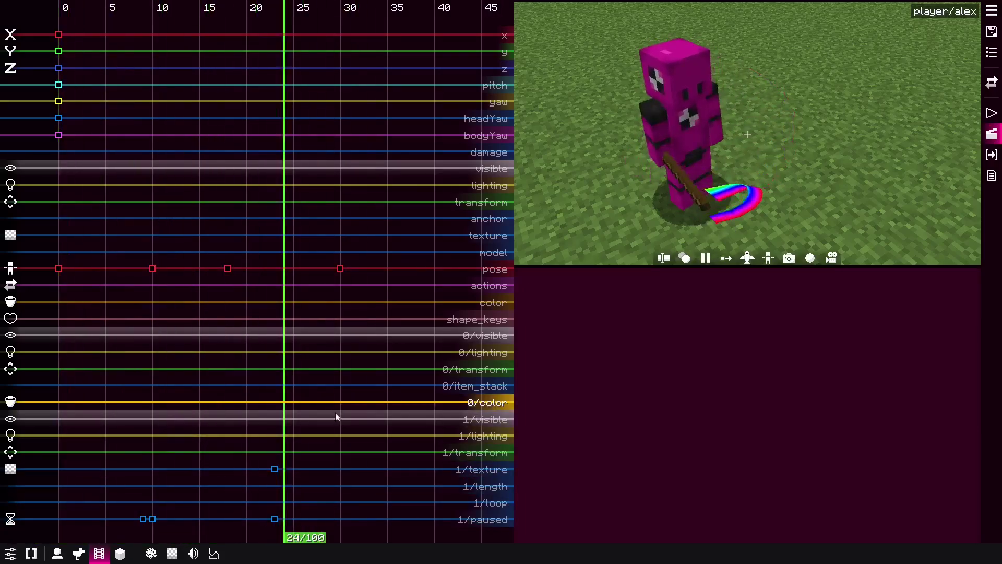
key(space)
Step: Set the 1/texture keyframe at tick 23 to trail_flash.png and play the swing to preview it
click(274, 469)
click(672, 313)
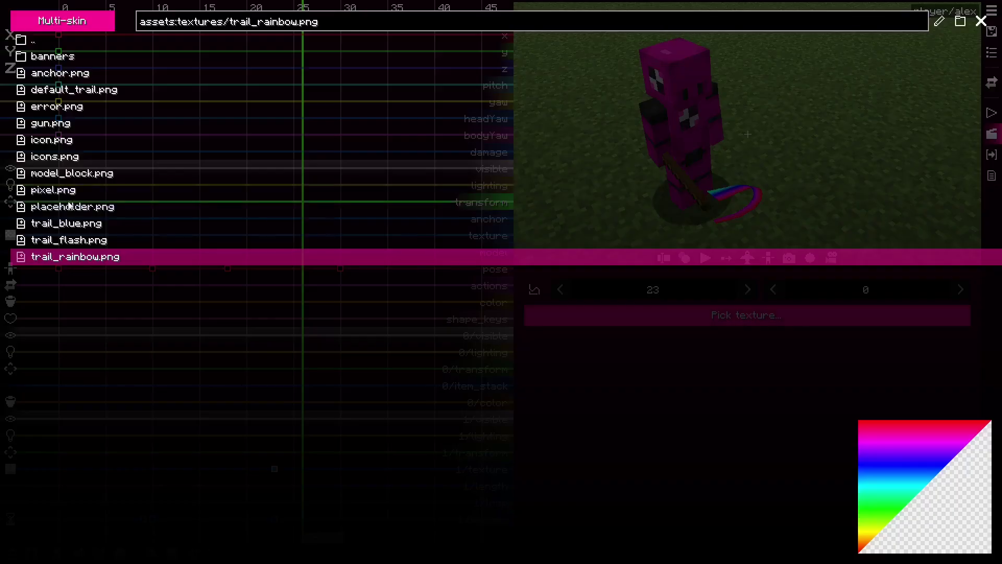
click(68, 240)
key(Escape)
key(space)
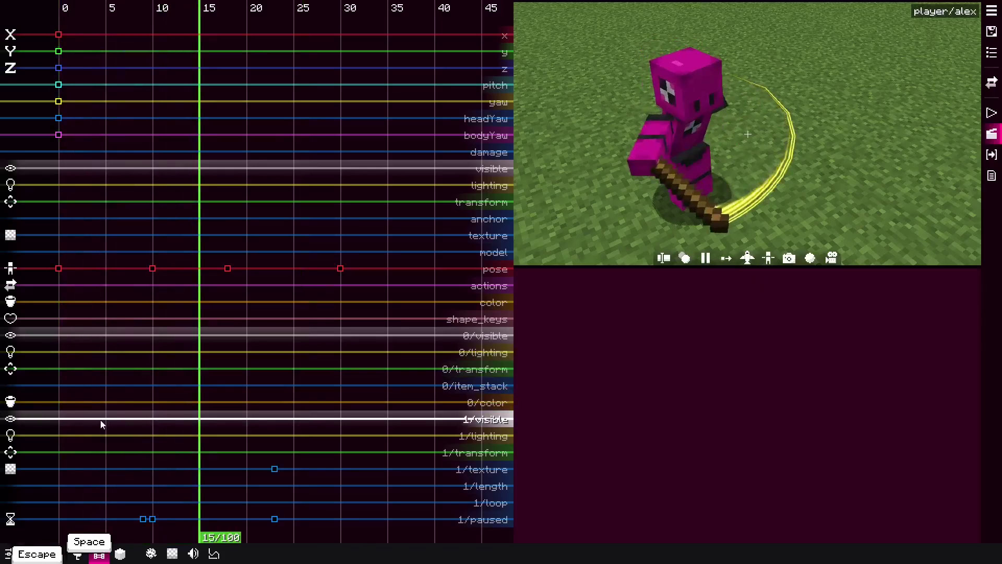
key(space)
Step: Add a 1/length keyframe with value 20 at tick 18, and play and scrub the swing to preview it
ctrl+click(226, 486)
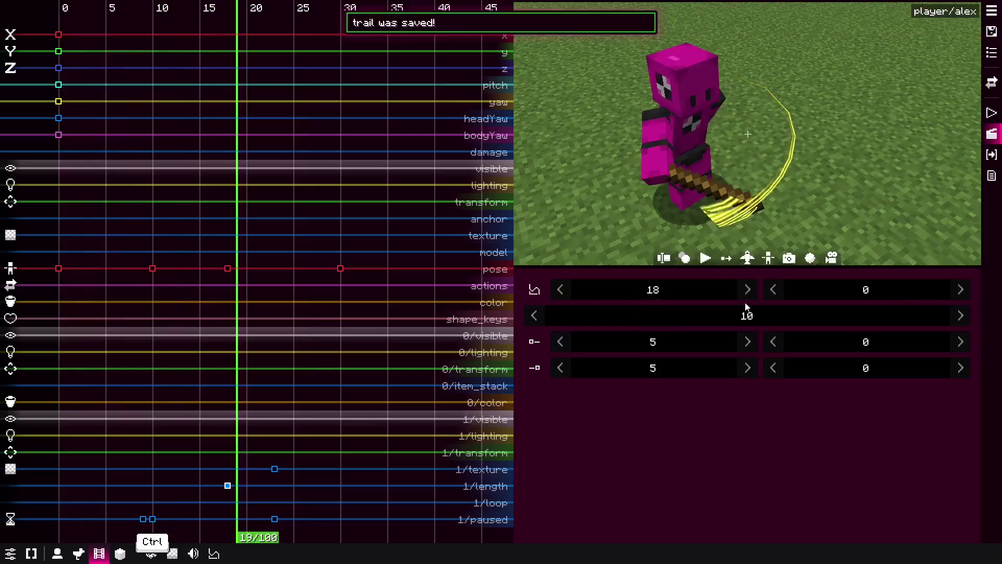
text(20)
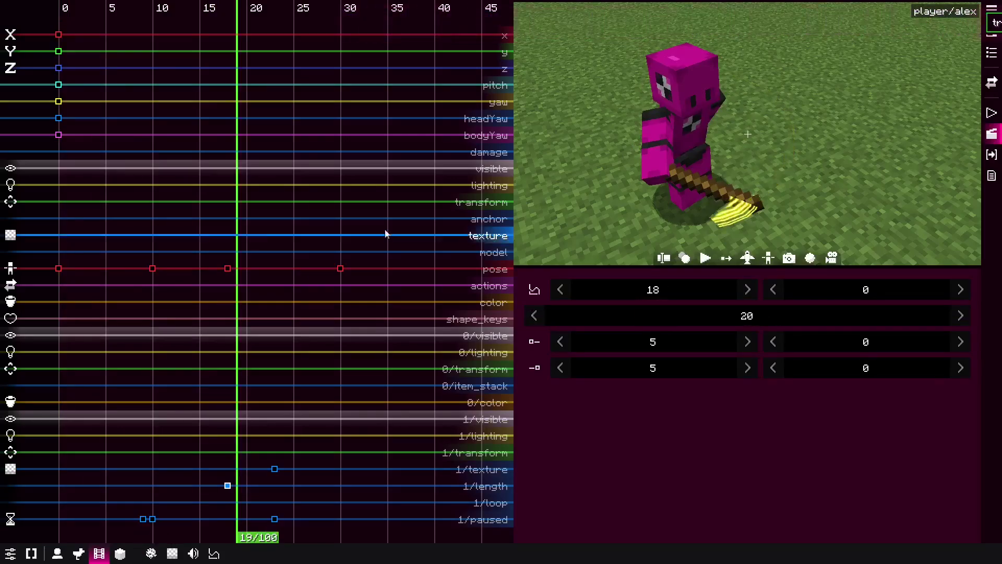
key(space)
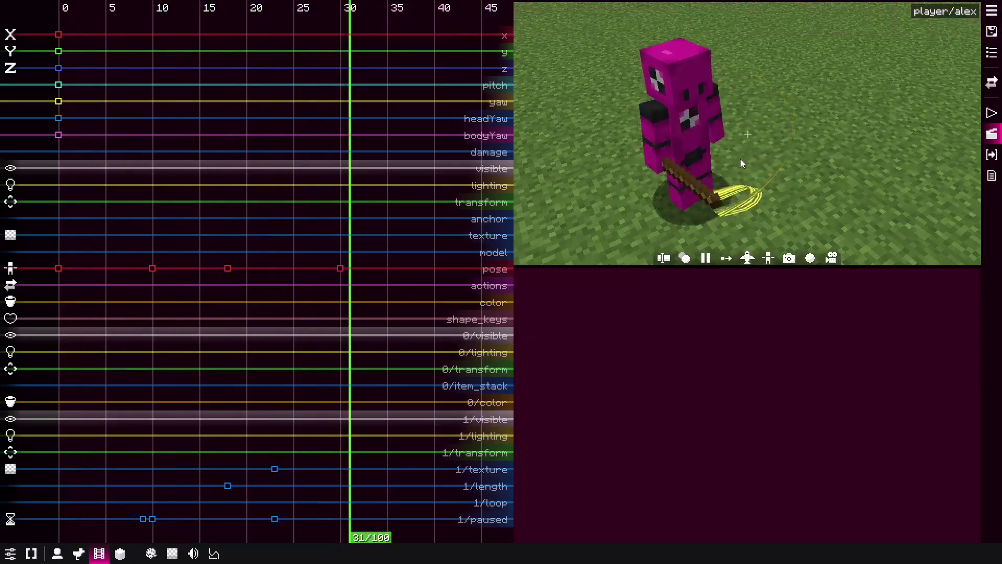
key(space)
key(space)
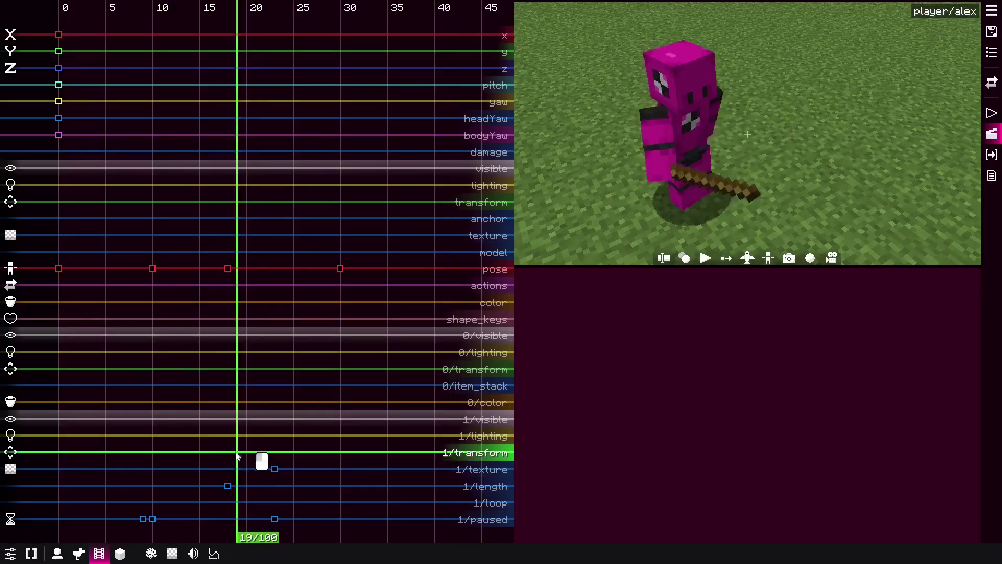
key(space)
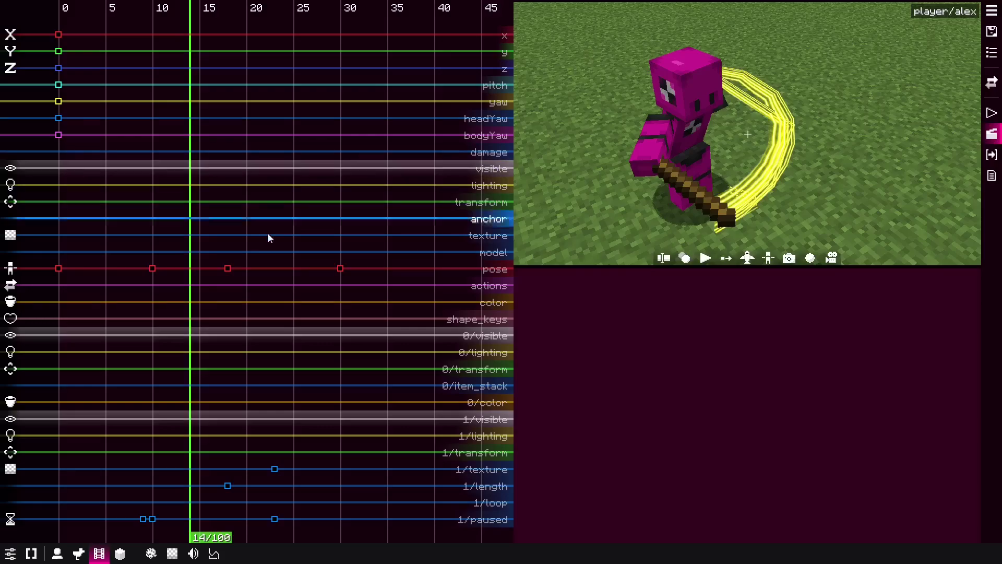
click(240, 483)
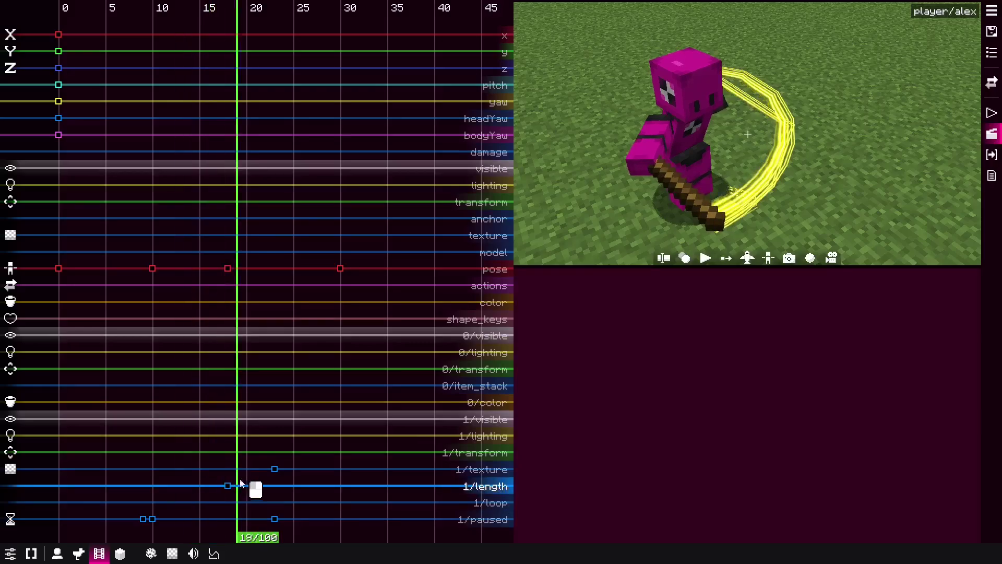
drag(240, 483, 275, 479)
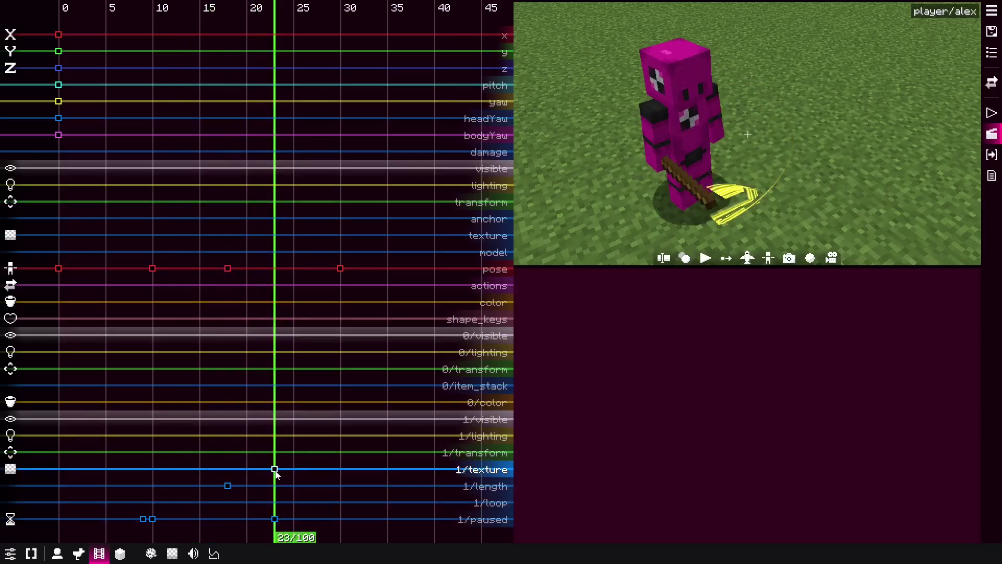
Step: Add a 1/texture keyframe at tick 14, switch the trail to the blue texture and play the swing
click(274, 469)
ctrl+click(190, 469)
drag(190, 448, 181, 450)
click(189, 469)
click(627, 323)
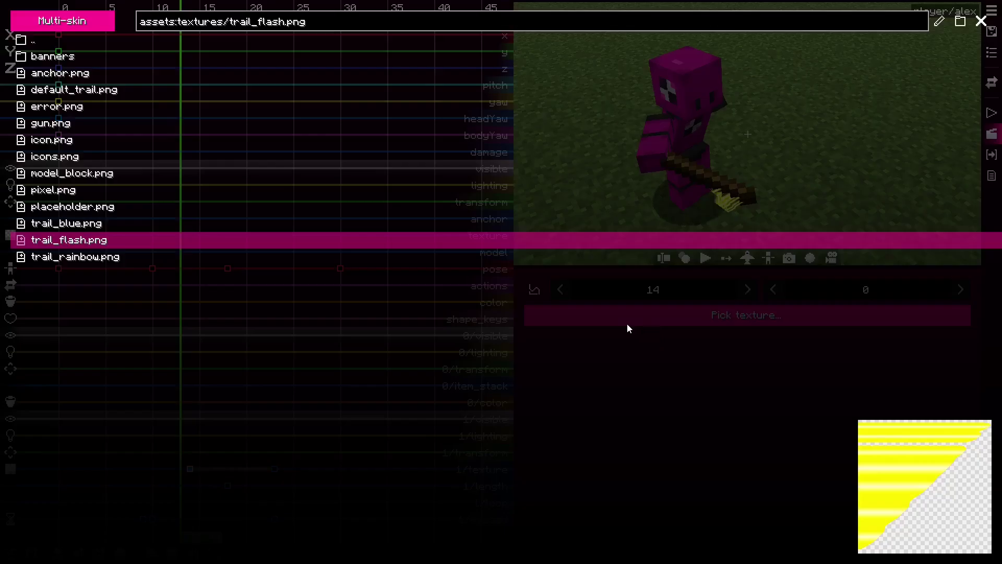
key(Escape)
key(space)
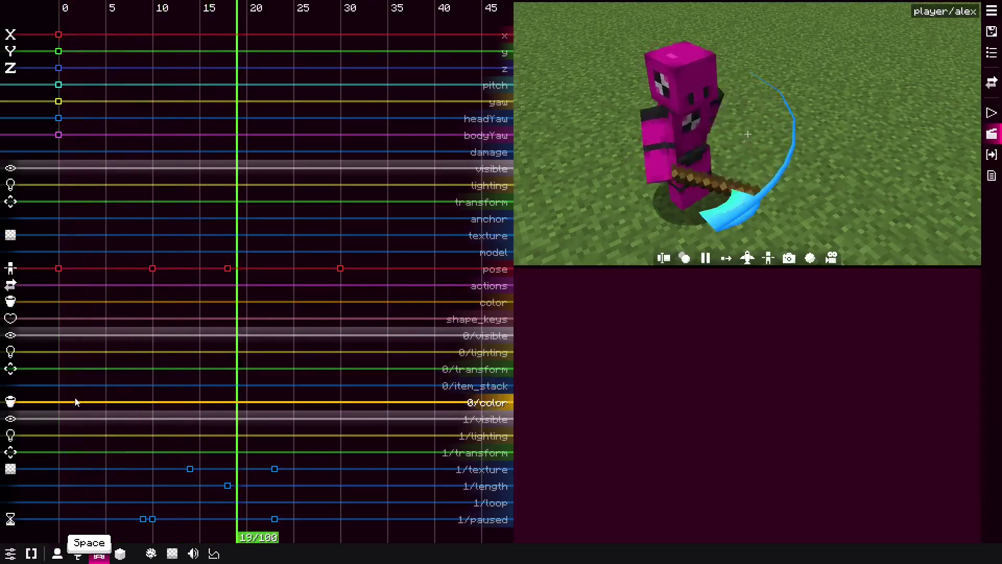
key(space)
Step: Move the 1/texture keyframe from tick 23 to tick 15, clear the track's keyframes and replay the swing
click(275, 469)
ctrl+drag(275, 468, 200, 473)
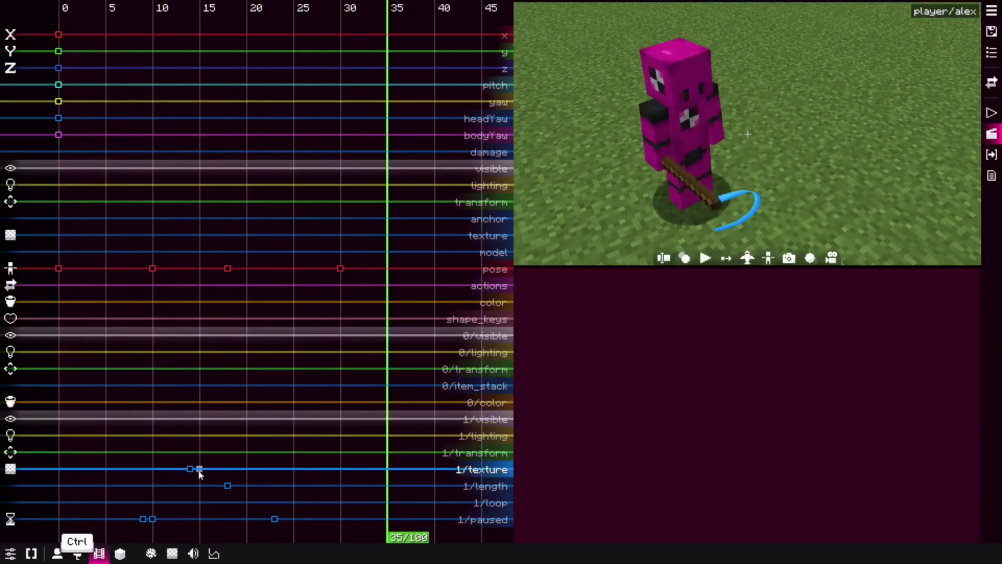
key(space)
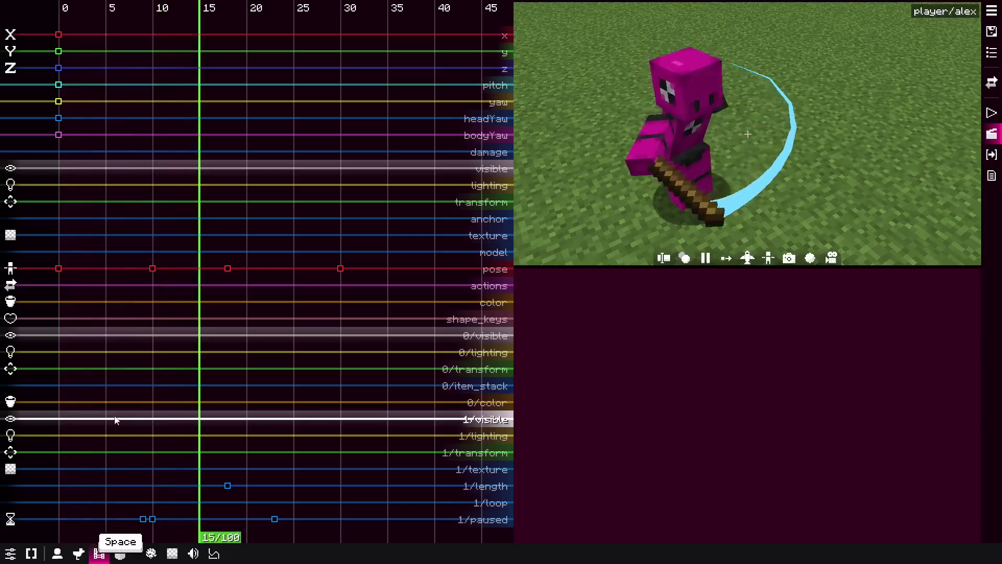
key(space)
Step: Open the trail_flash film and play it to preview the running character's yellow trails
click(994, 18)
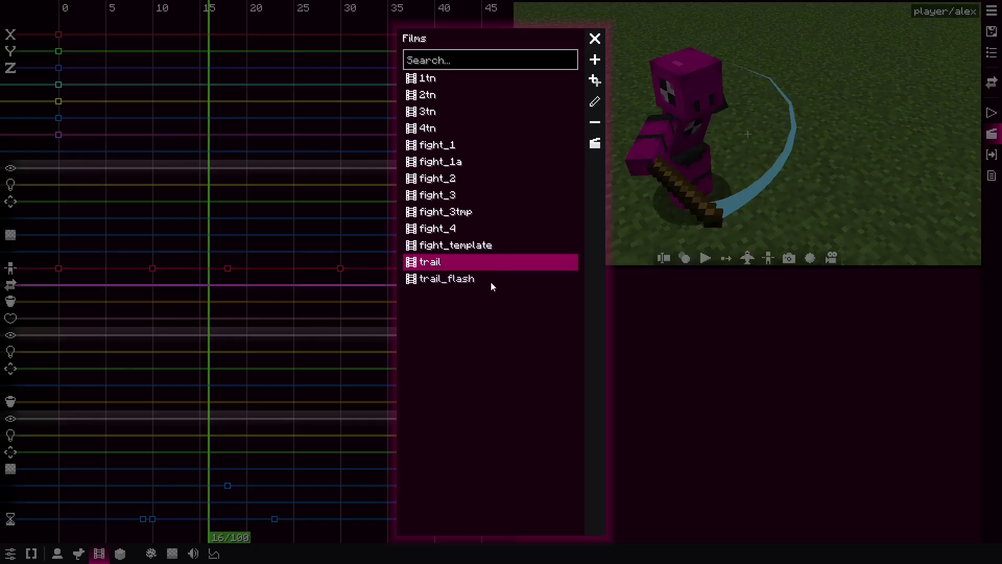
click(446, 278)
click(280, 305)
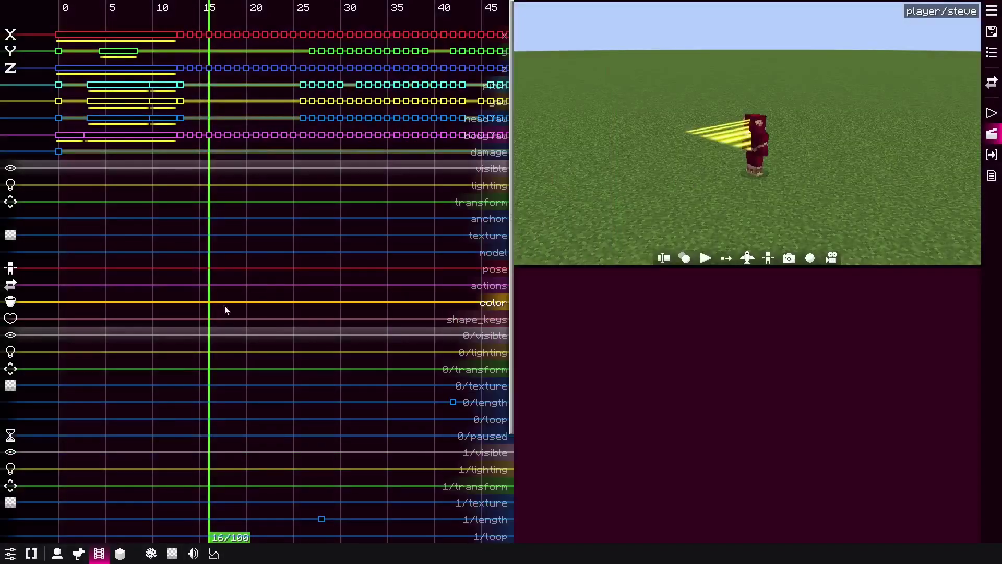
key(space)
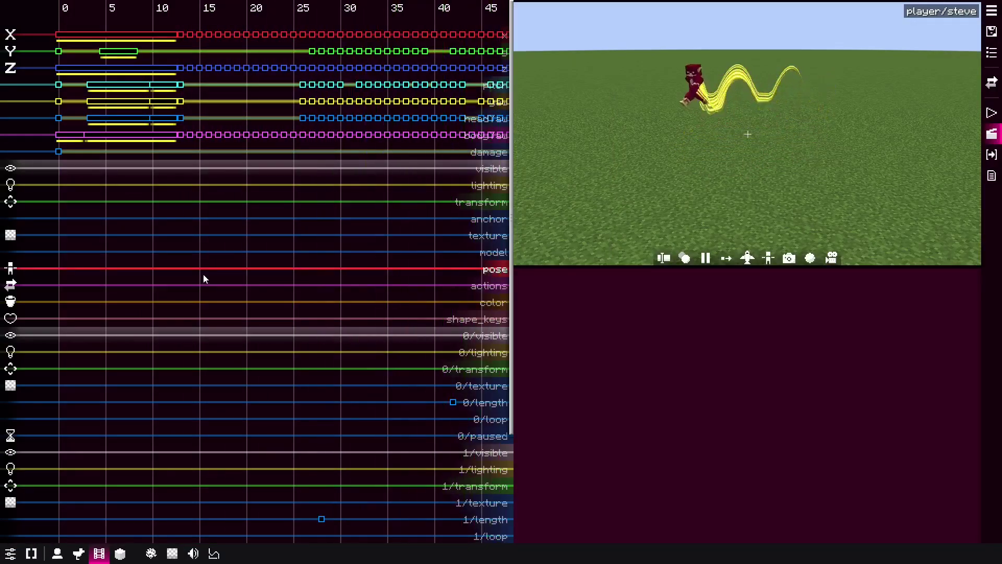
key(space)
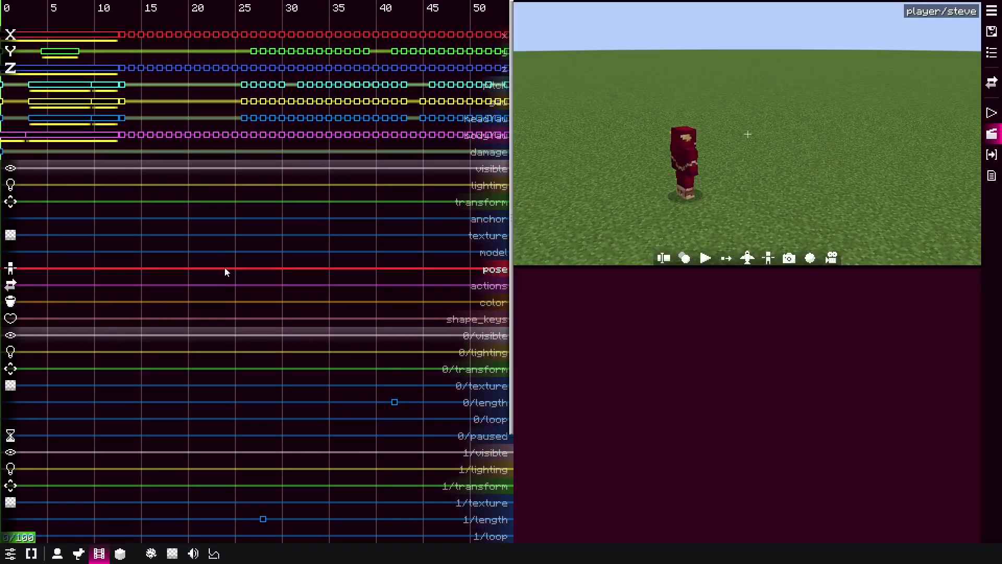
Step: Replay the trail_flash film from the start, following the playhead along the timeline
scroll(225, 268, down, 4)
mouse_move(224, 268)
middle_down()
mouse_move(321, 267)
mouse_move(234, 277)
middle_up()
key(space)
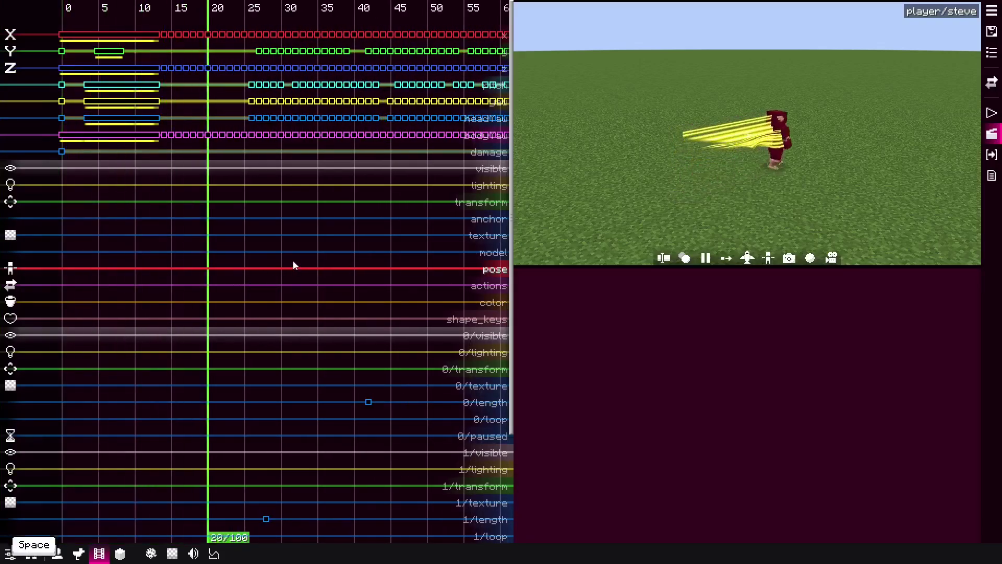
middle_drag(292, 265, 215, 267)
key(space)
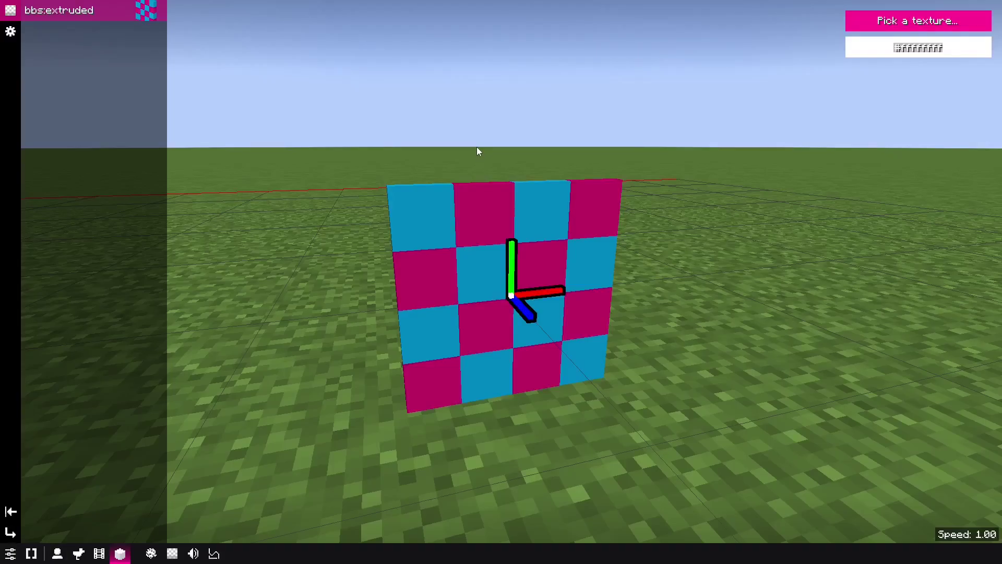
Step: Browse to Minecraft's item textures for the bbs:extruded form and try acacia_hanging_sign.png
click(900, 23)
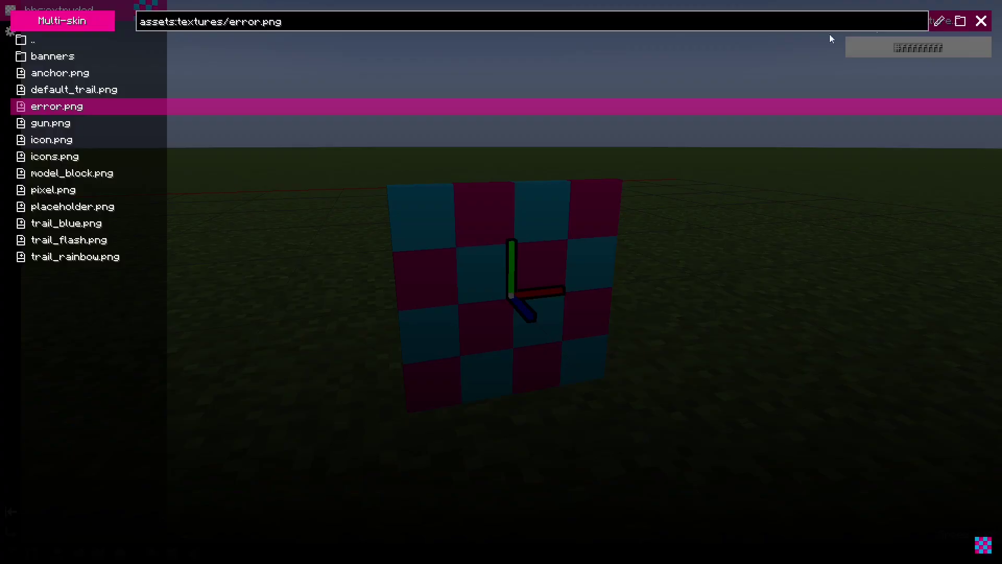
click(37, 42)
click(49, 91)
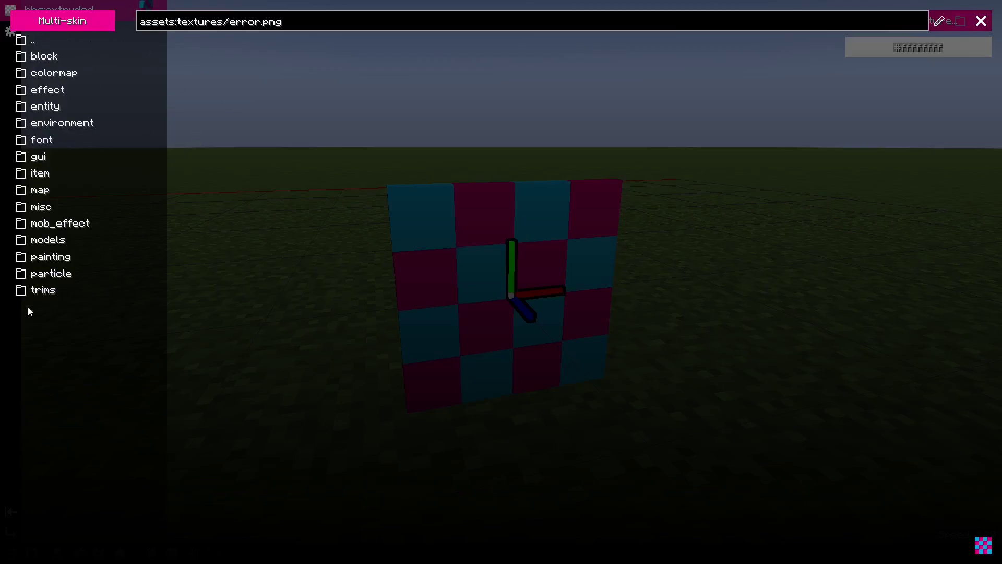
click(52, 176)
scroll(982, 70, down, 2)
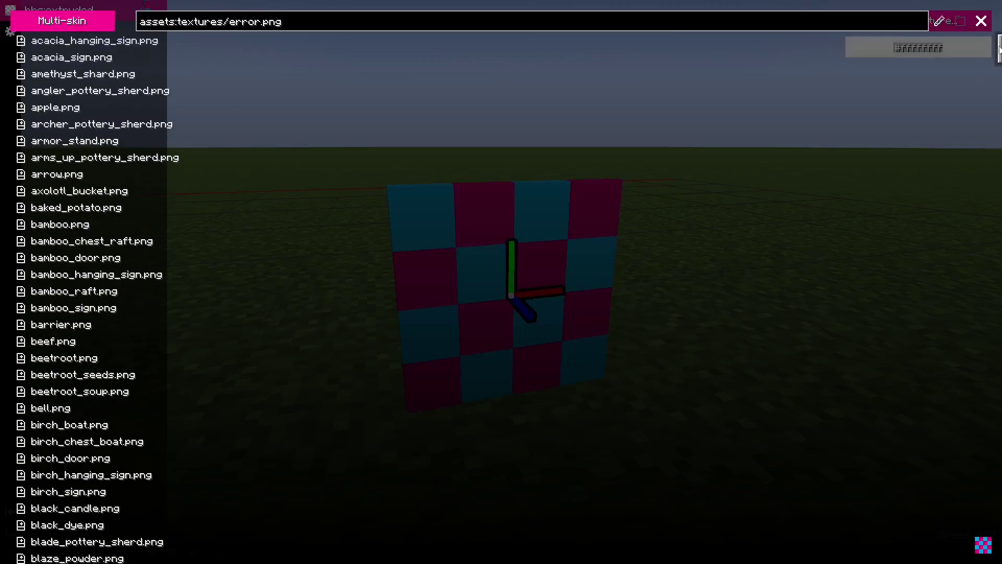
click(997, 45)
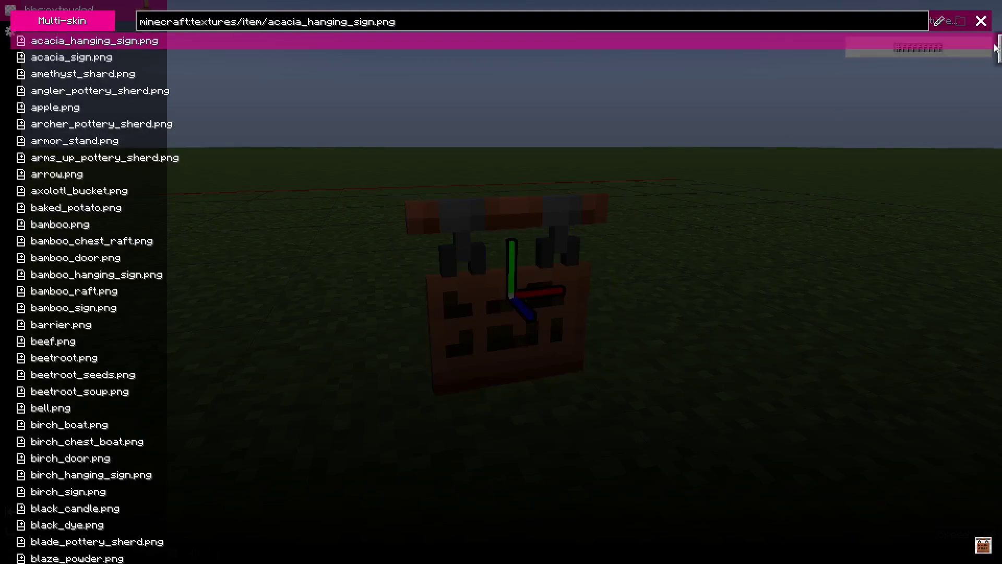
Step: Try stick.png and spyglass_model.png on the extruded form, and set its texture to spyglass.png
drag(995, 48, 992, 513)
click(165, 392)
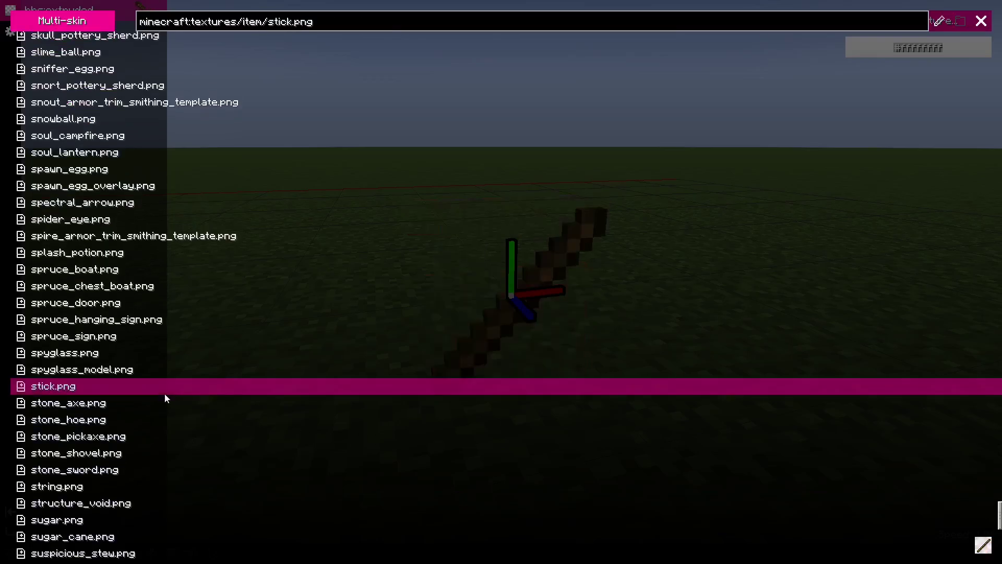
click(164, 369)
click(164, 351)
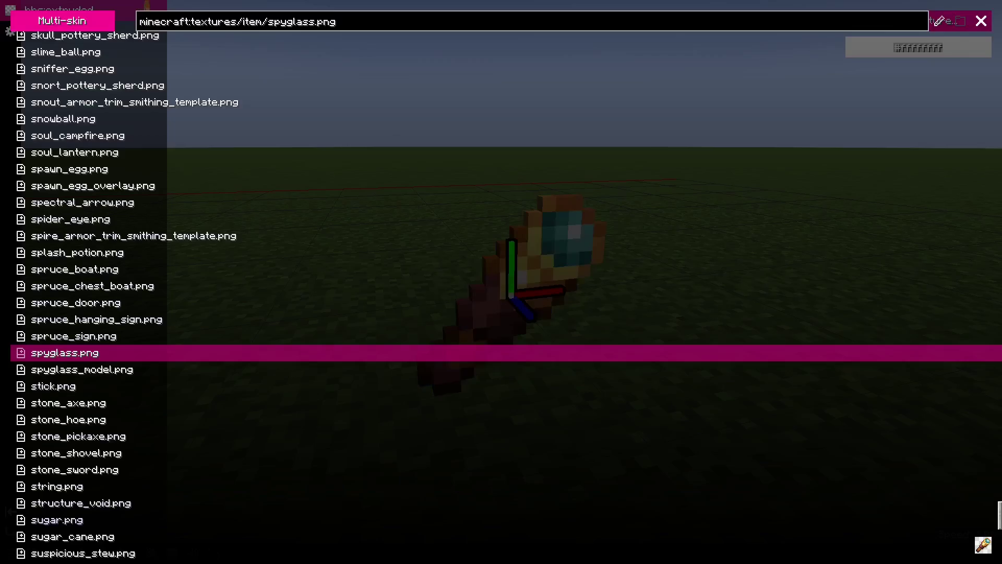
drag(998, 514, 992, 374)
key(Escape)
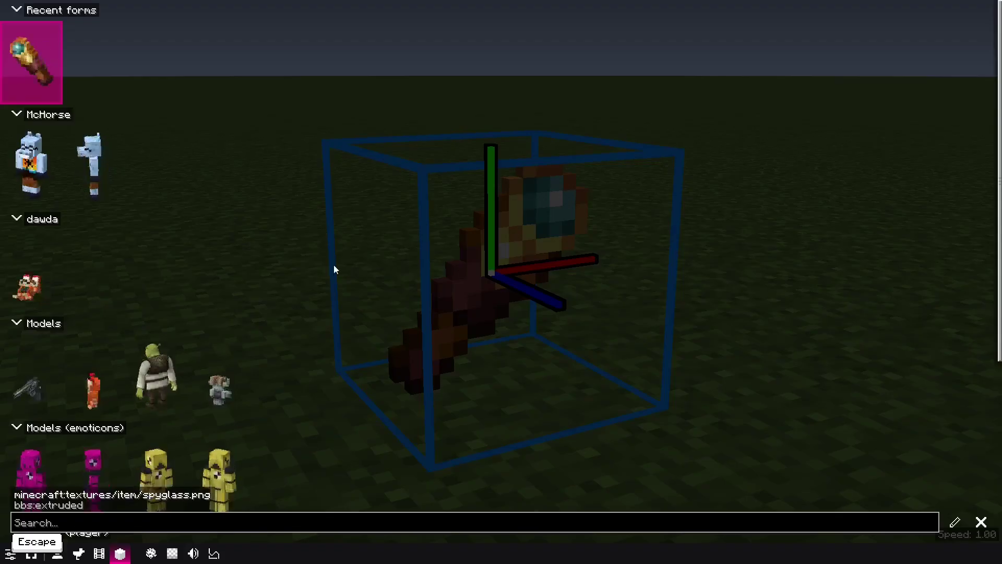
Step: Select the bbs:billboard form in the Miscellaneous category and open its texture picker for editing
scroll(164, 323, down, 5)
scroll(164, 328, down, 10)
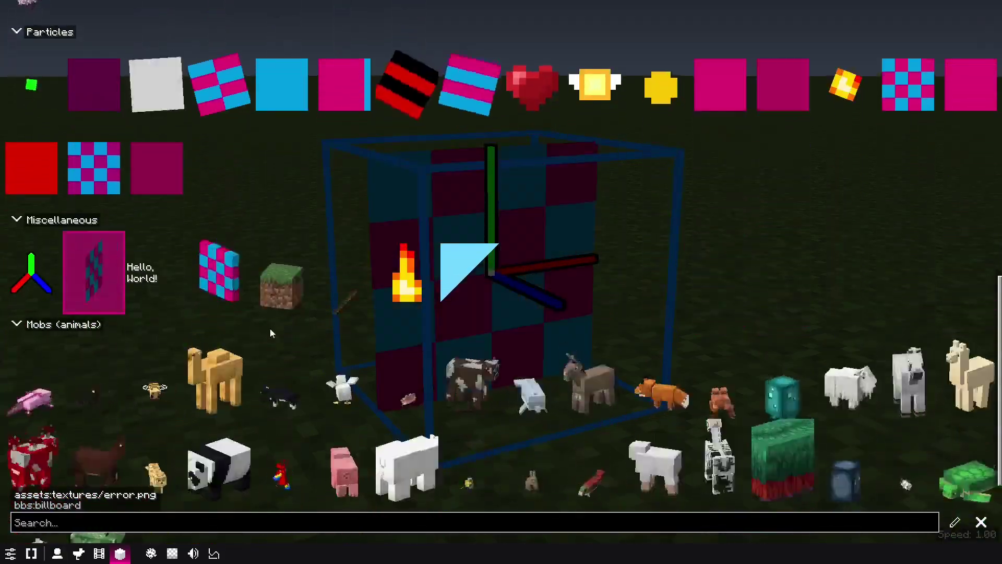
click(218, 277)
click(848, 27)
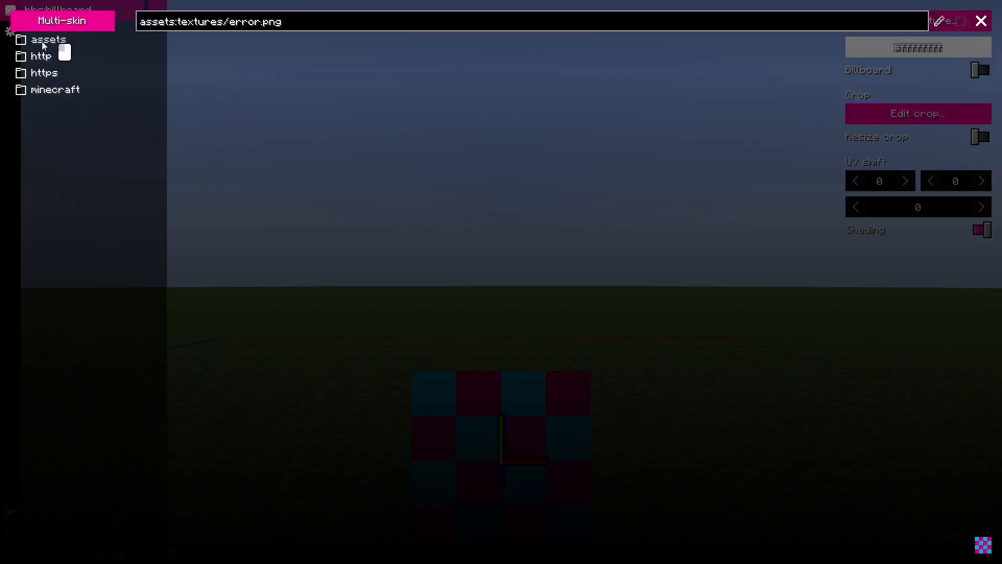
Step: Browse to Minecraft's item textures and set the billboard form's texture to spyglass.png
click(46, 89)
click(46, 107)
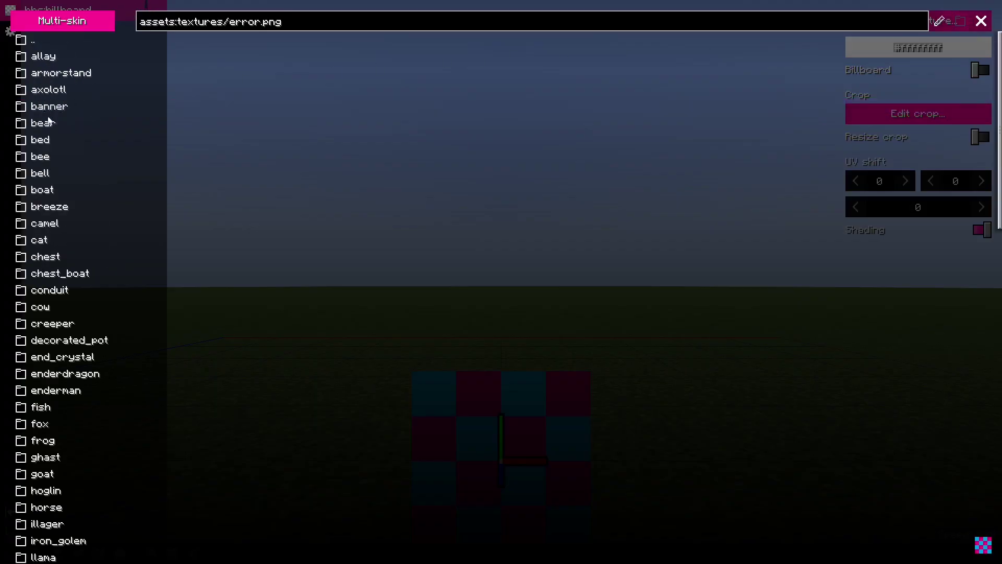
click(42, 41)
click(52, 172)
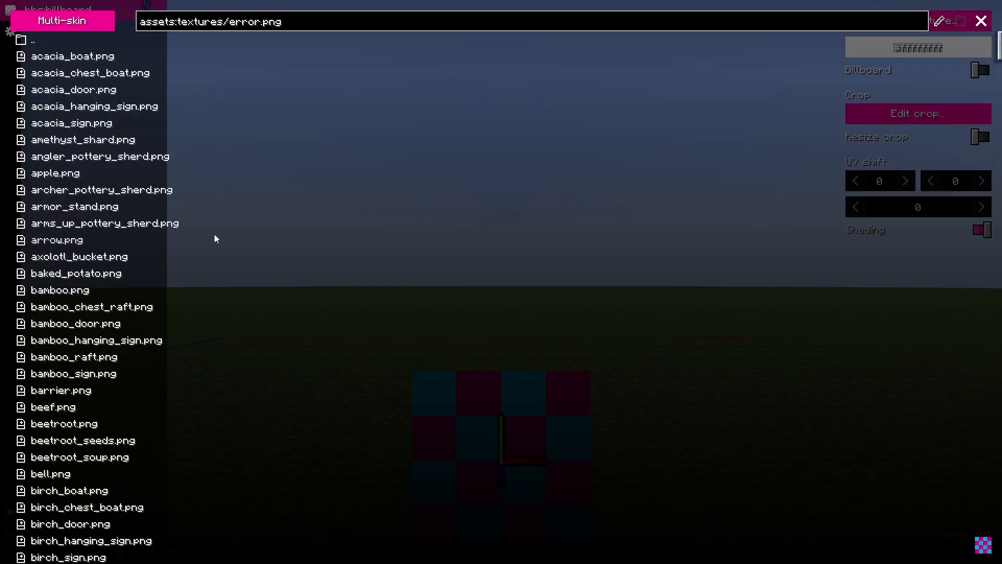
text(spy)
key(Return)
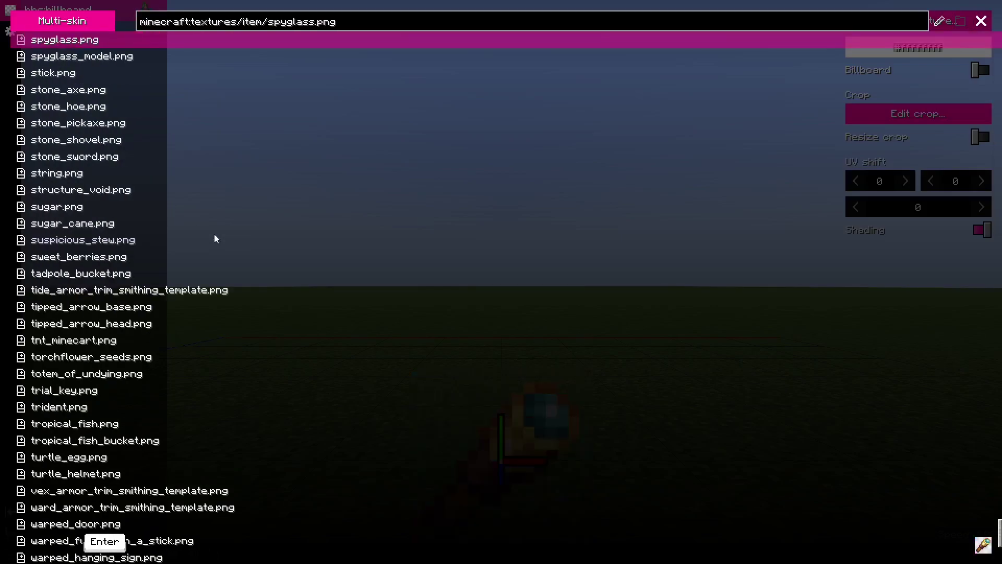
key(Escape)
Step: View the billboard spyglass from several angles, and browse its texture picker from the root folder into Minecraft's textures
scroll(518, 359, up, 3)
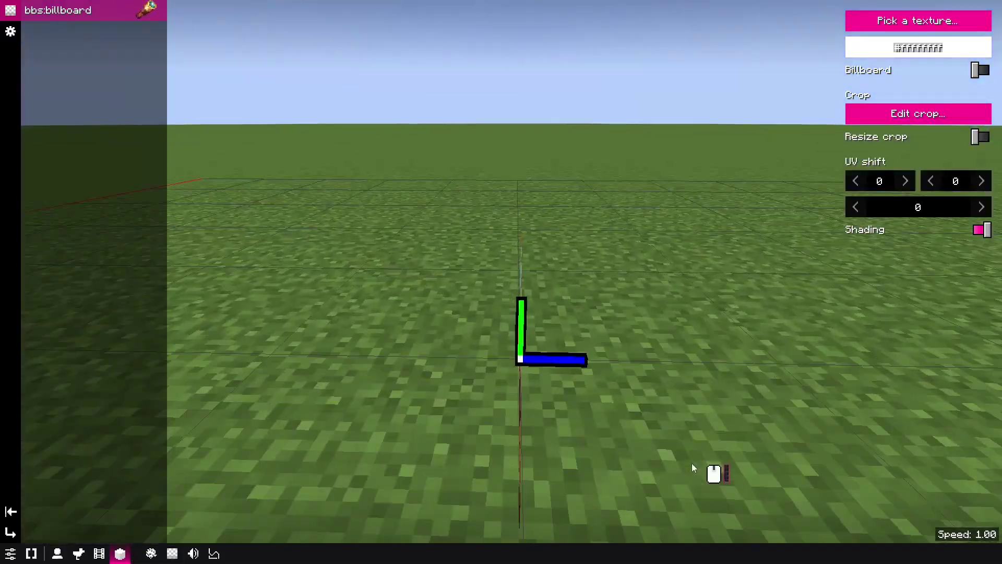
drag(691, 464, 642, 483)
middle_drag(642, 484, 602, 362)
scroll(603, 365, down, 2)
drag(612, 405, 542, 395)
click(886, 25)
click(33, 39)
click(34, 40)
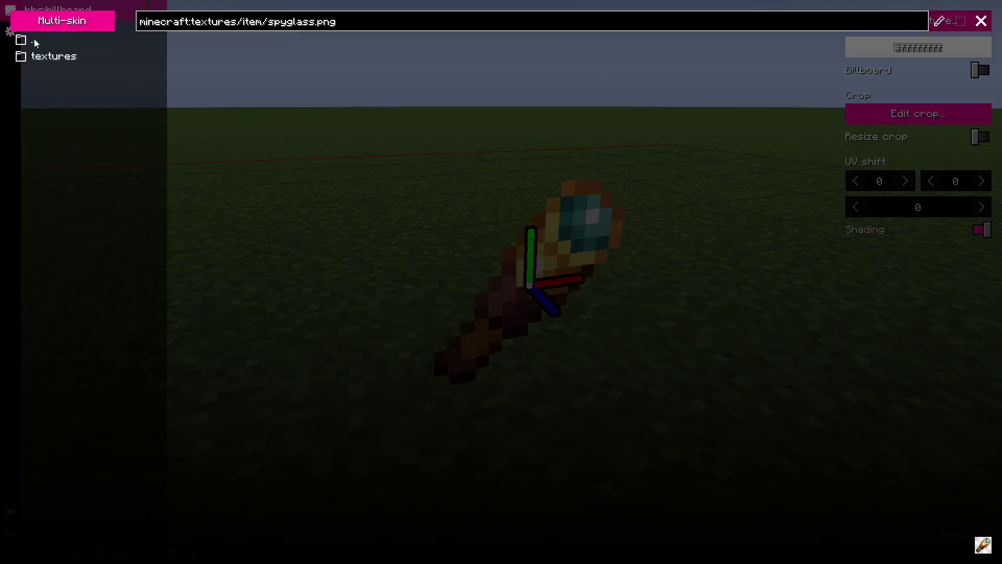
click(33, 40)
click(33, 90)
click(38, 56)
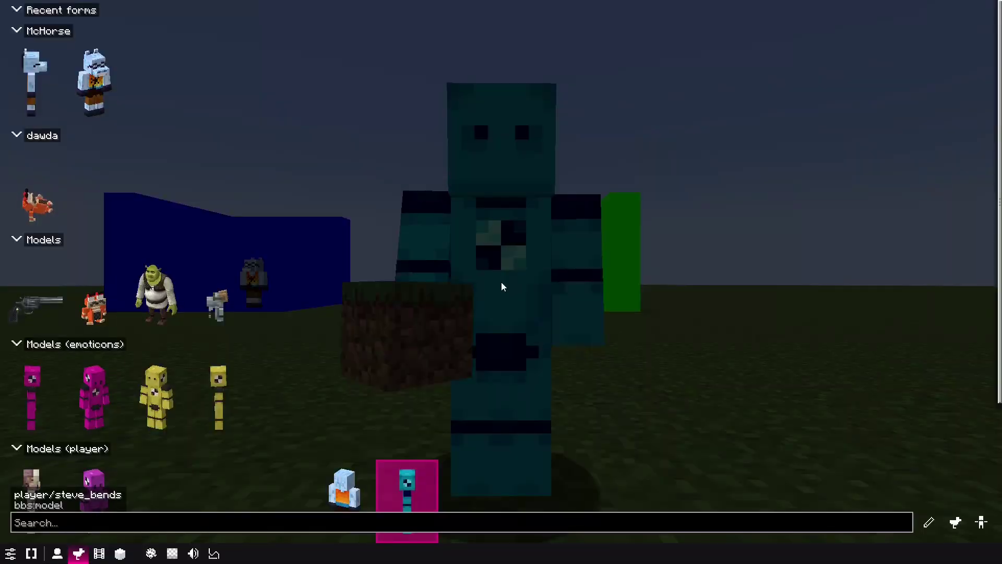
Step: Edit the player/steve_bends form's general settings and set its HP to 40
scroll(418, 301, down, 3)
key(e)
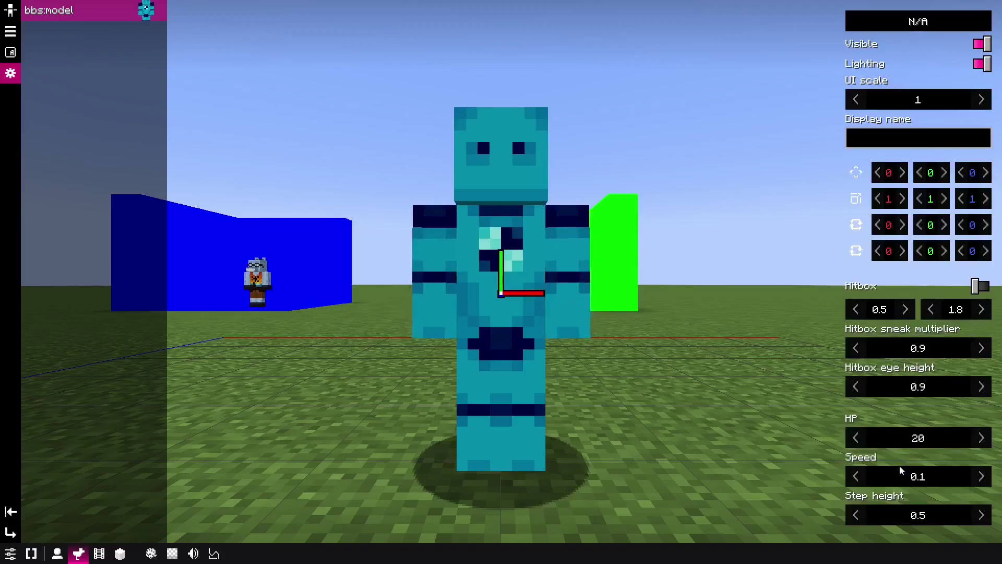
click(934, 441)
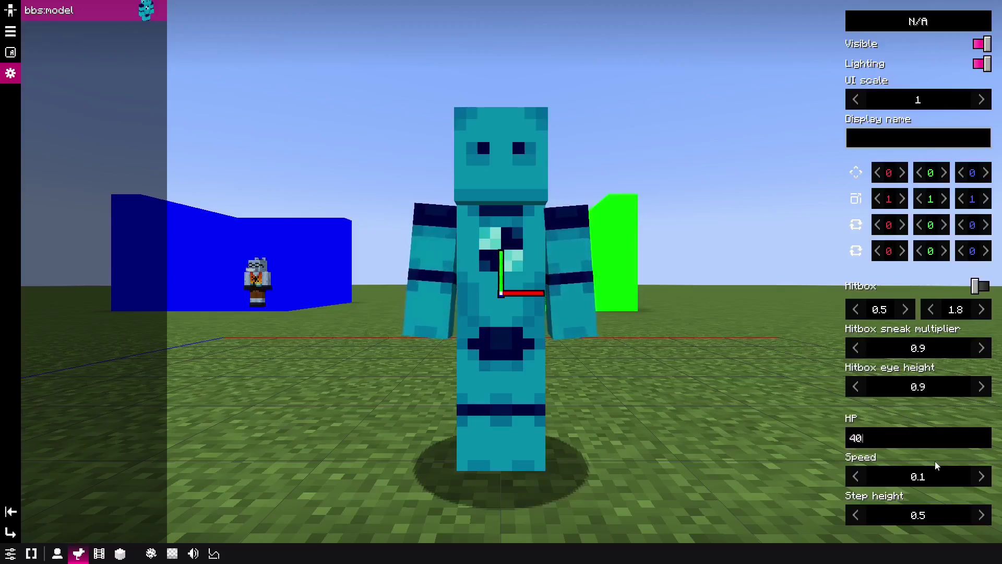
key(Tab)
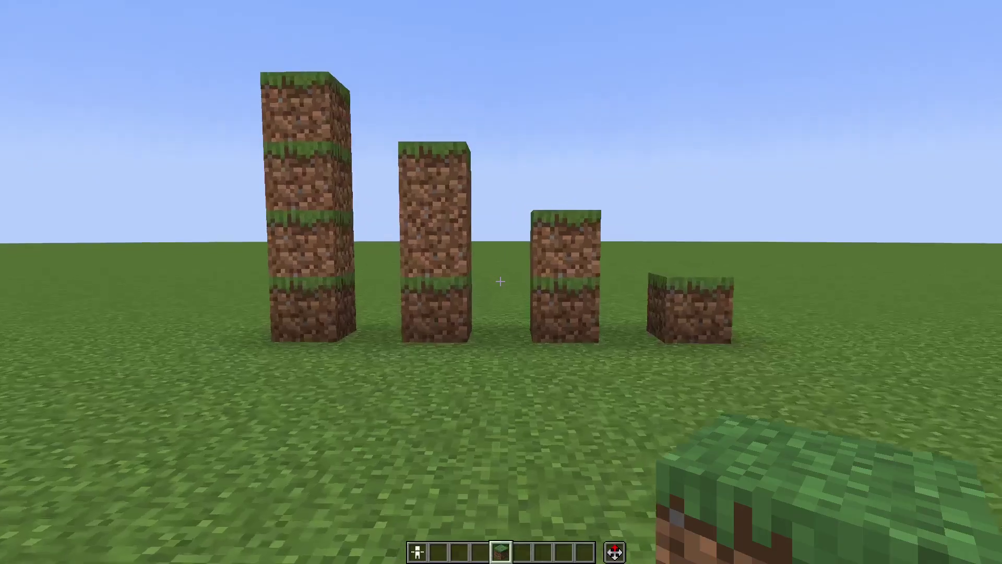
Step: Walk and jump around the grass block columns to test how the character climbs them
key(w)
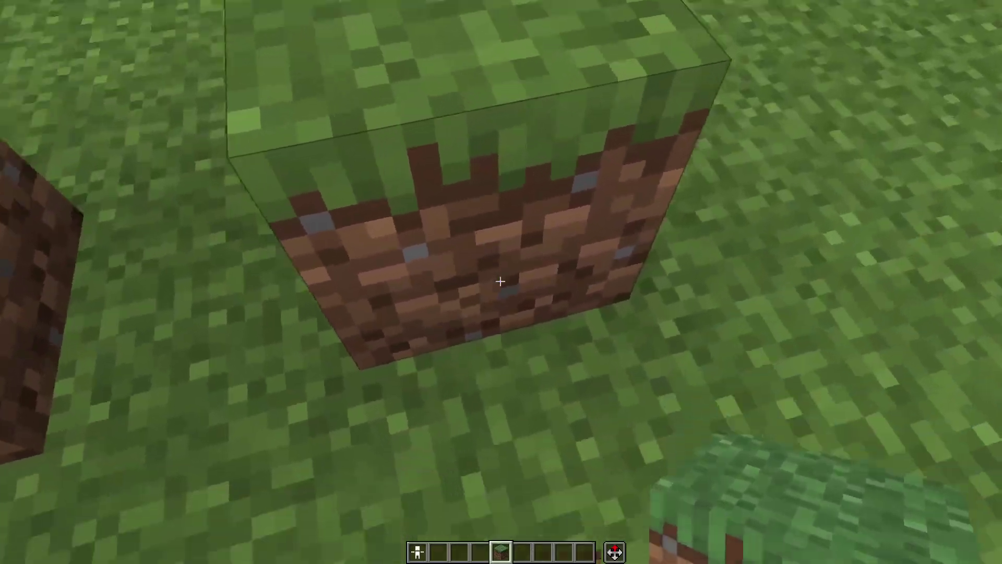
click(500, 281)
right_click(500, 281)
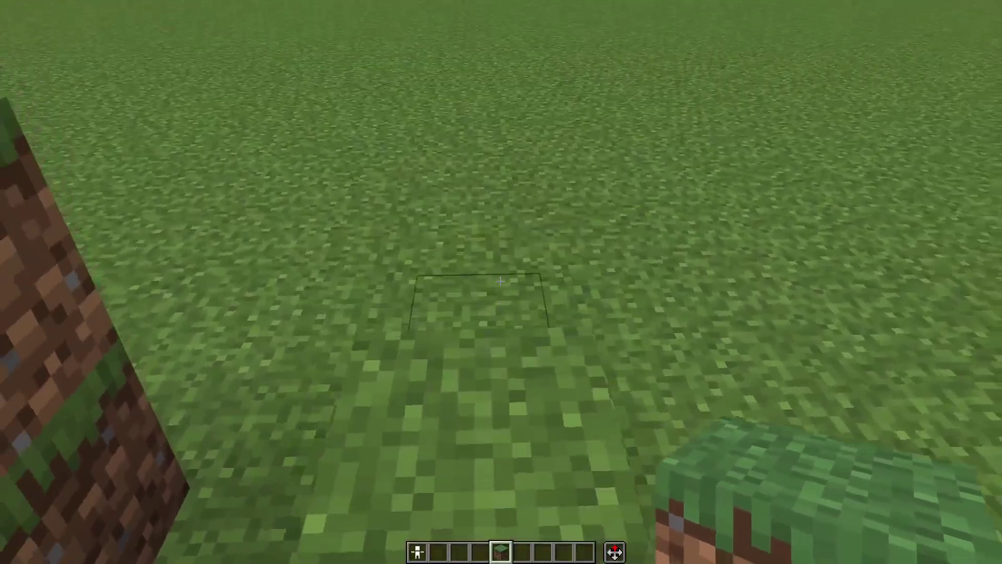
key(space)
key(w)
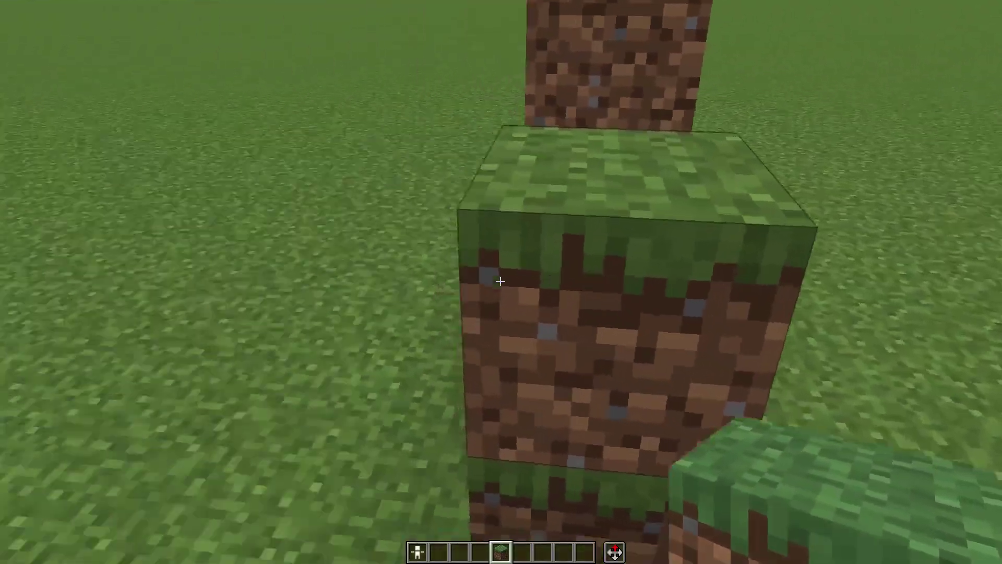
Step: Set the player/steve_bends form's step height to 4 and test it by walking up the grass block columns
key(b)
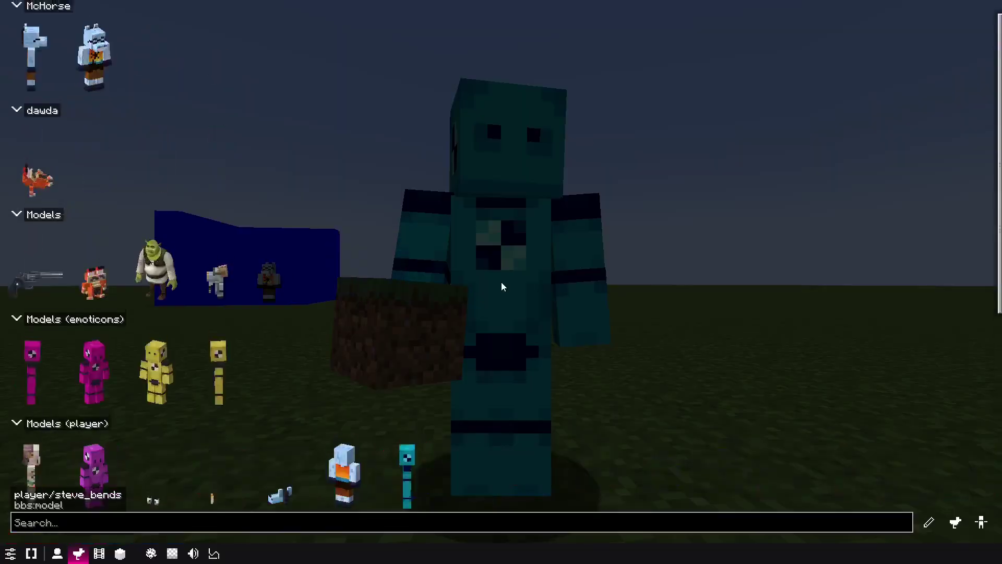
key(e)
click(13, 78)
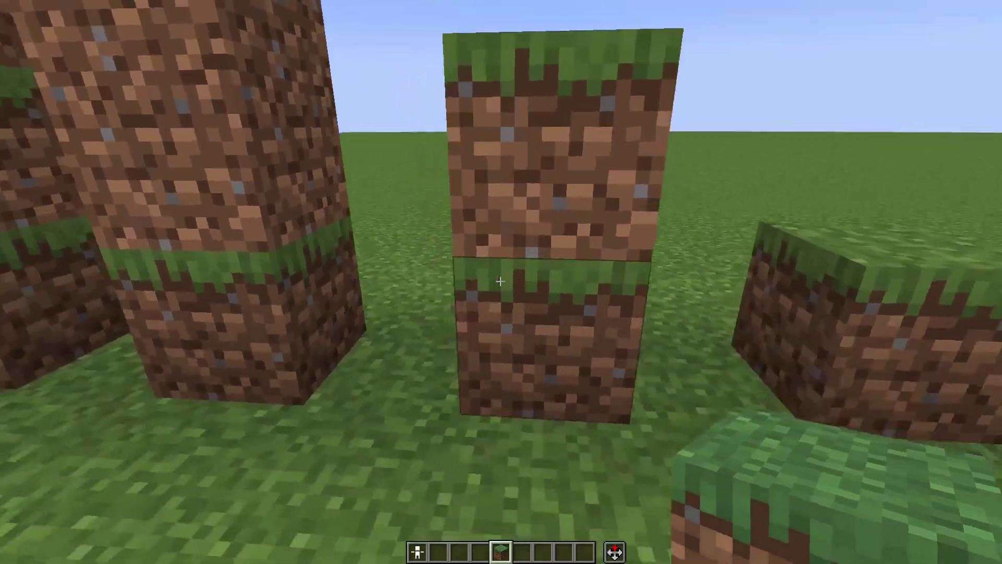
key(w)
key(space)
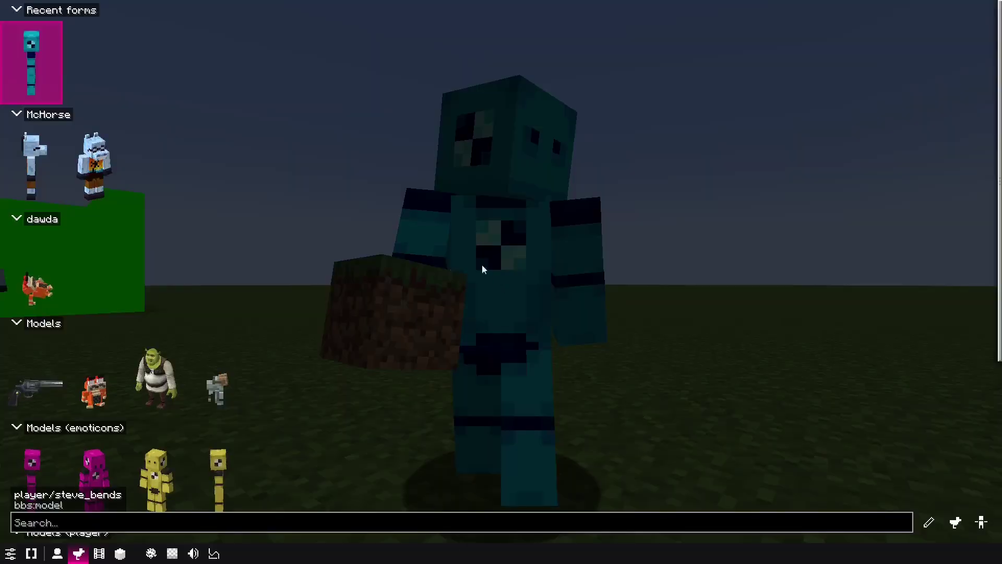
key(e)
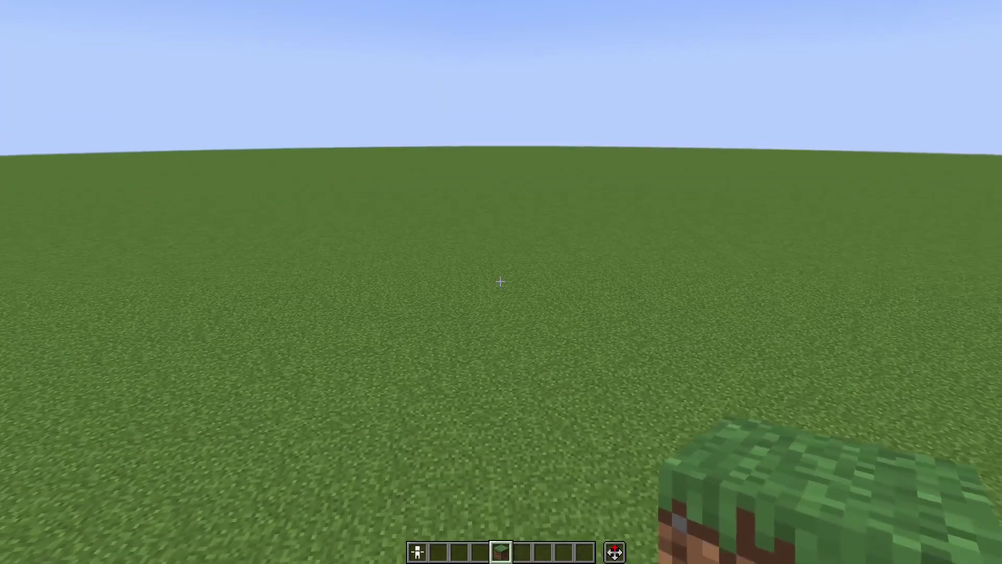
key(s)
key(shift)
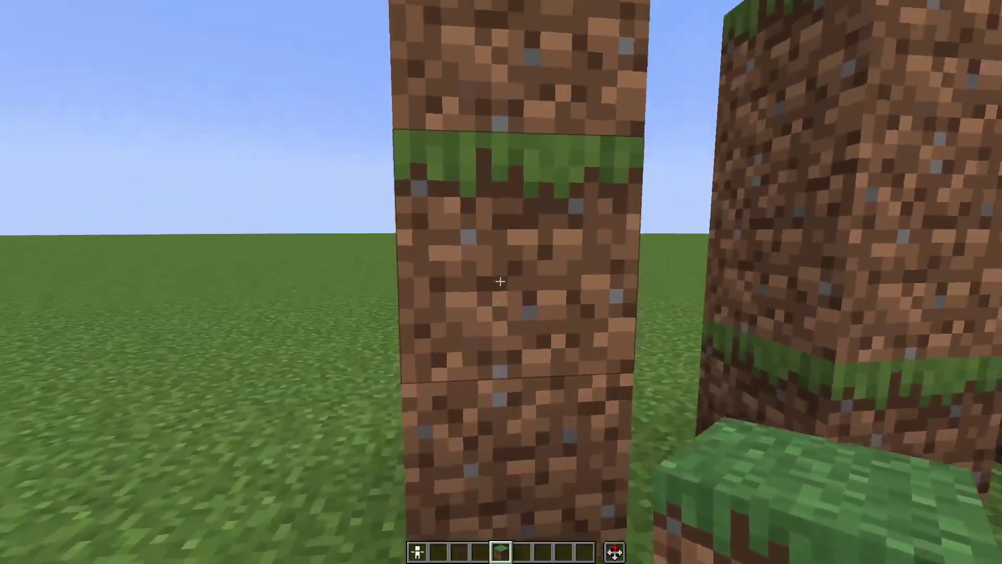
key(w)
key(space)
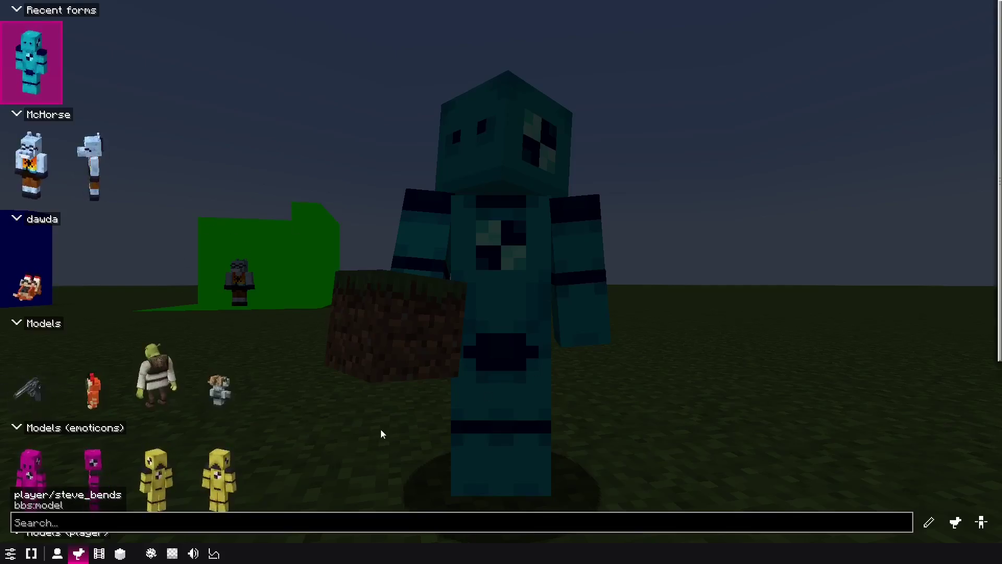
Step: Review the form's HP, speed and step height settings, and try jumping up the tallest grass block column
key(e)
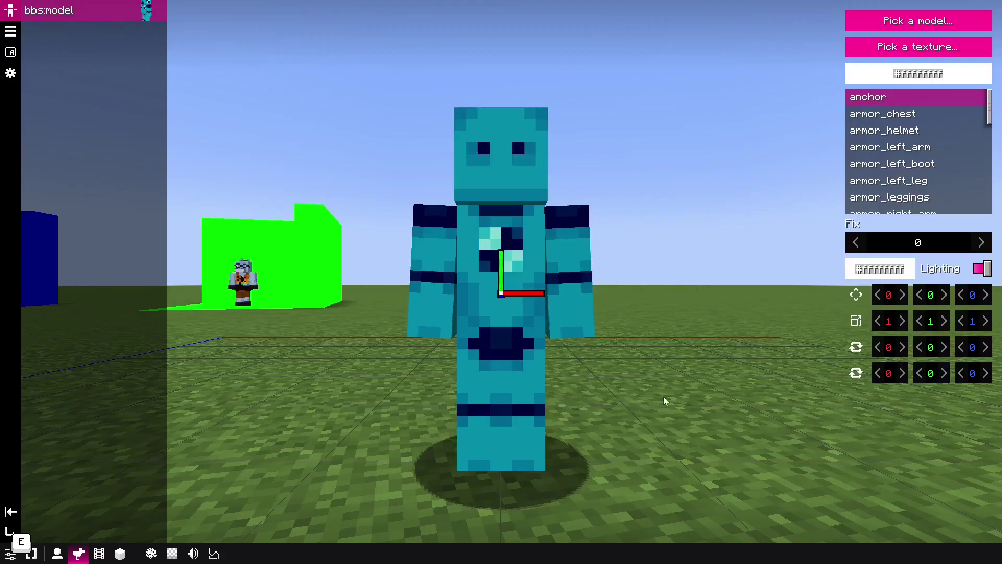
click(11, 74)
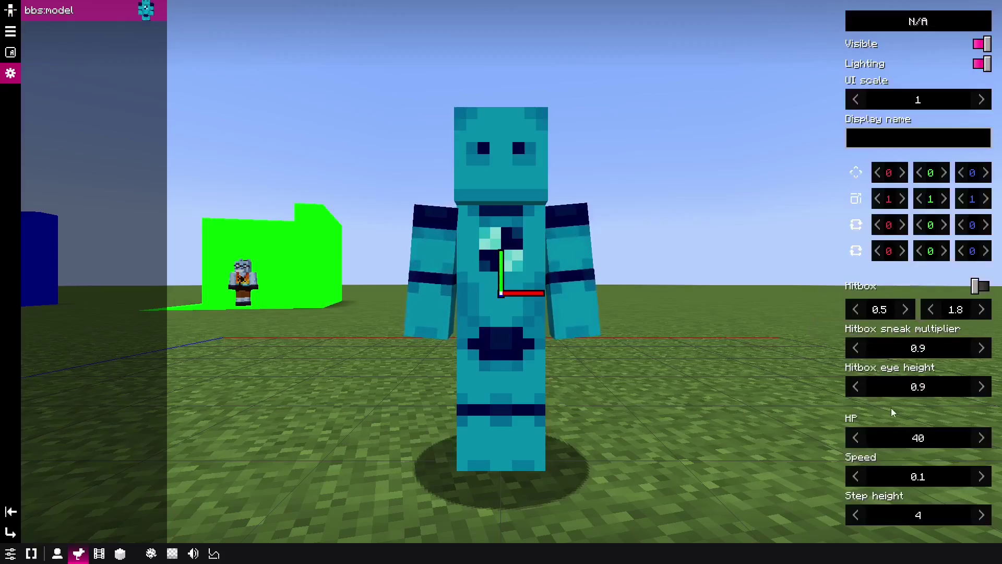
drag(891, 412, 706, 365)
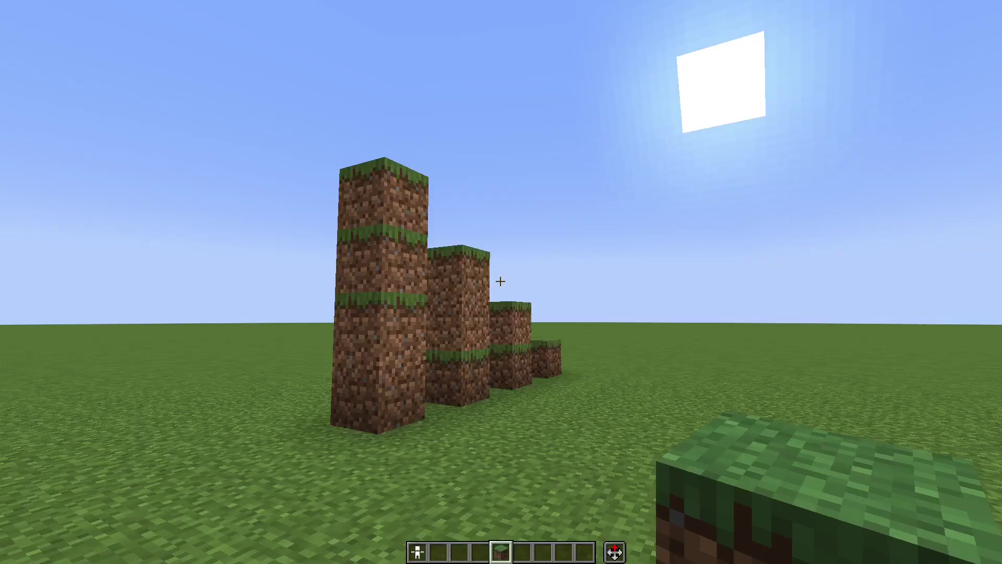
key(w)
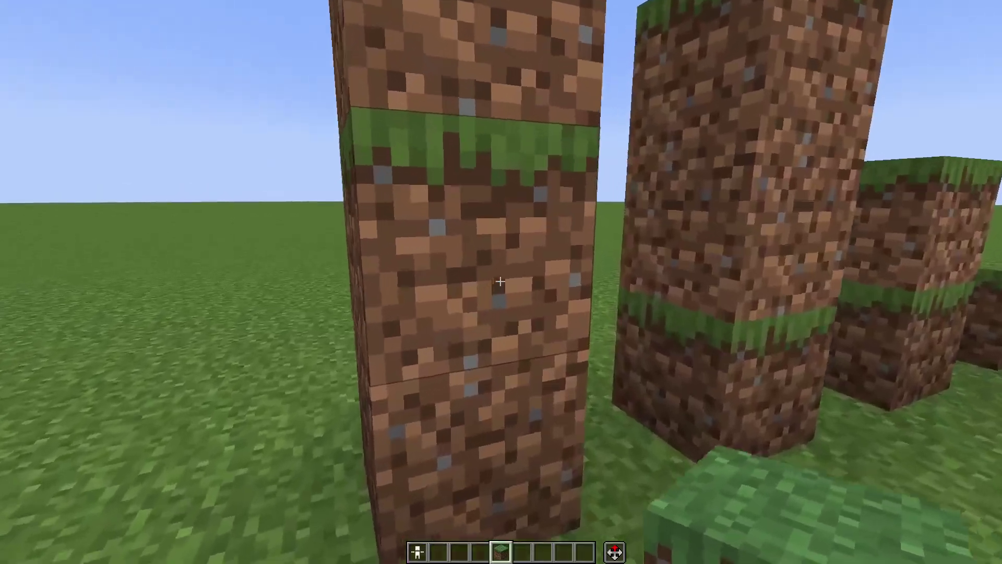
key(space)
key(space)
Step: Open the model block at (19, -60, -9) and fly the camera around it at the current speed
right_click(500, 281)
right_click(500, 281)
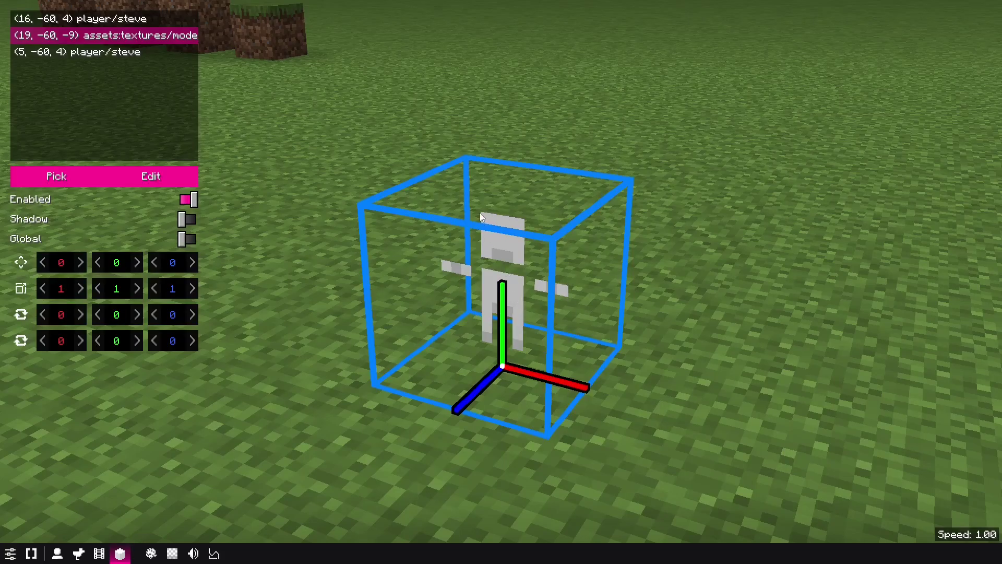
key(s)
key(w)
key(s)
key(w)
key(alt)
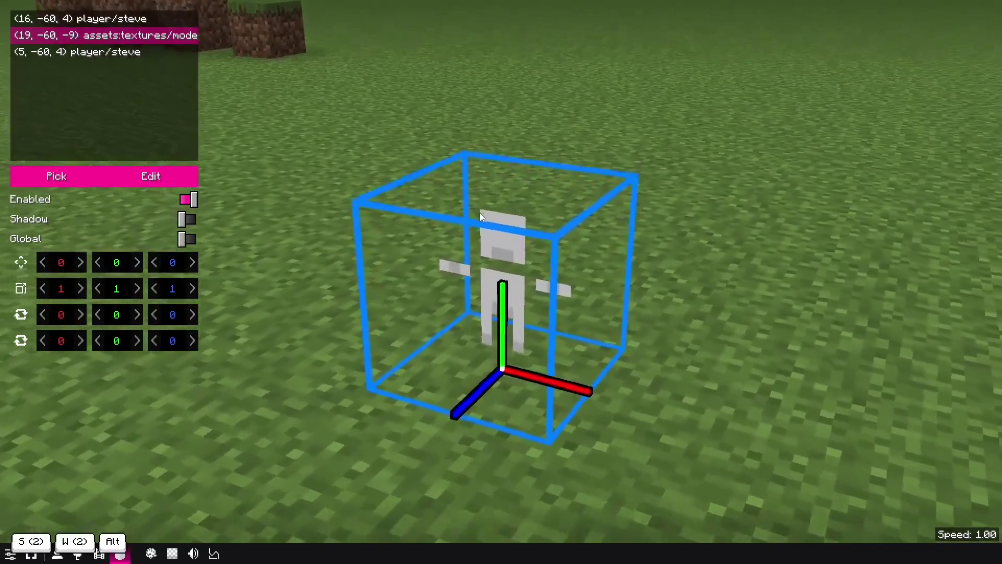
key(a)
key(a)
key(d)
key(q)
key(s)
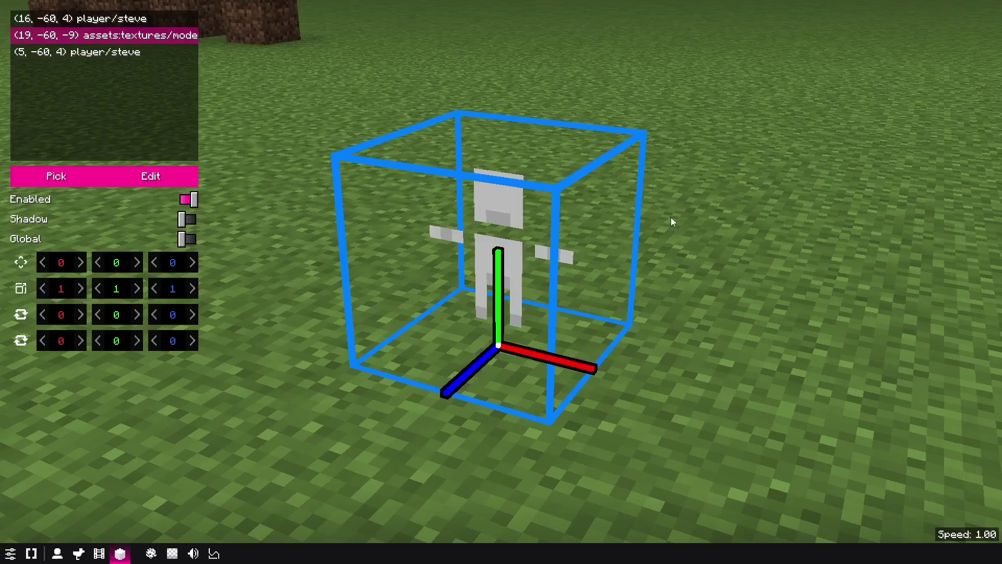
Step: Set the camera editor's flight speed to 3 in the settings and lower its angle speed
click(11, 553)
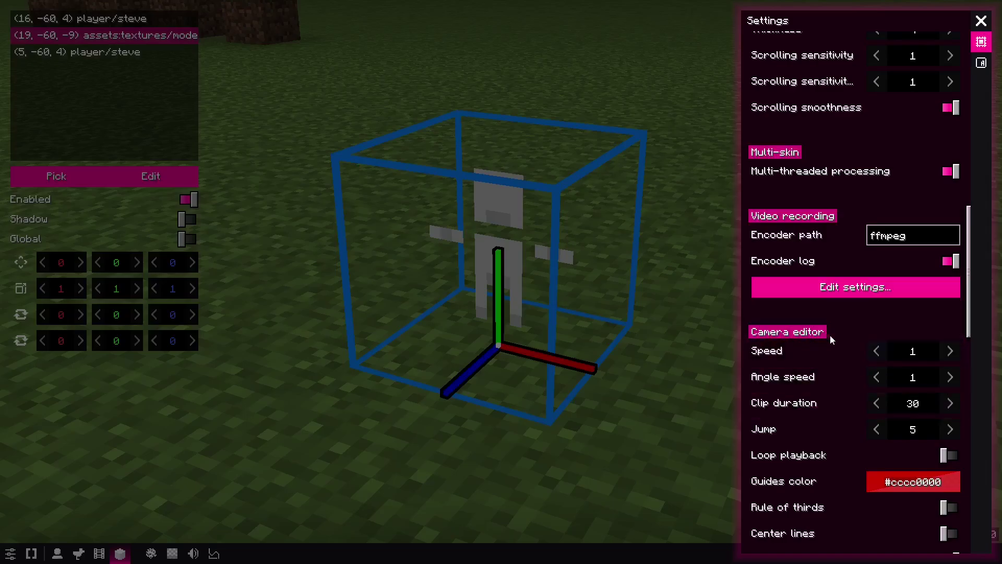
mouse_move(769, 382)
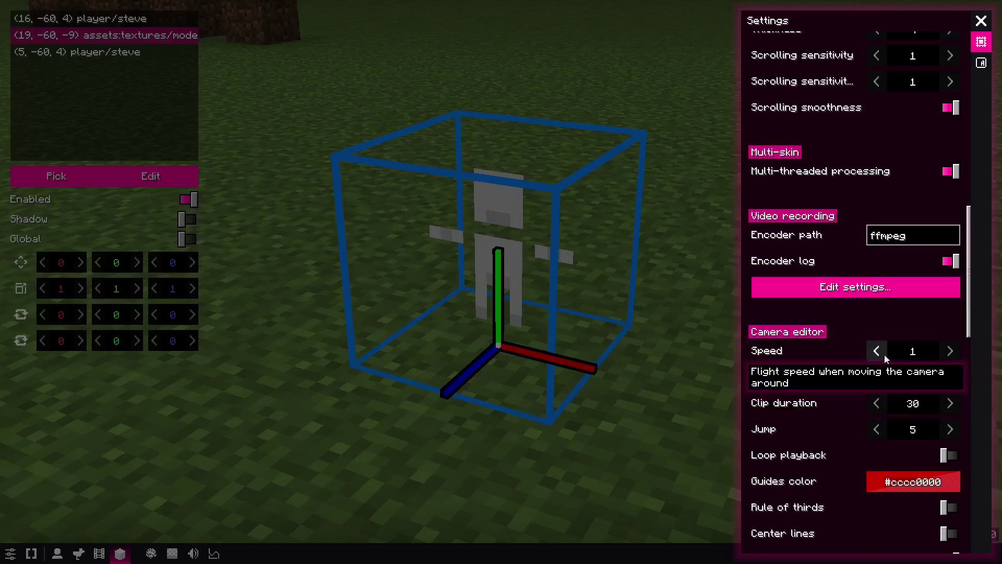
click(911, 356)
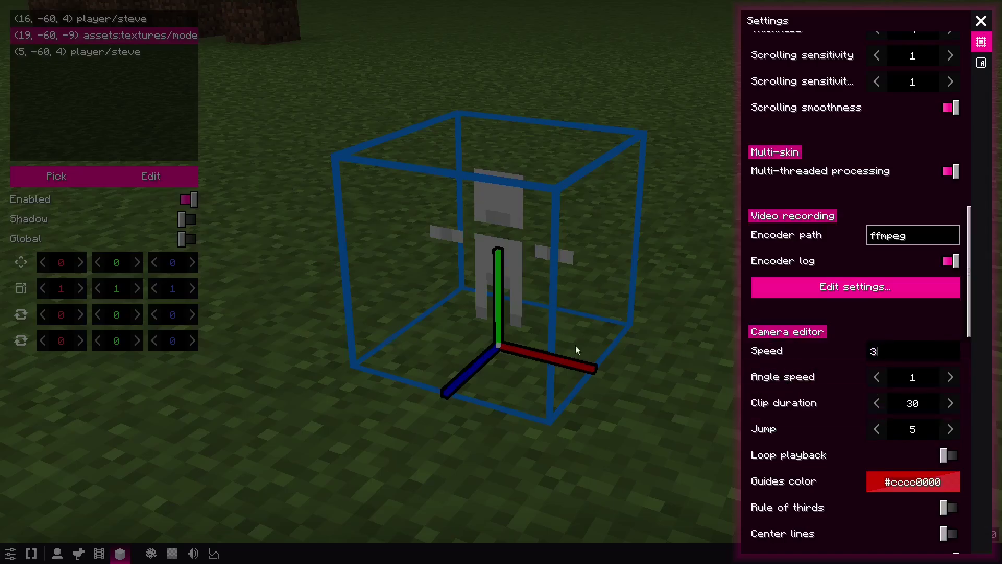
click(921, 377)
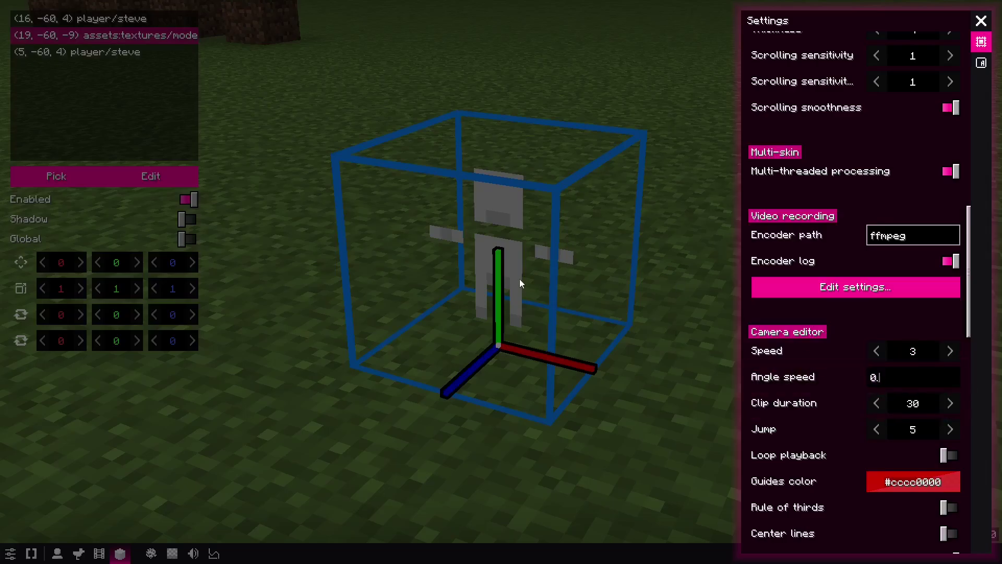
click(548, 291)
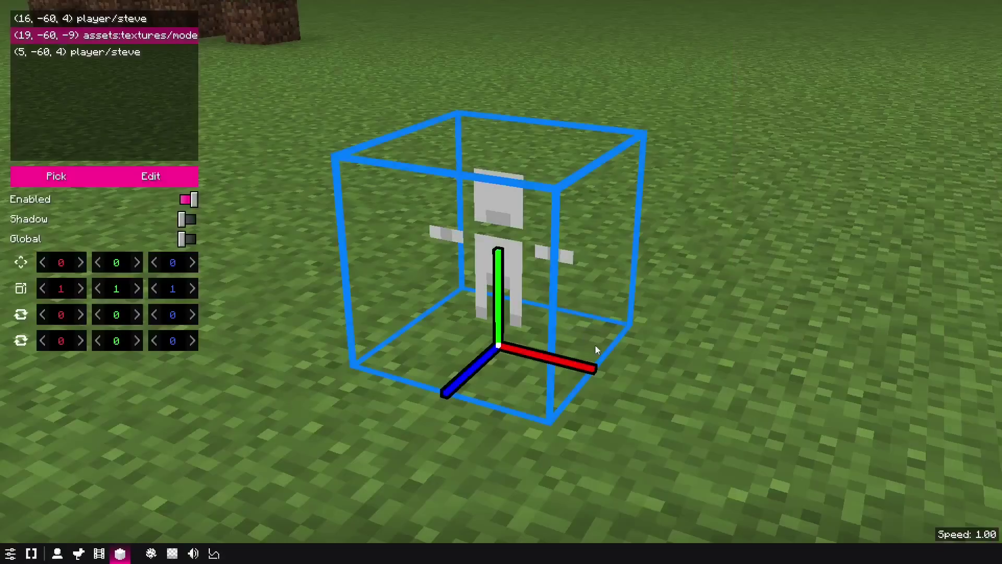
Step: Fly and rotate the camera around the model block and grass columns to test the new camera speeds
drag(621, 360, 694, 376)
key(s)
key(d)
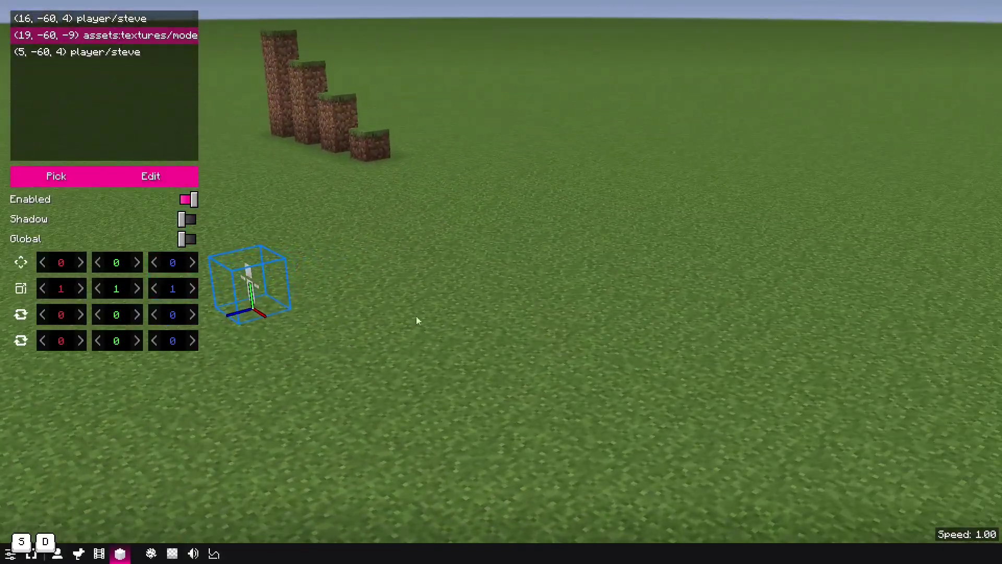
drag(415, 315, 876, 318)
key(d)
key(w)
drag(496, 328, 704, 310)
key(a)
key(s)
key(a)
key(w)
Step: Fly the camera around the model block using the speed modifiers to compare its movement speeds
drag(482, 356, 634, 373)
key(w)
key(s)
key(alt+d)
key(s)
key(a)
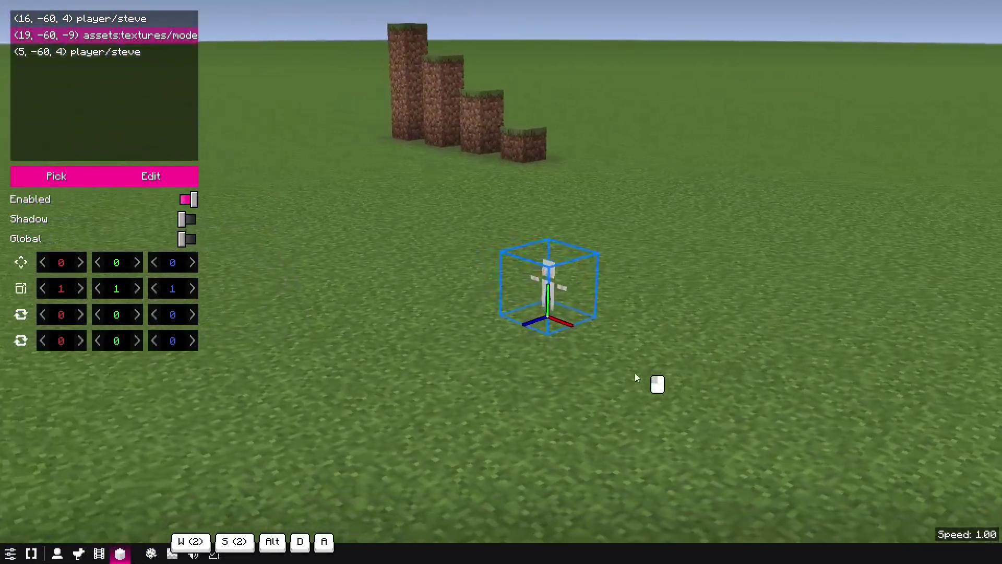
key(s)
key(d)
key(ctrl)
key(ctrl+w)
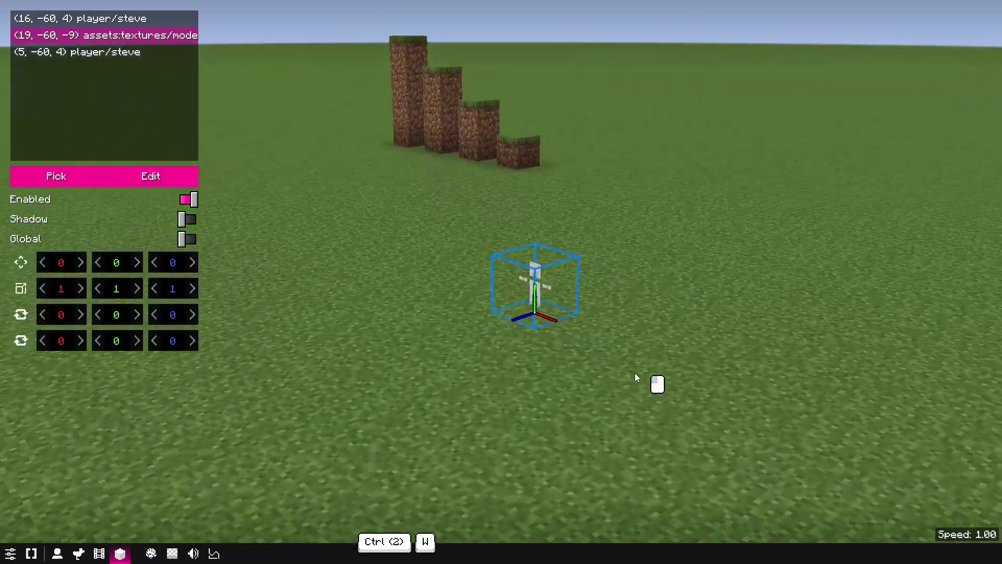
Step: Fly the camera up close to the model block and around it, moving vertically and rotating to test the speeds
key(w)
key(alt)
key(alt)
key(q)
drag(635, 372, 626, 324)
key(w)
key(e)
key(s)
key(w)
key(e)
drag(554, 322, 686, 328)
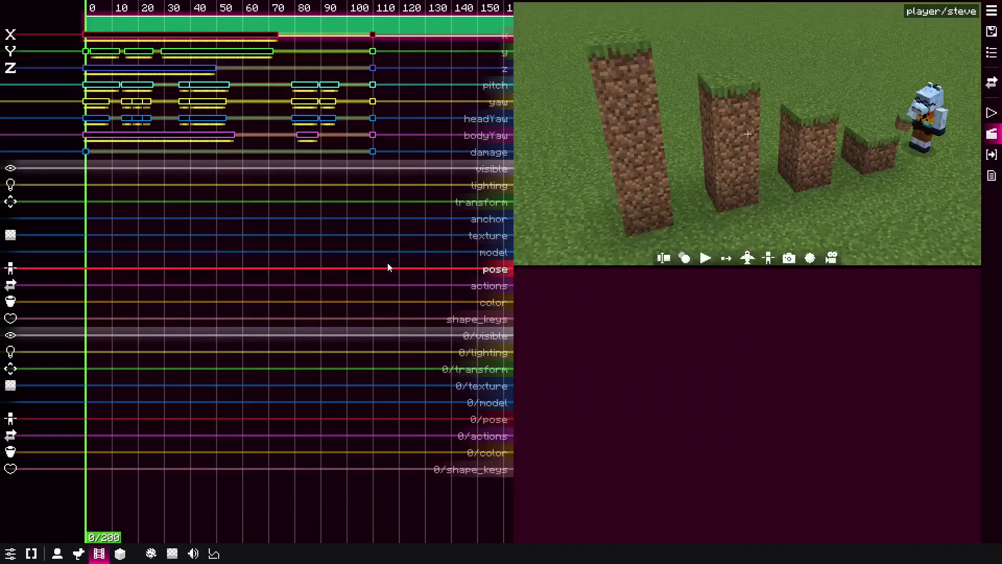
Step: Play the recorded film of the actor crossing the grass columns, pause it, and return to the game world
key(space)
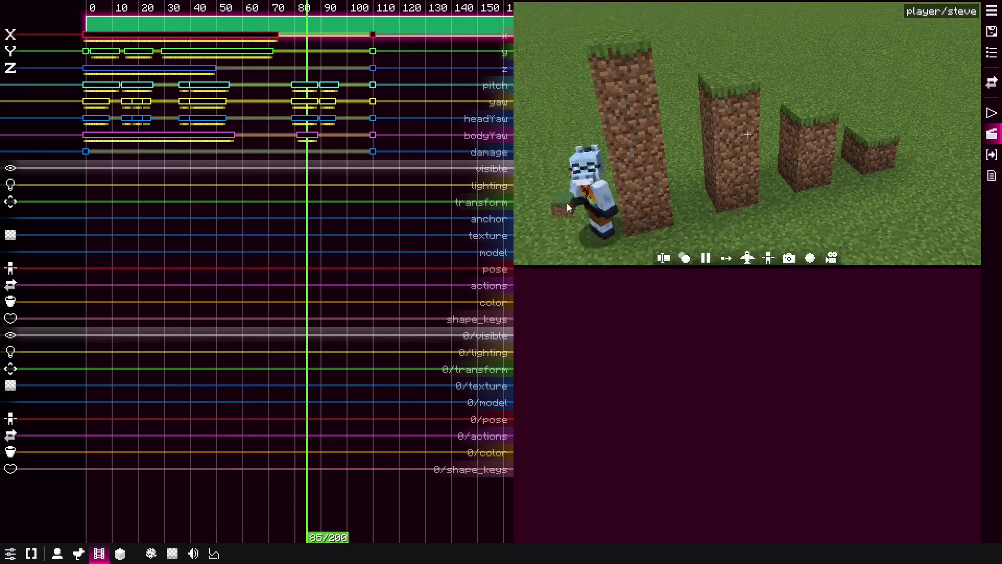
key(space)
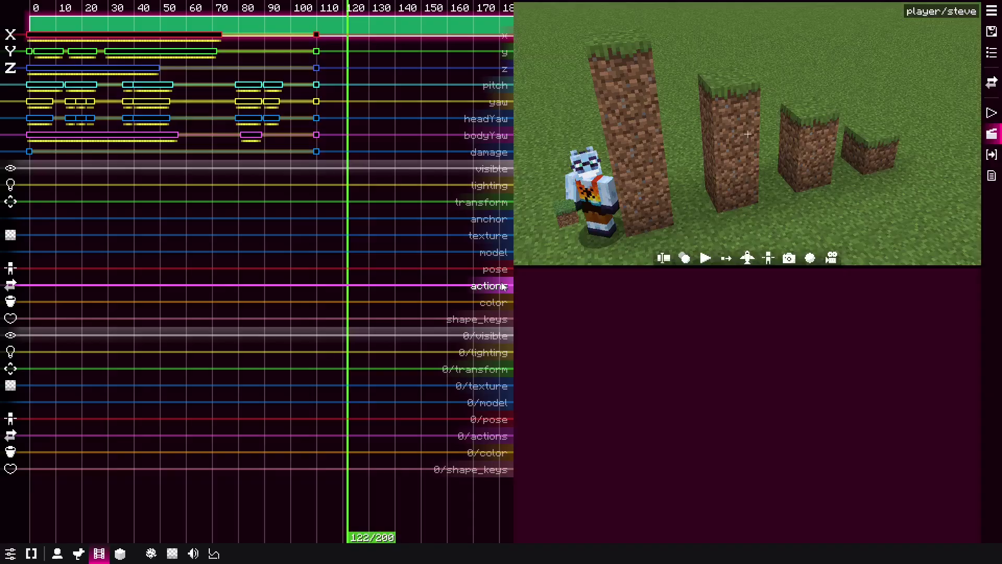
key(t)
drag(113, 202, 30, 172)
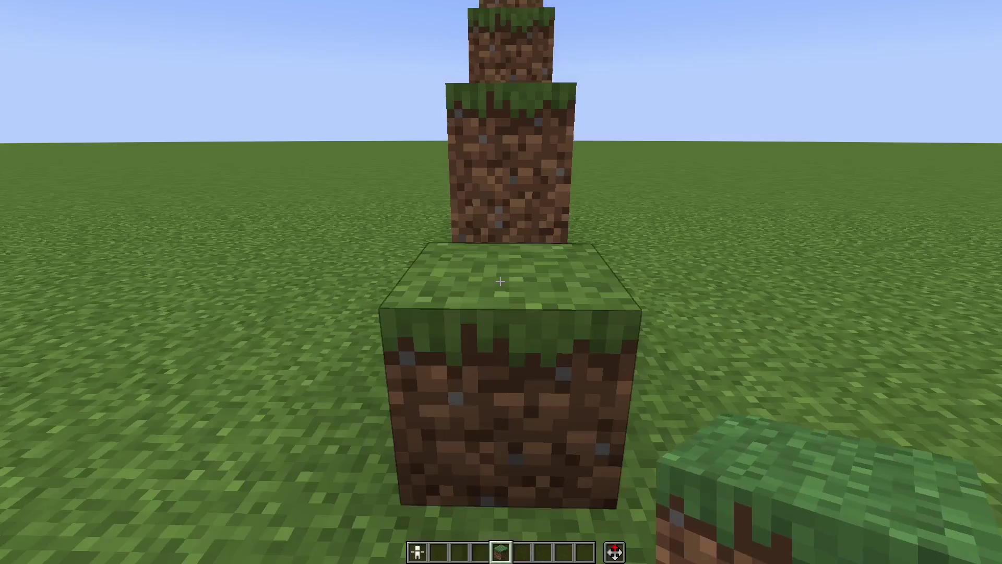
Step: Show the debug information and note the targeted ground block's coordinates 11, -61, -18 in the chat
key(F3)
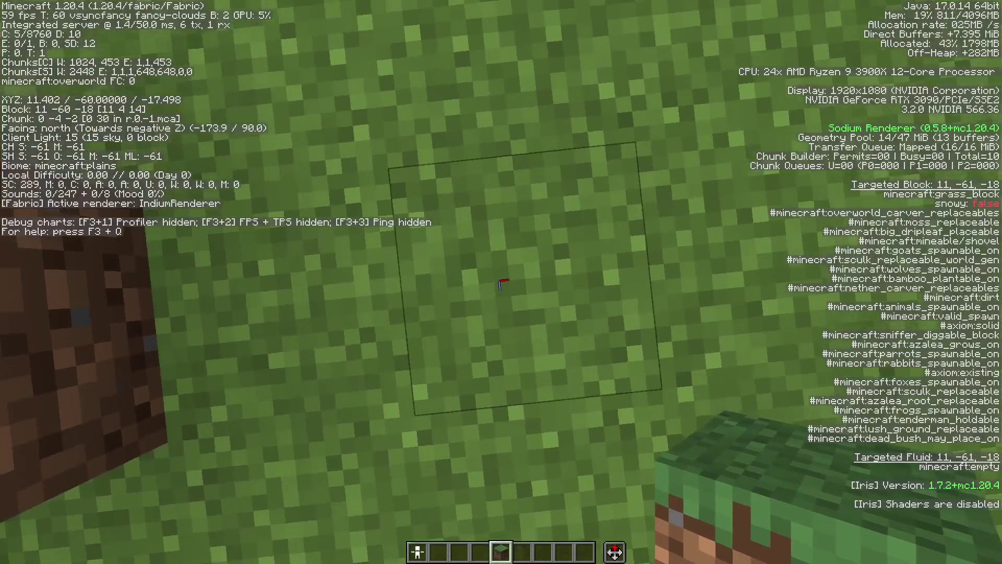
key(t)
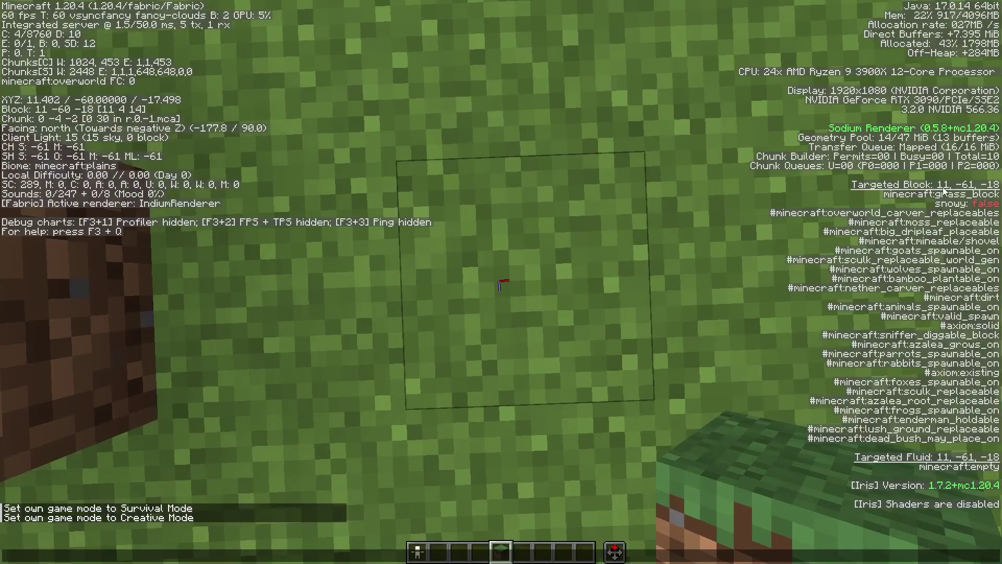
text(11.)
key(BackSpace)
key(BackSpace)
text(61, -18)
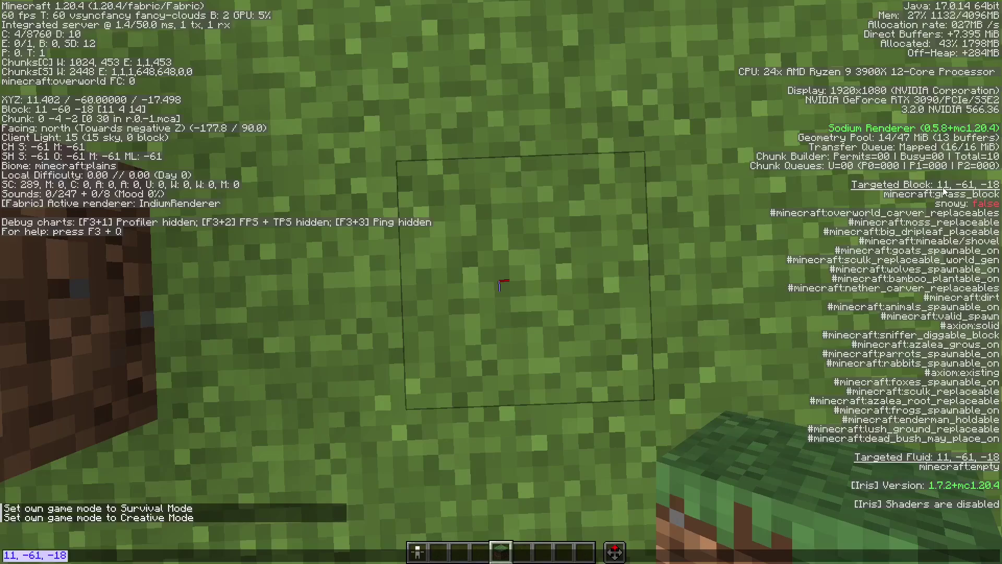
Step: Fly over to inspect the two rows of grass columns and return to the ground block at 11, -61, -18
key(w)
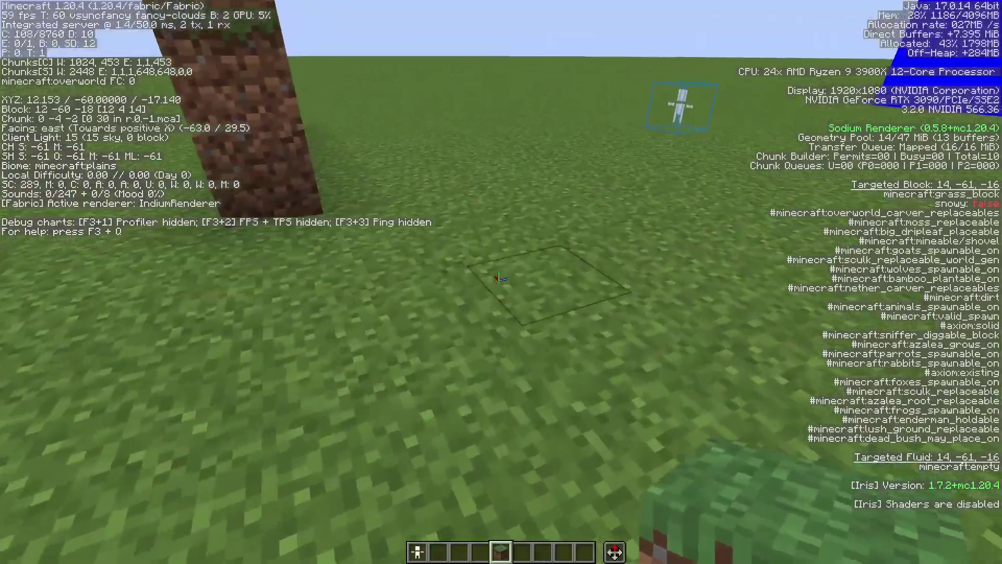
key(d)
key(space)
key(space)
key(w)
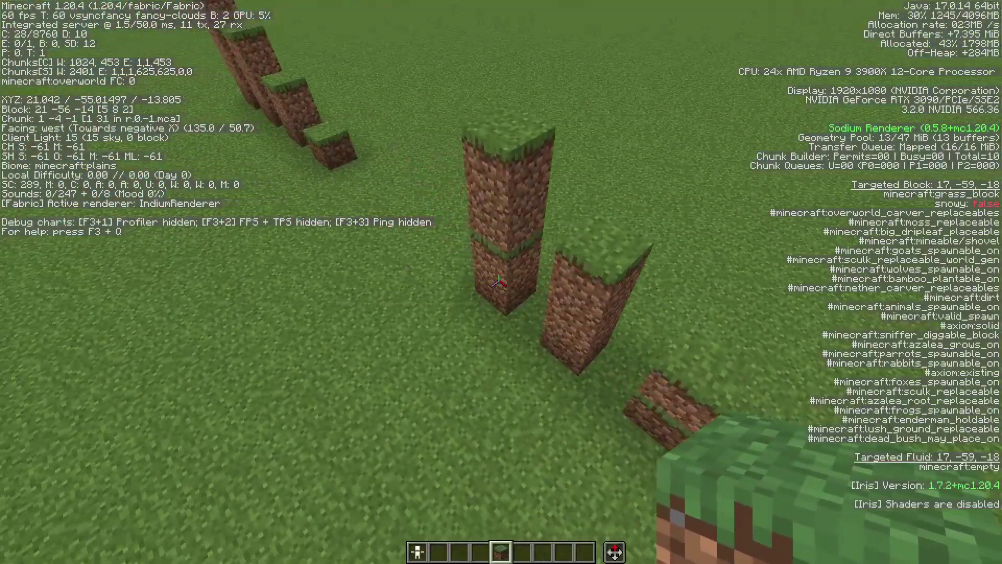
key(a)
key(shift)
key(w)
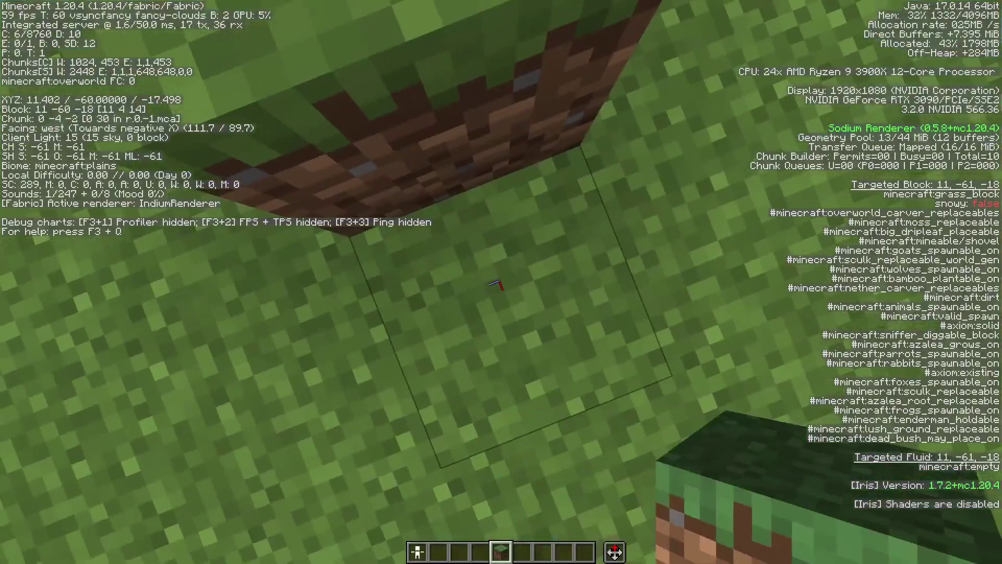
click(500, 281)
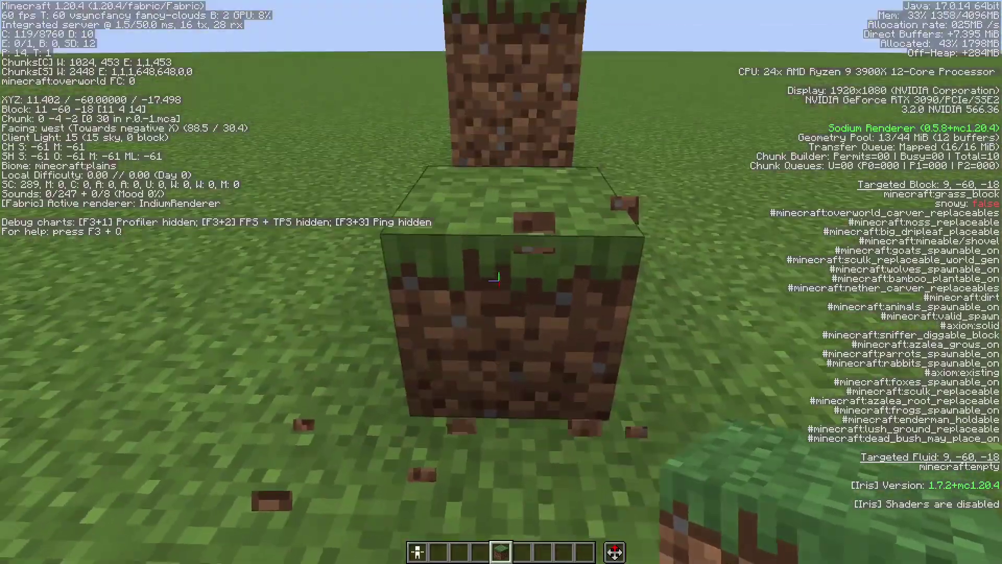
Step: Fly to the matching ground block of the other column row and write both positions in chat: 11, -61, -18 and 25, -61, -18
key(space)
key(space)
key(w)
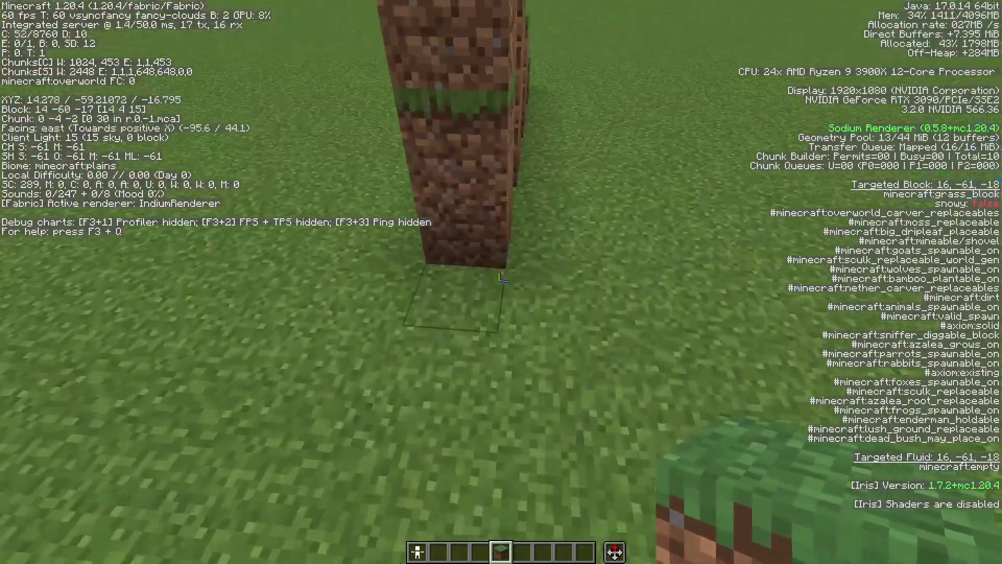
key(d)
key(w)
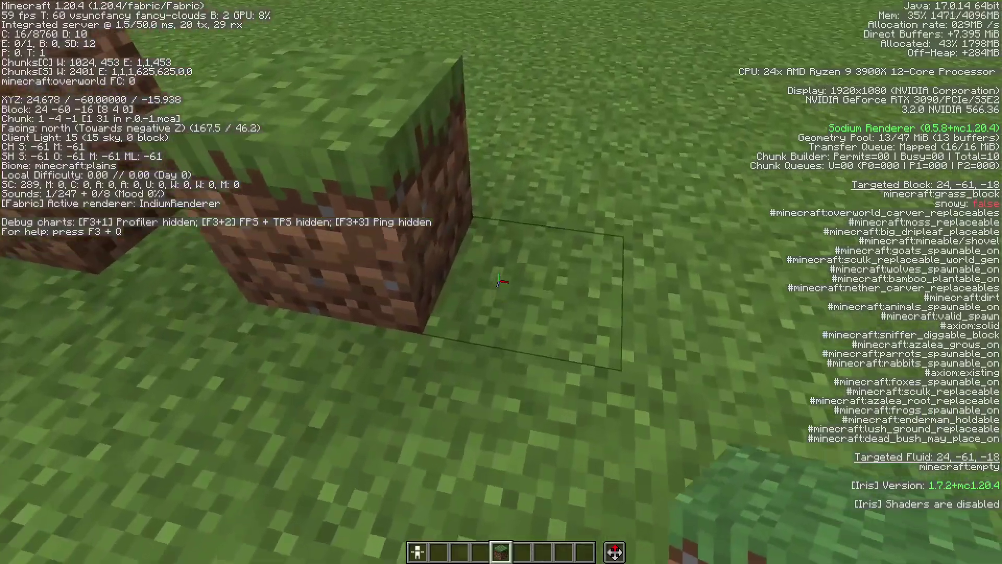
key(w)
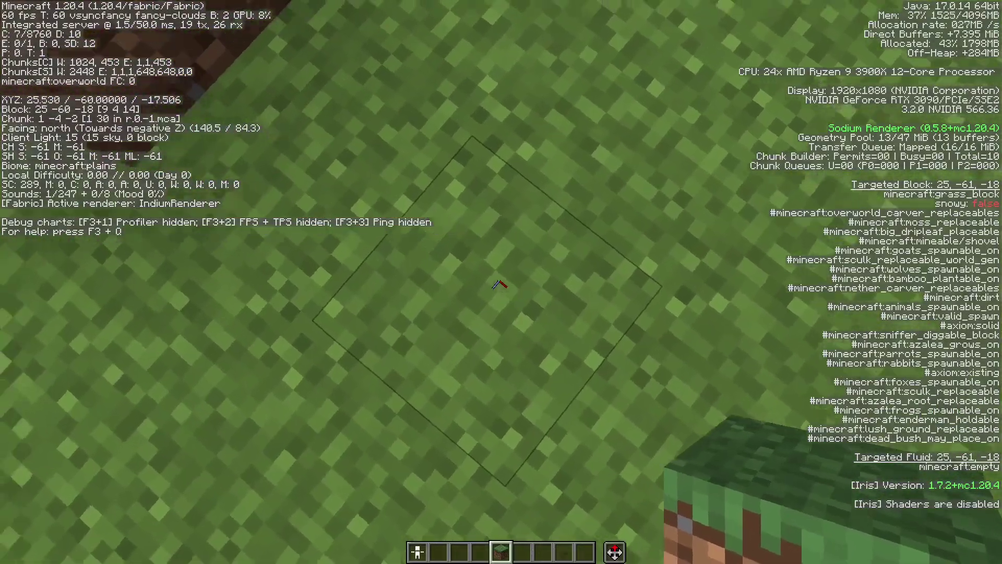
key(t)
text(11, -61, -18)
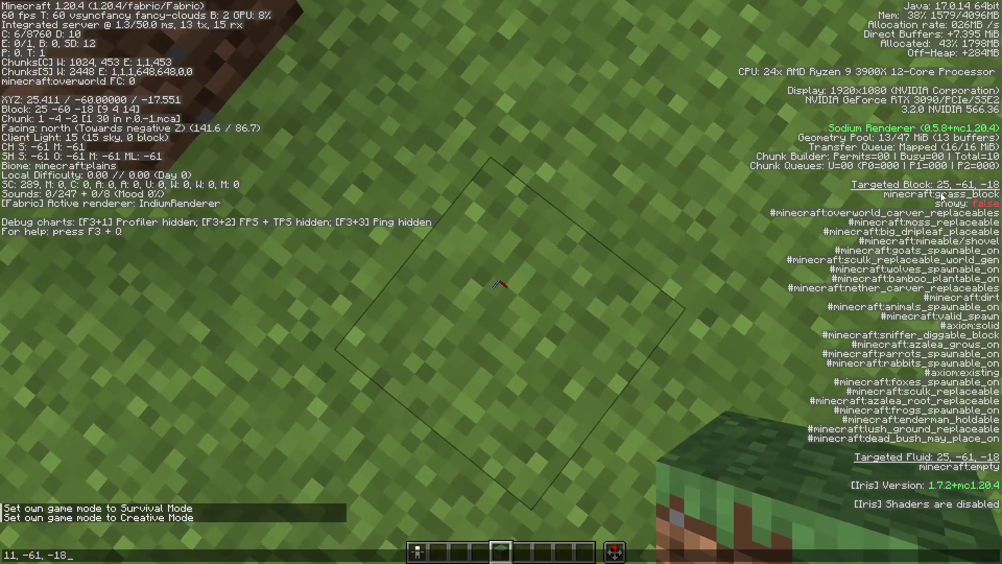
text(2)
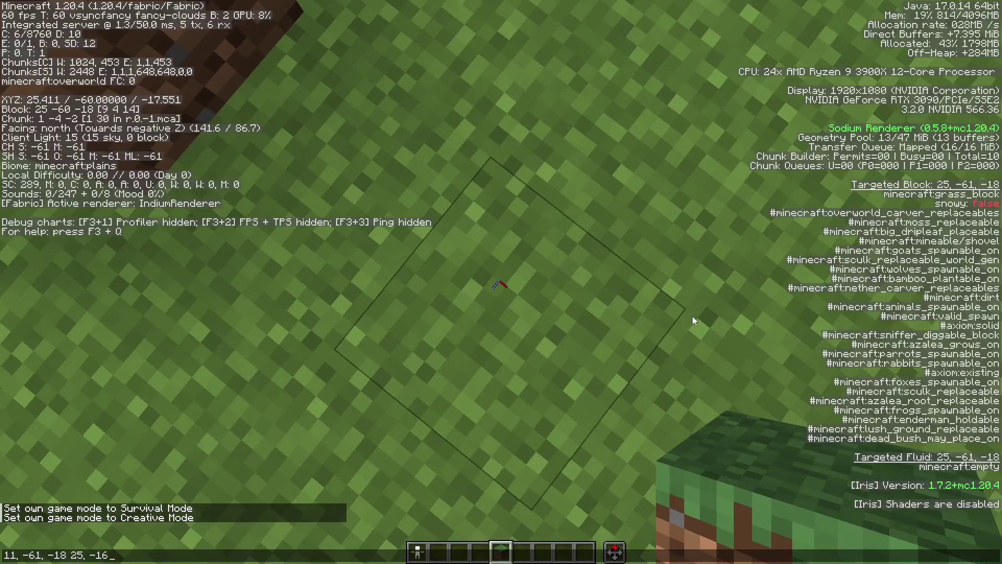
text(5, -61, -18)
Step: Replace the noted coordinates in the chat with the X offset calculation 25 - 11 = 14 and close the chat
click(99, 557)
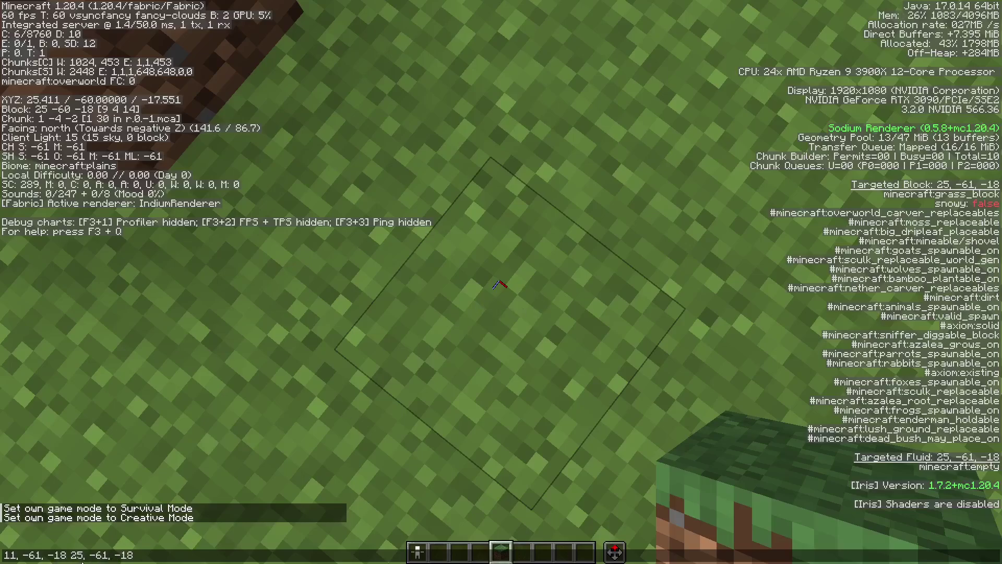
click(74, 560)
double_click(76, 556)
click(75, 557)
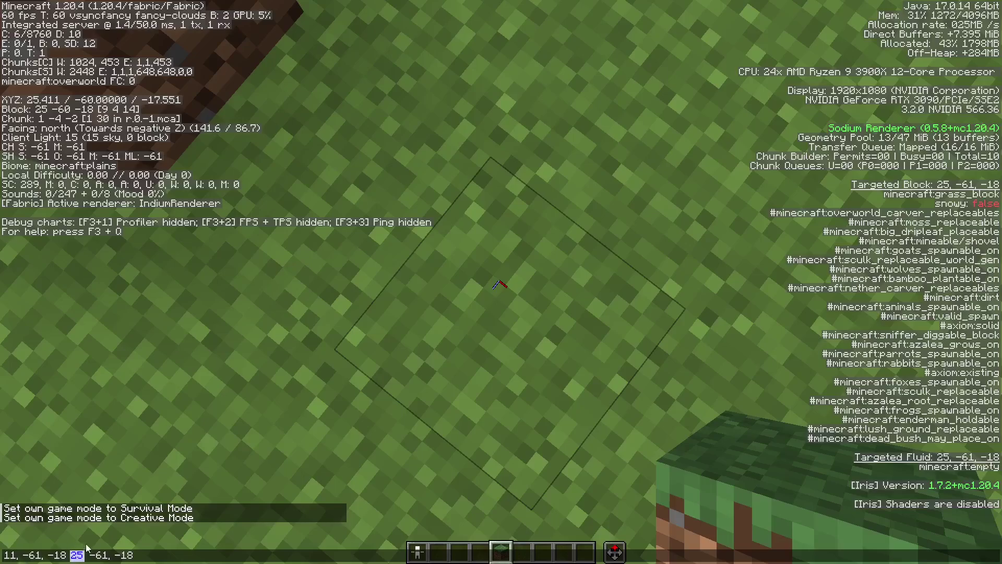
click(16, 558)
key(ctrl+a)
key(BackSpace)
text(25 -)
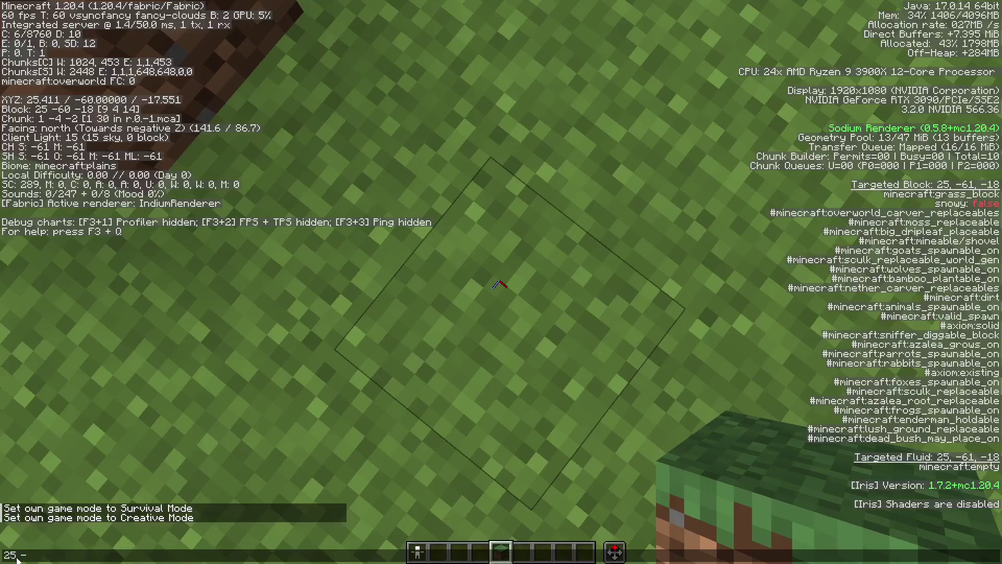
text( 11 = 14)
key(Escape)
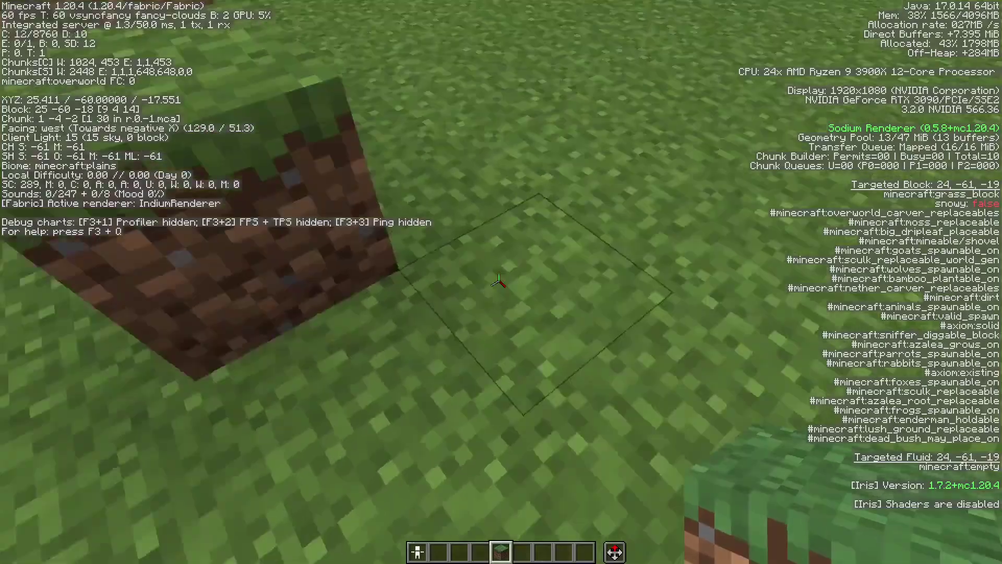
Step: Go back to the film editor and move the film by a relative X offset of 14
key(w)
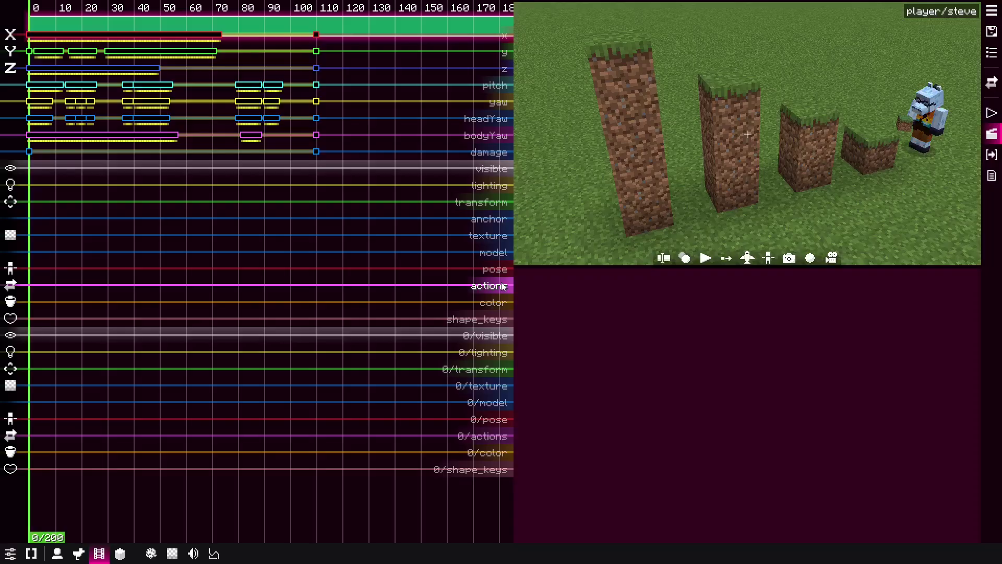
right_click(990, 15)
click(943, 27)
click(937, 25)
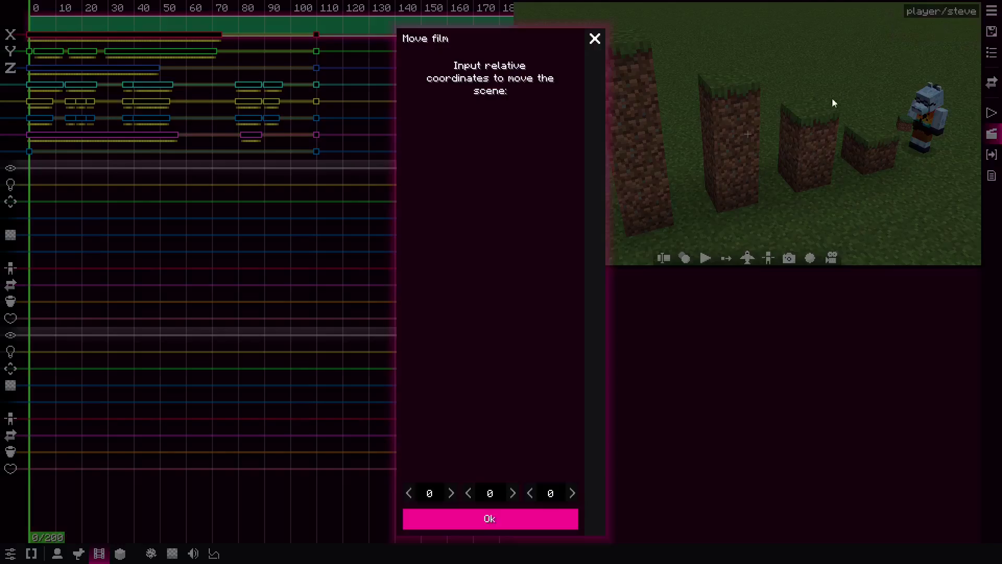
click(443, 491)
text(14)
click(525, 519)
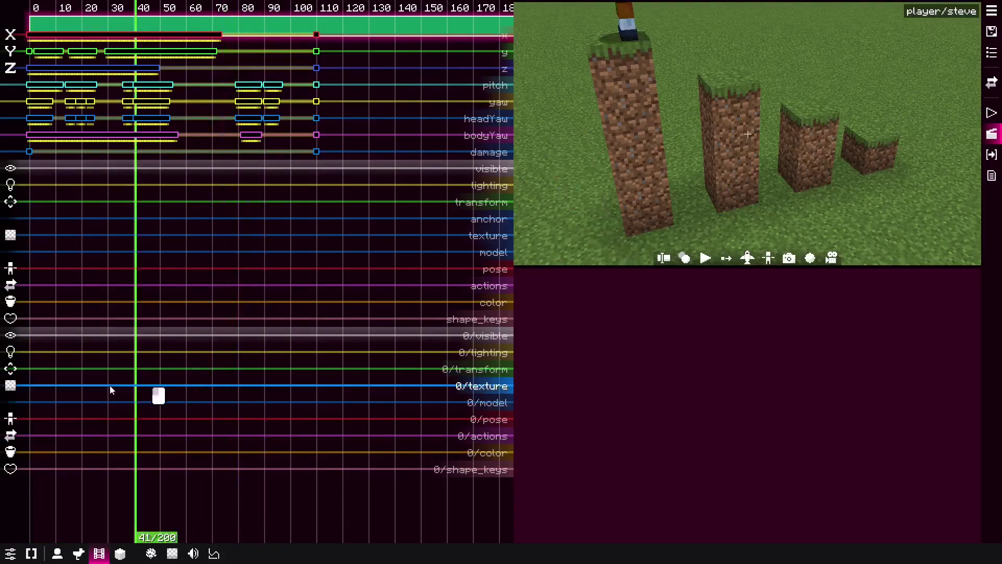
Step: Play the moved film and inspect the grass columns with the free-flight camera to check the new location
key(space)
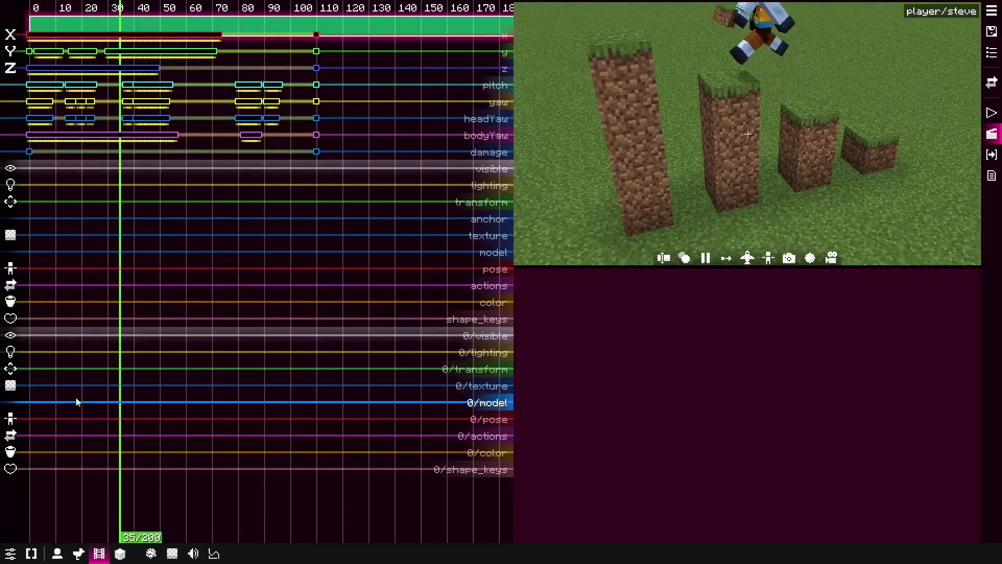
key(space)
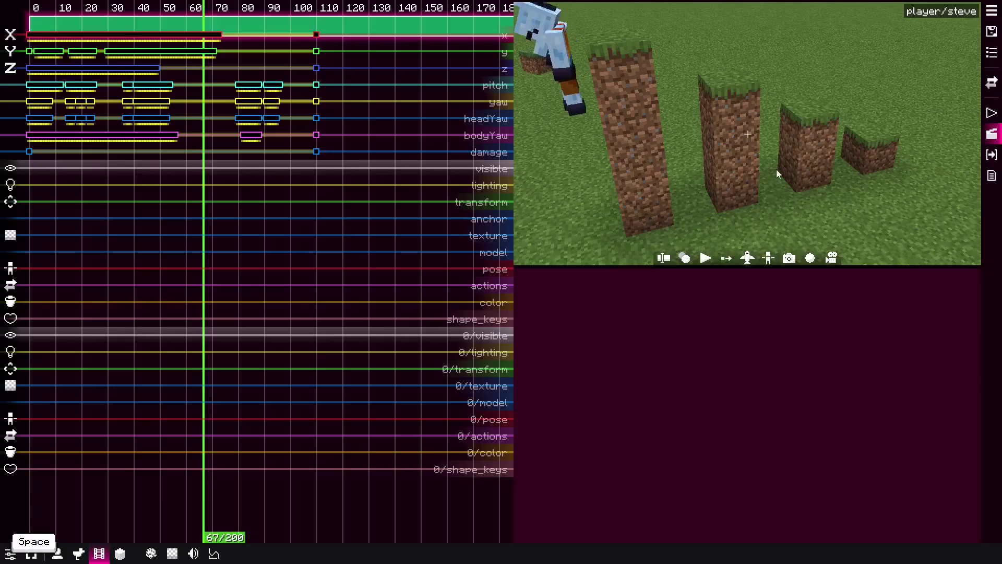
key(f)
drag(775, 169, 668, 160)
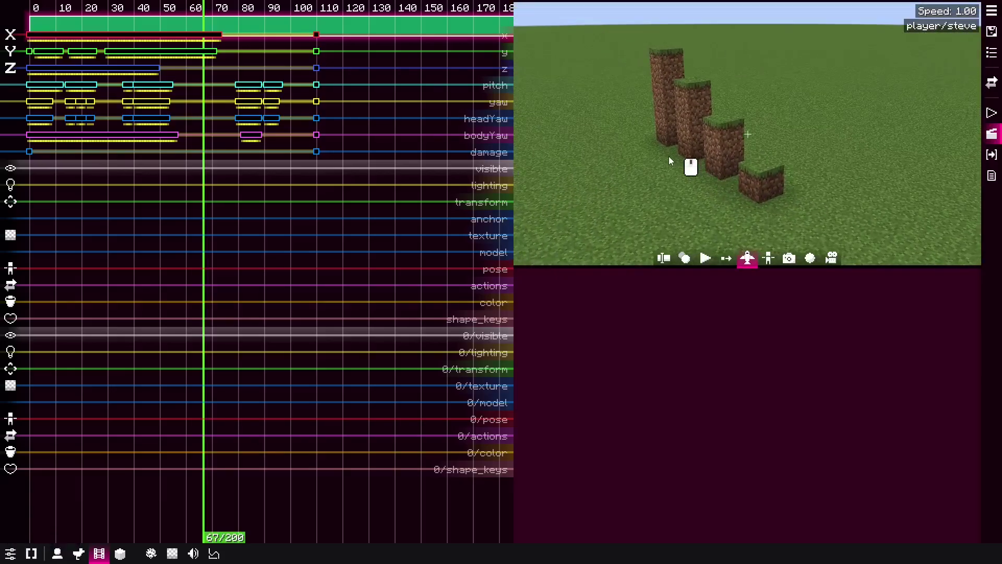
mouse_move(669, 157)
middle_down()
mouse_move(665, 122)
mouse_move(664, 138)
middle_up()
key(f)
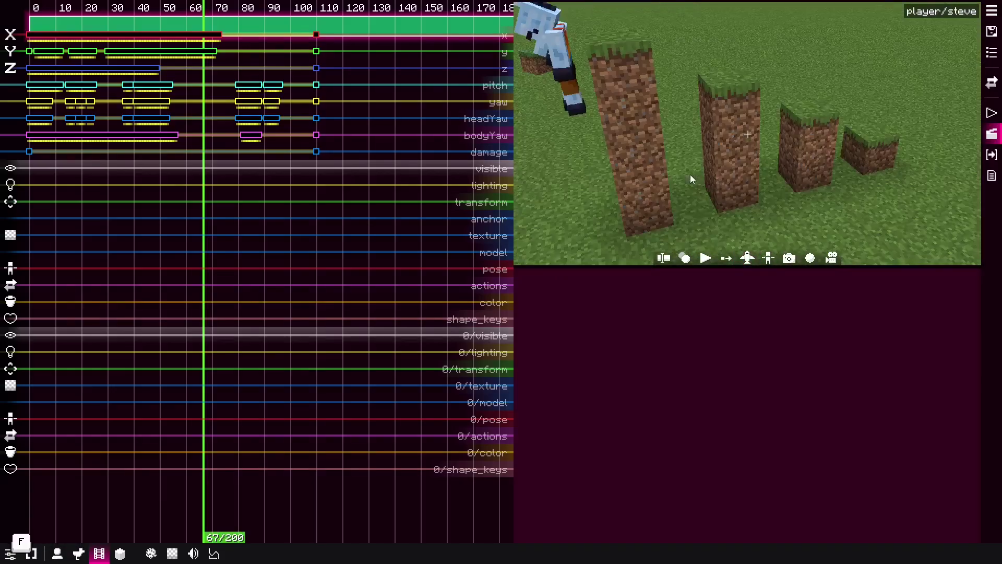
key(space)
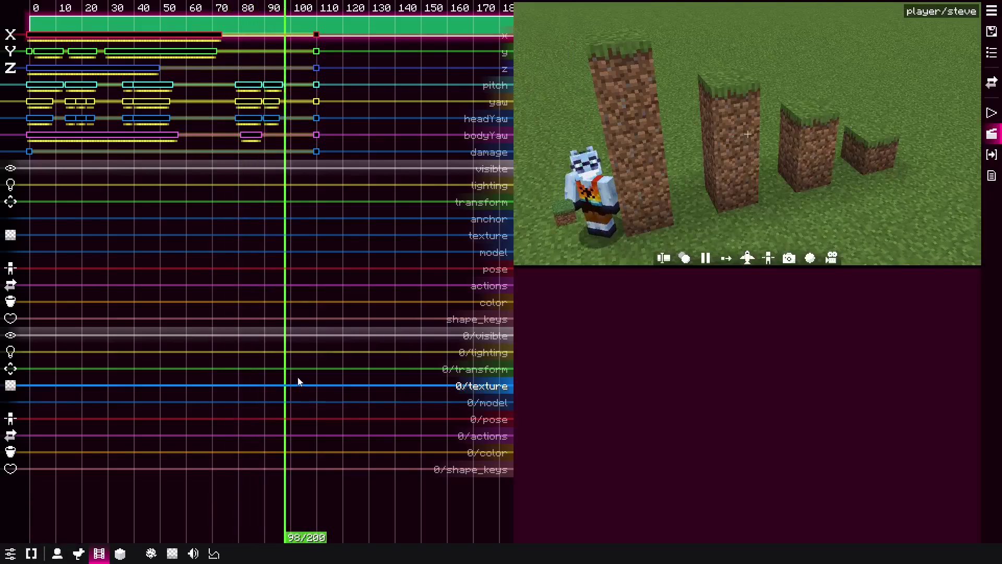
key(space)
Step: Show the Move film option again and close it without moving the film
click(991, 11)
click(594, 43)
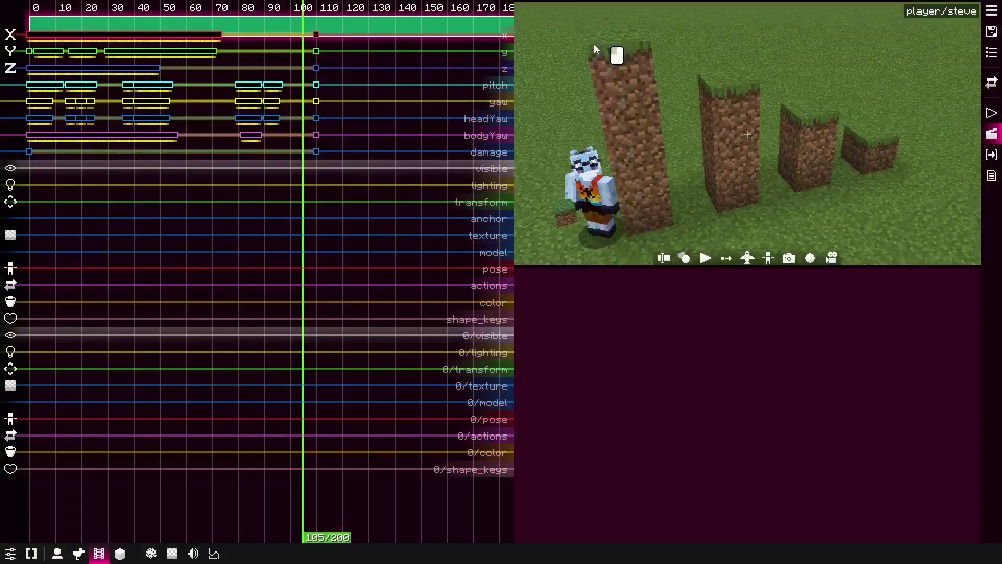
right_click(990, 10)
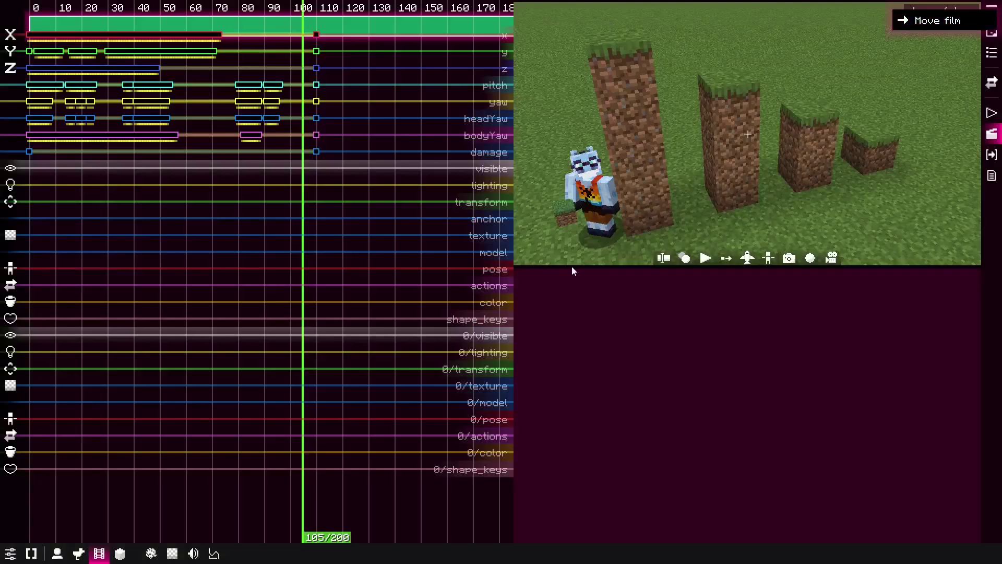
click(304, 298)
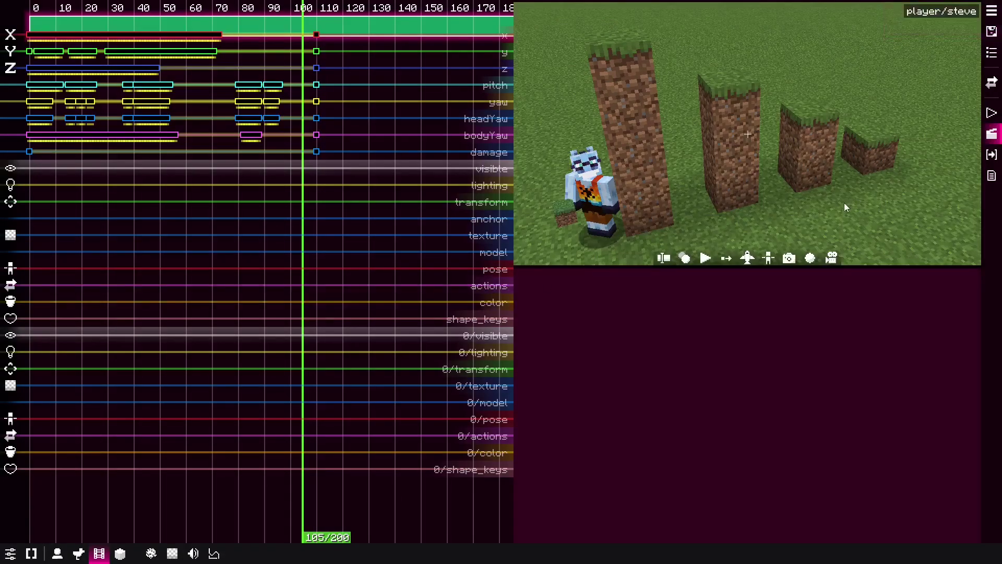
Step: Return the film to tick 0 and examine the actor's moved keyframes, ending on the X track's keyframe at tick 26
drag(304, 292, 12, 293)
middle_drag(153, 269, 219, 268)
shift+drag(446, 243, 472, 227)
shift+click(138, 180)
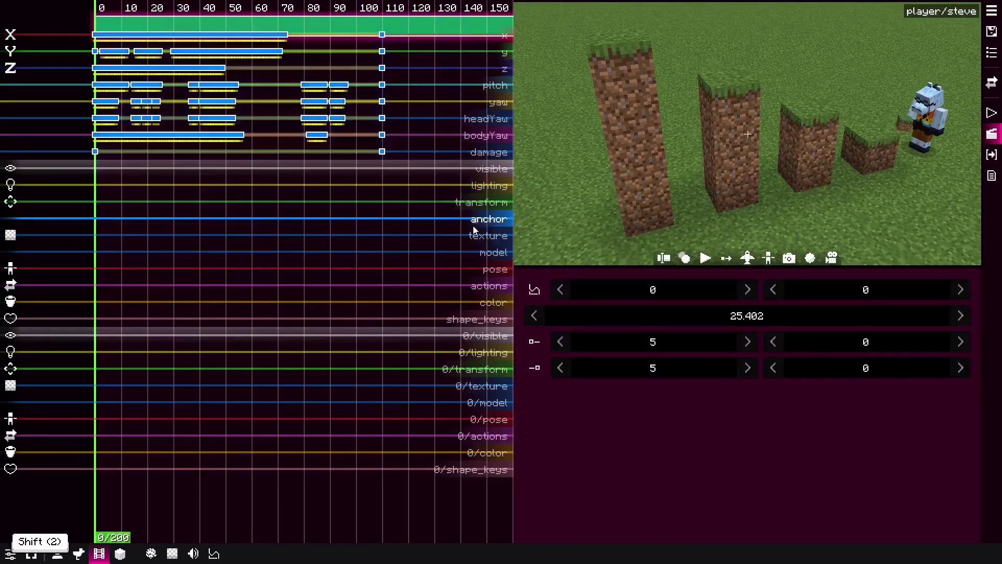
click(410, 260)
click(162, 36)
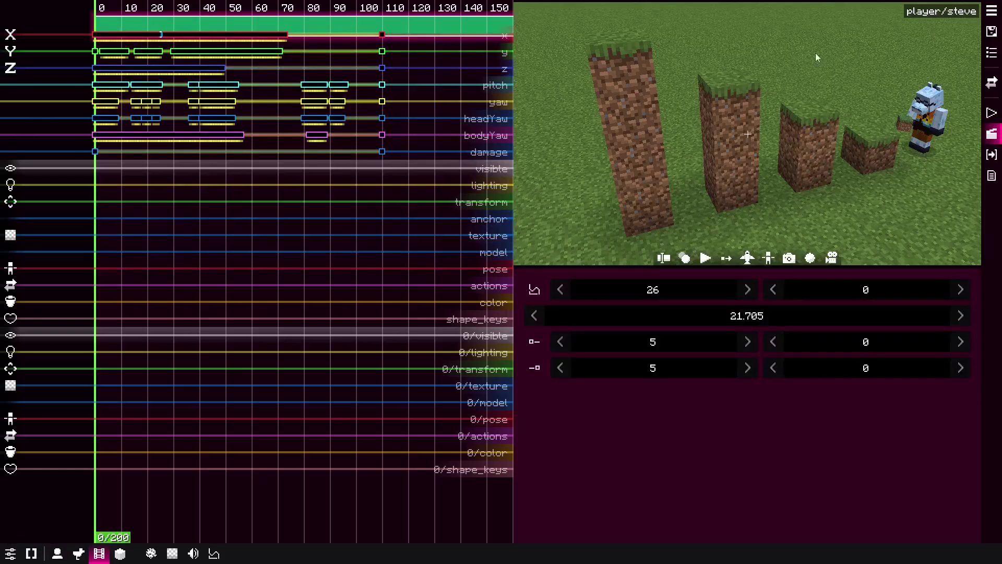
Step: Switch to the camera clips, select the 200-tick clip on layer 14, and examine its position offset
click(992, 113)
click(145, 231)
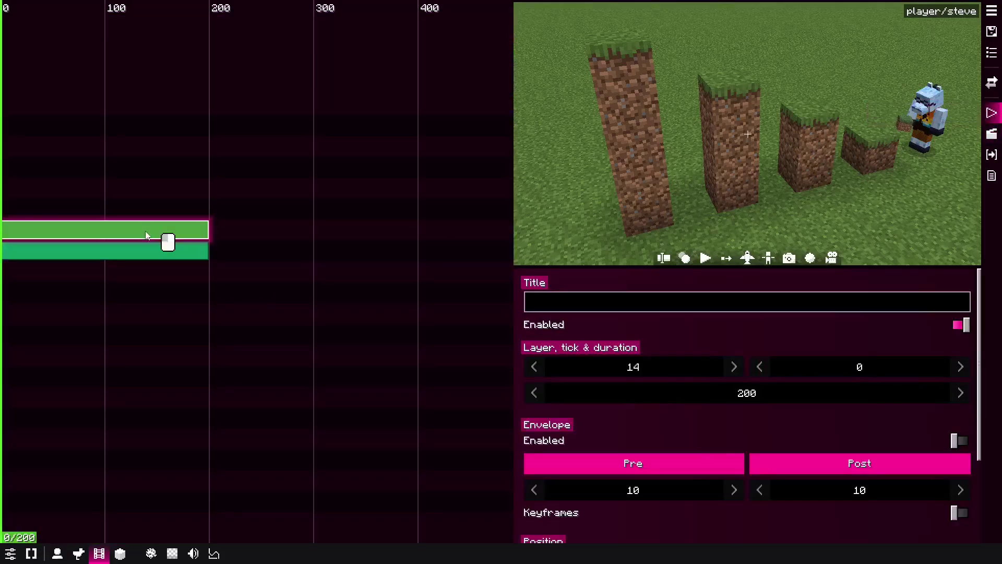
scroll(772, 435, down, 3)
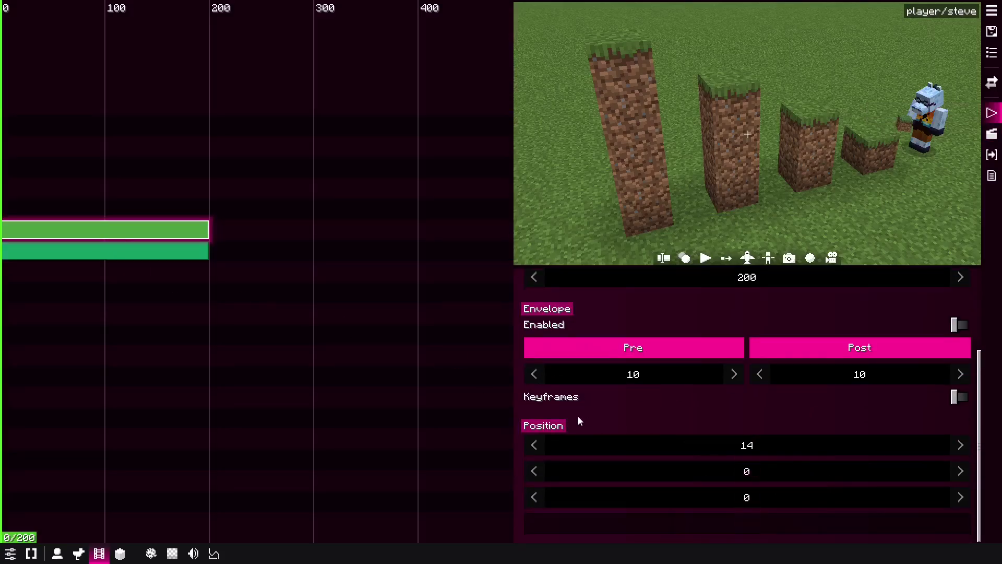
Step: Move the 200-tick camera clip from layer 14 to layer 17
click(114, 255)
click(115, 238)
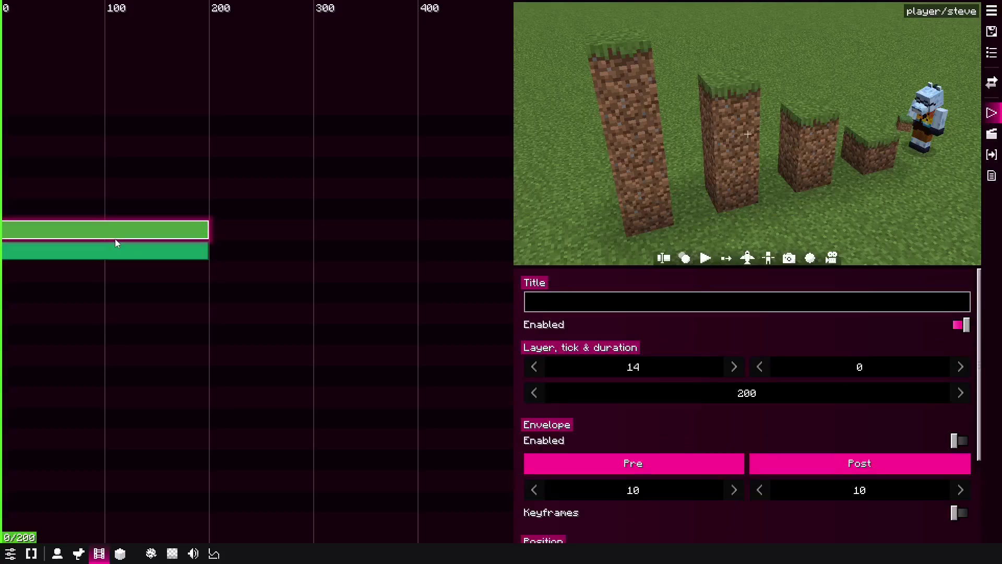
drag(115, 238, 113, 176)
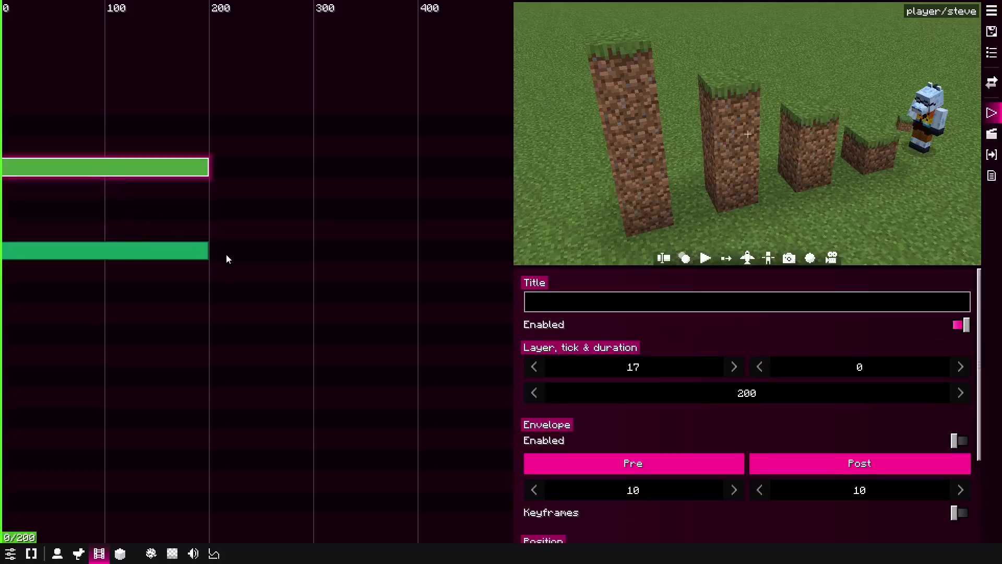
Step: Try deleting the camera clip on layer 17, undo the deletion, and save the film
key(Delete)
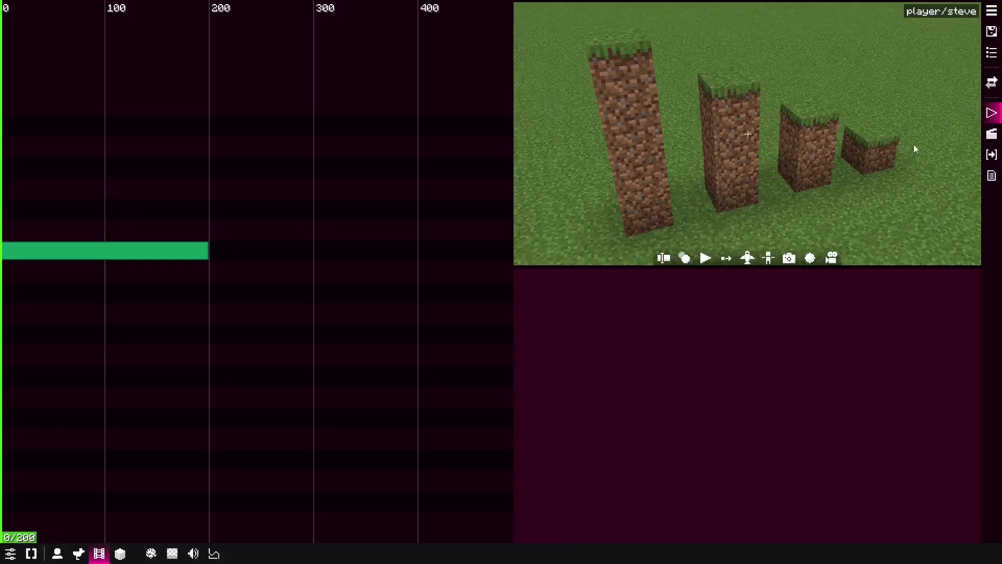
key(ctrl+z)
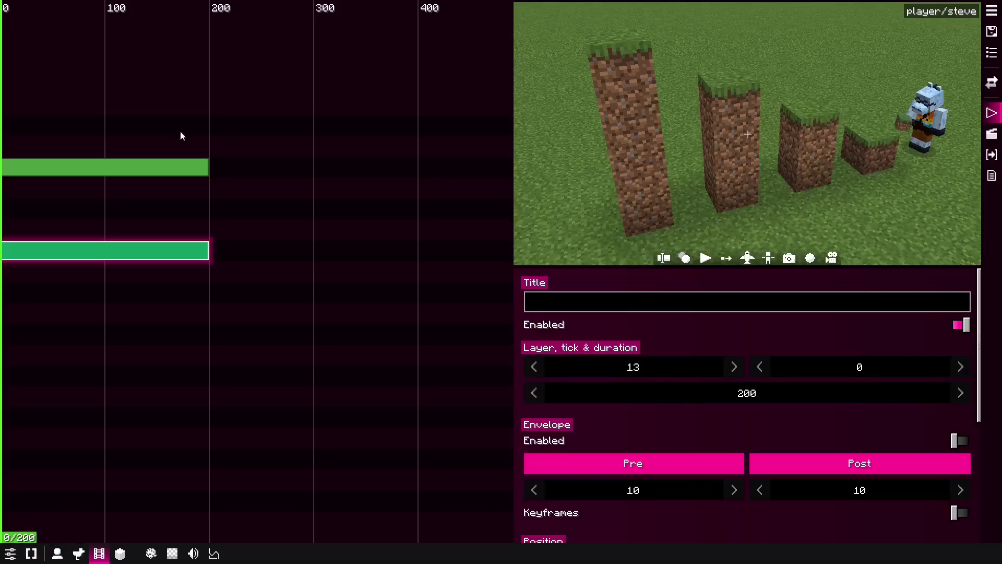
click(125, 170)
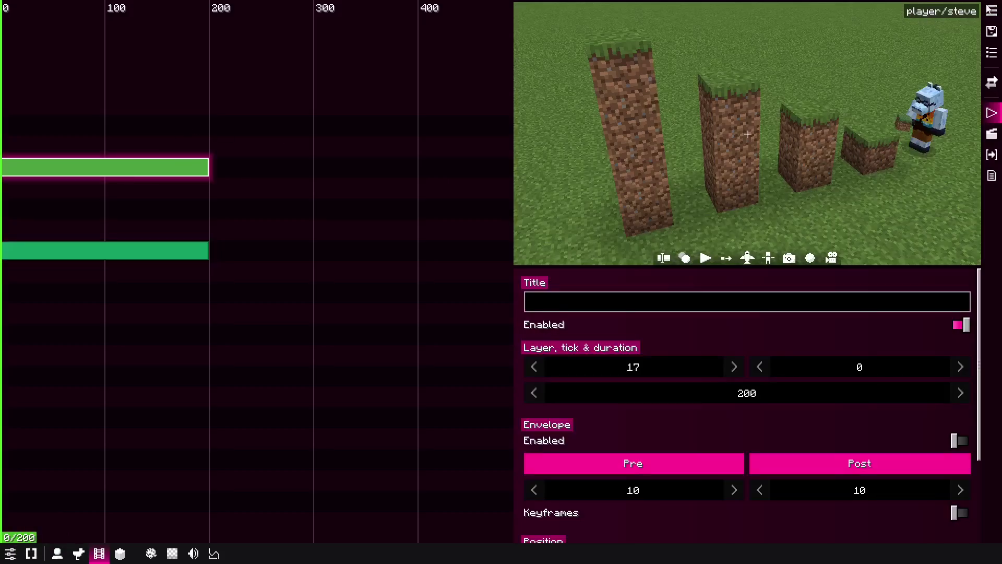
click(990, 27)
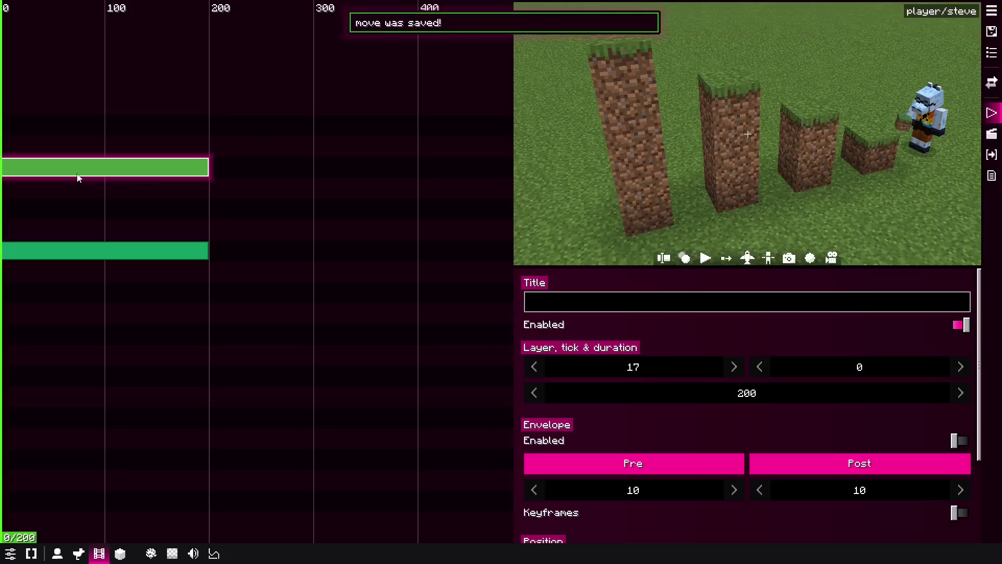
Step: Undo the recent film edits, including the added position clip, and return to the camera clips
key(ctrl+z)
key(ctrl+z)
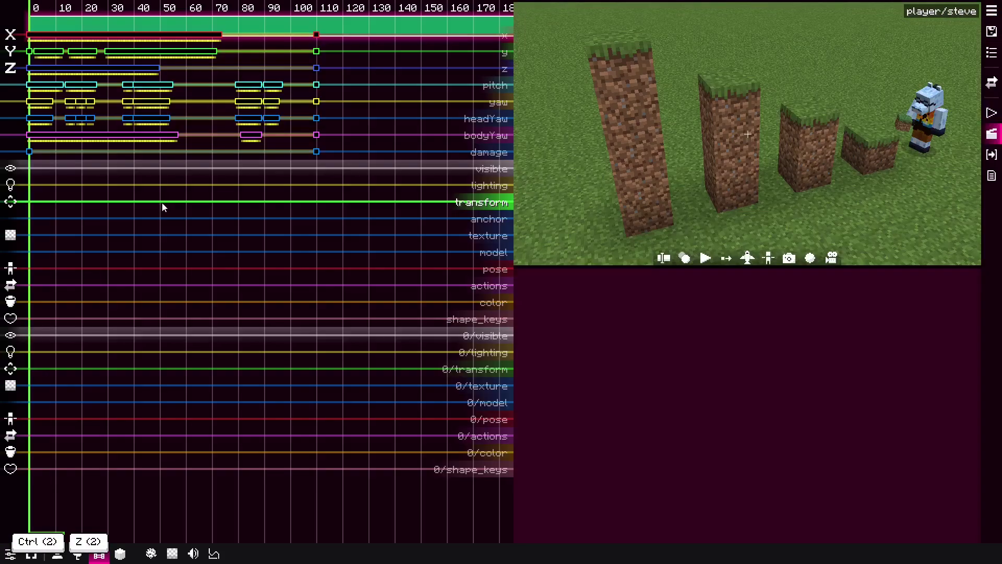
click(991, 113)
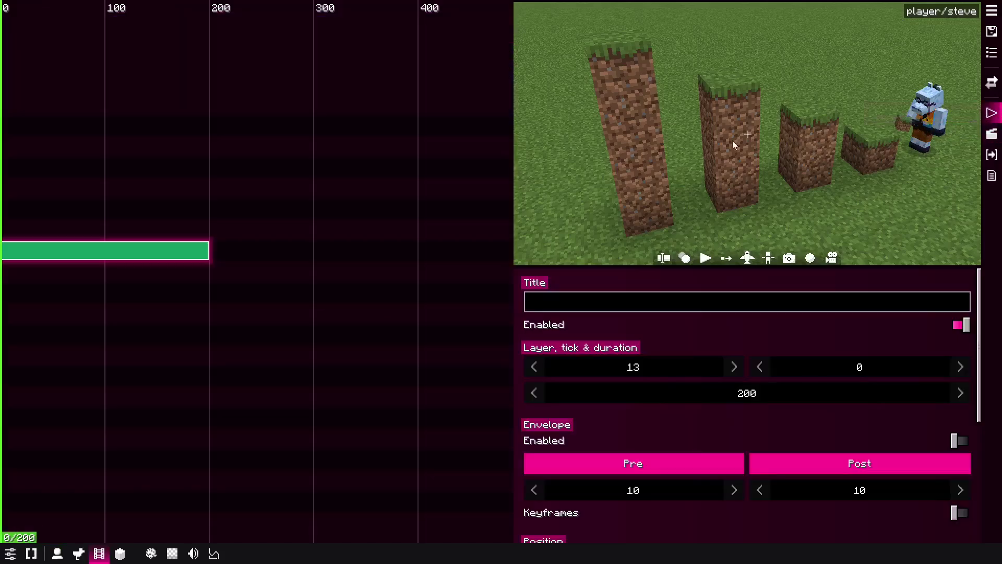
key(ctrl+z)
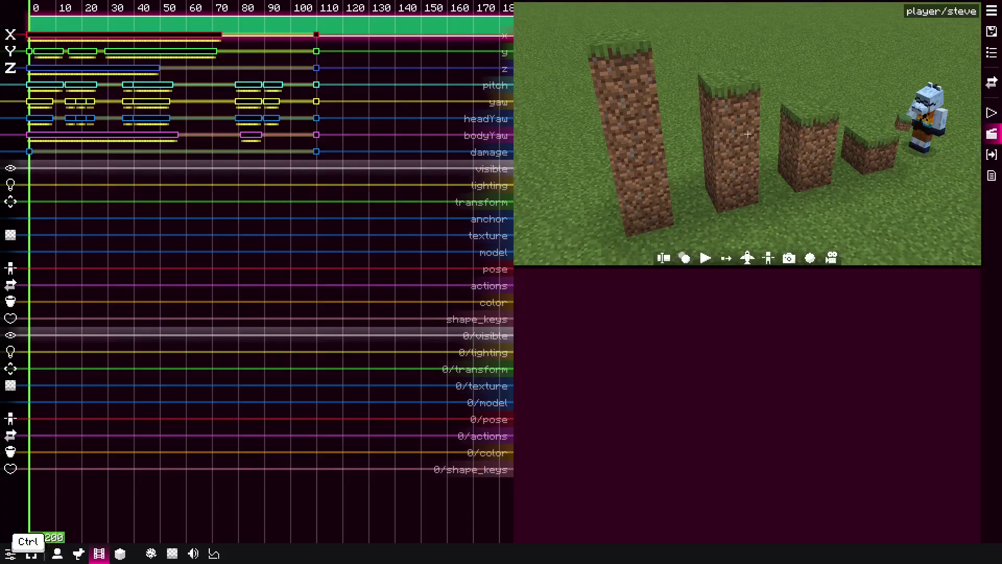
click(991, 113)
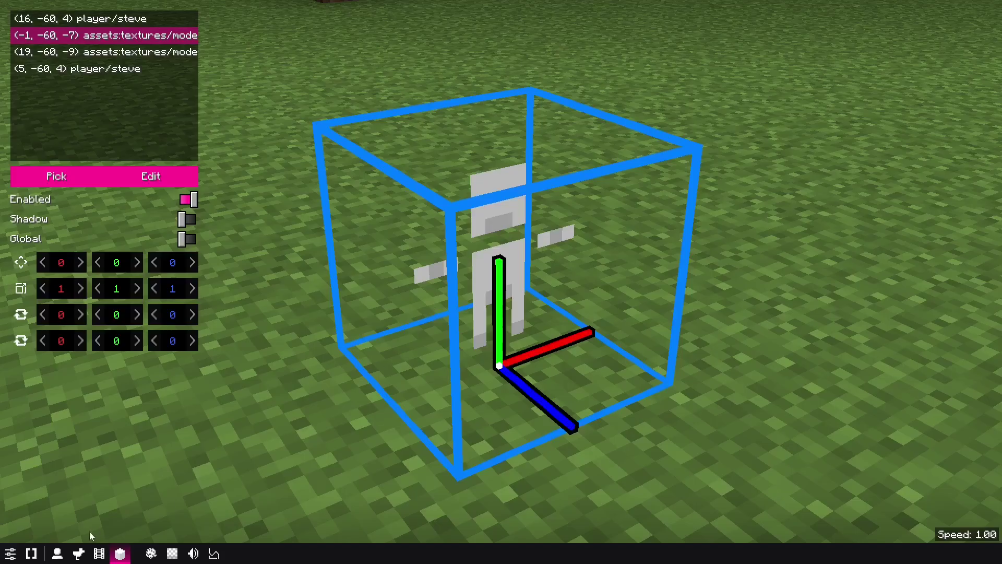
Step: Enable Click sounds in the BBS settings and close the settings
click(10, 553)
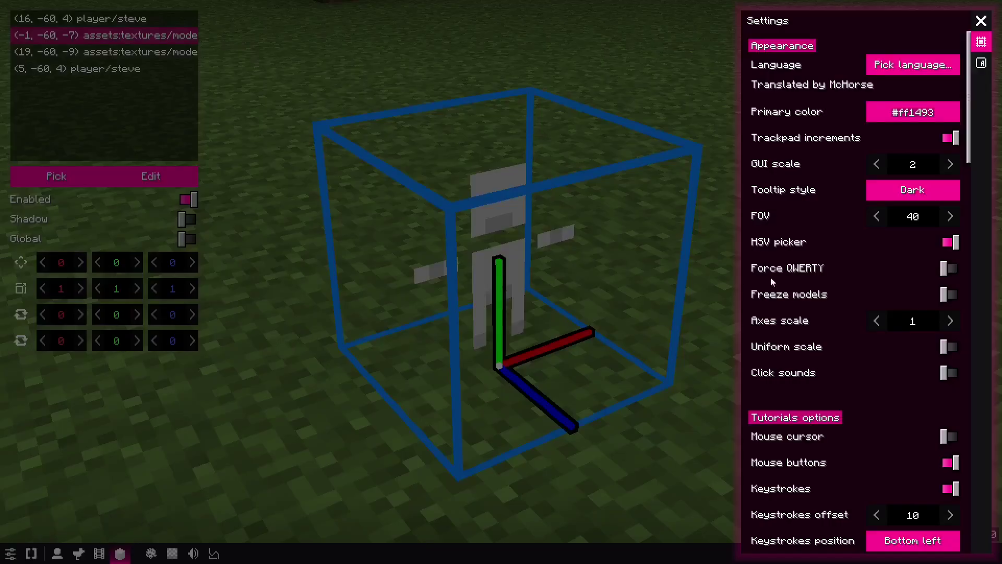
click(857, 373)
click(487, 384)
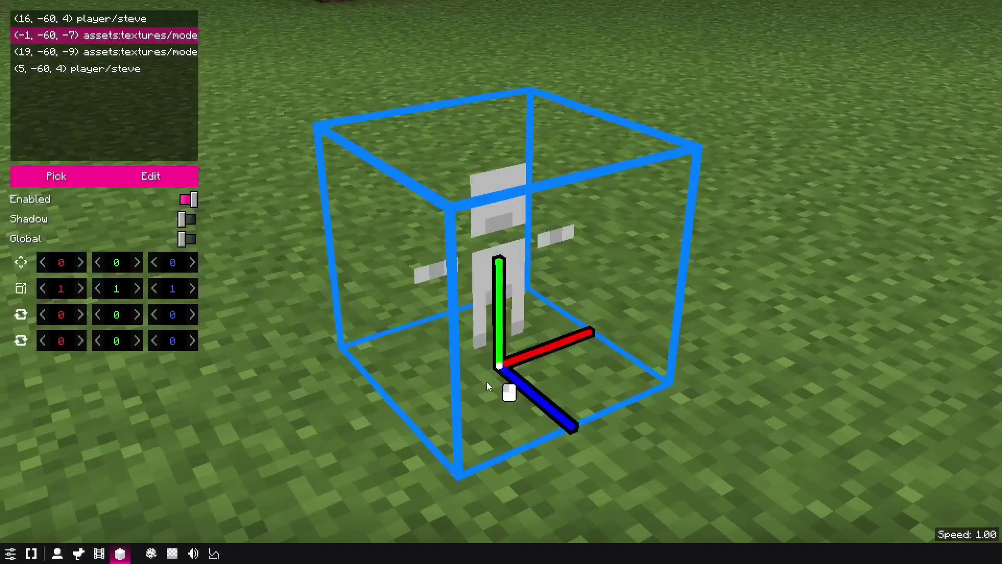
Step: Open and close the settings several times to hear the custom click sounds
click(11, 553)
click(241, 435)
click(10, 553)
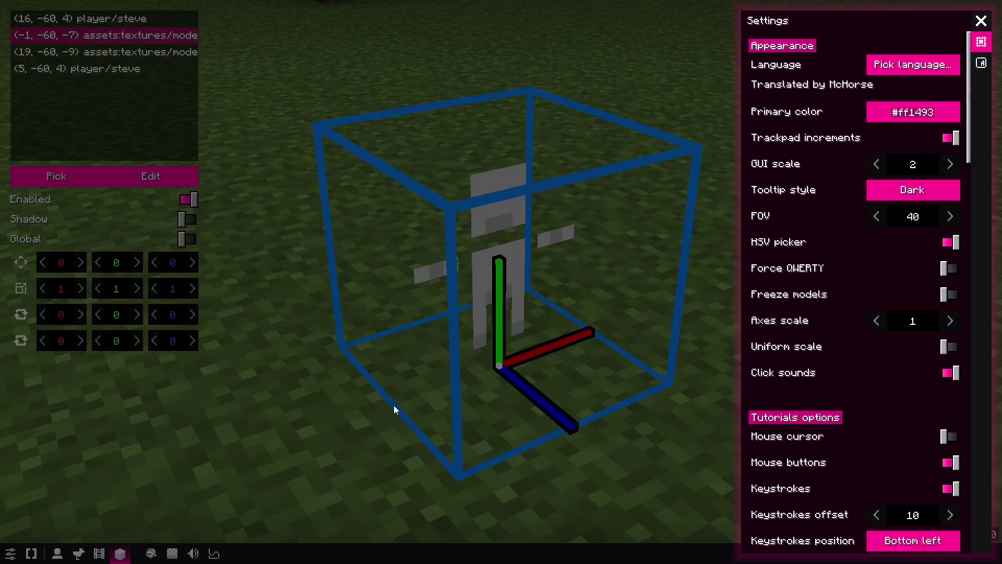
click(431, 404)
click(10, 553)
mouse_move(833, 264)
click(371, 148)
Step: Enable the Uniform scale option in the settings and close them
click(11, 553)
mouse_move(778, 378)
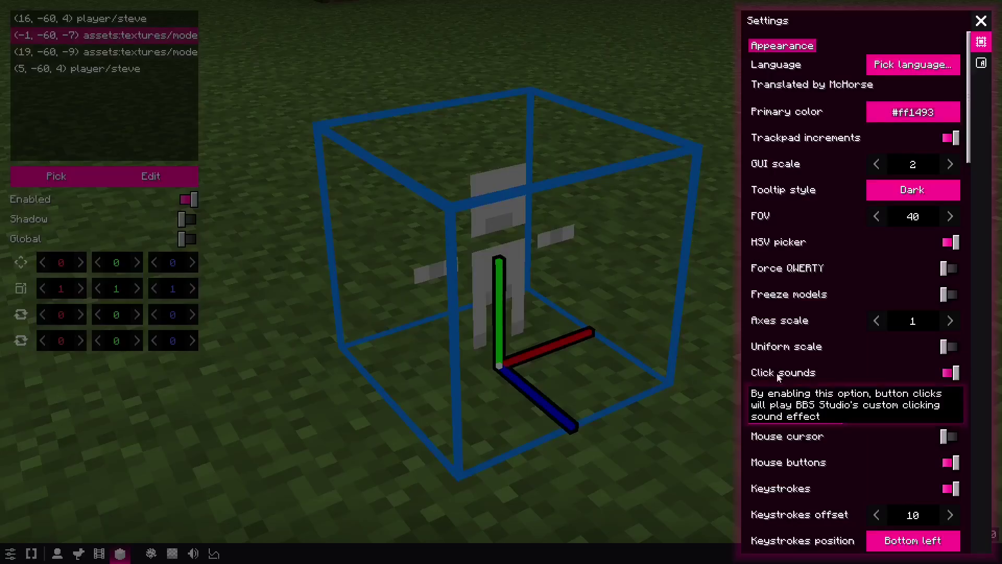
click(782, 348)
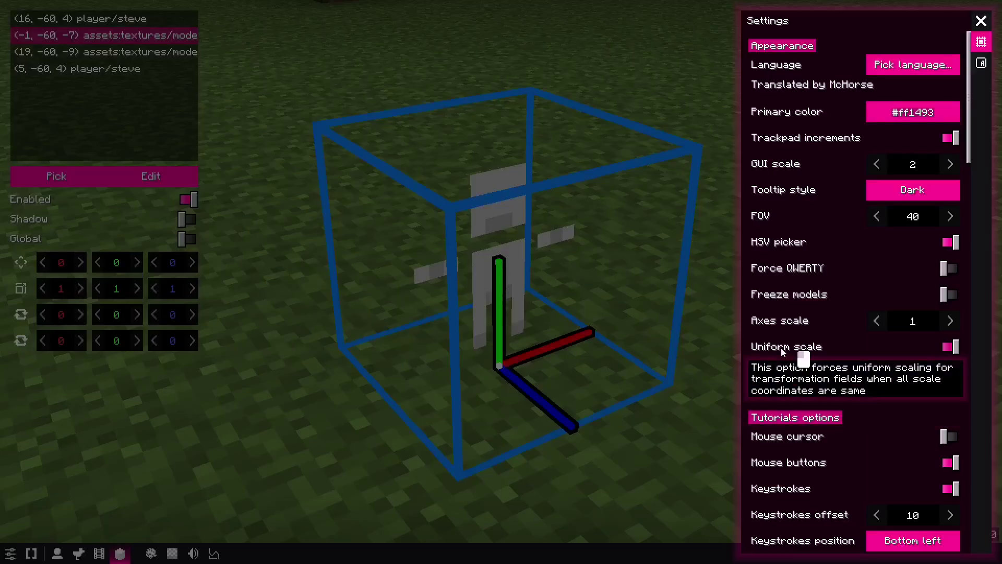
click(574, 397)
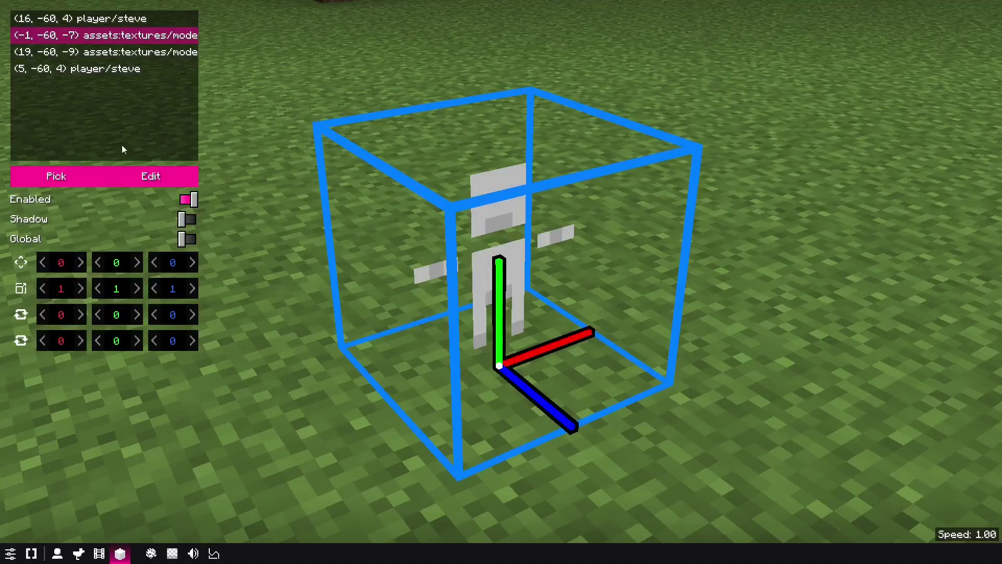
Step: Select the model block at (-1, -60, -7) and scale it uniformly to 3.3
click(107, 53)
click(107, 35)
click(108, 50)
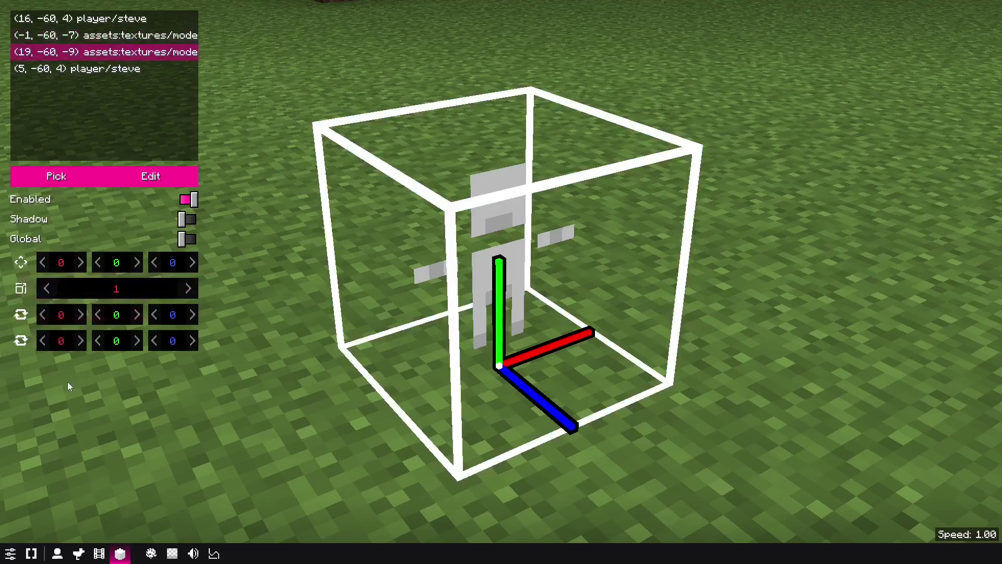
mouse_move(110, 292)
alt+mouse_down()
mouse_move(141, 292)
mouse_move(111, 292)
alt+mouse_up()
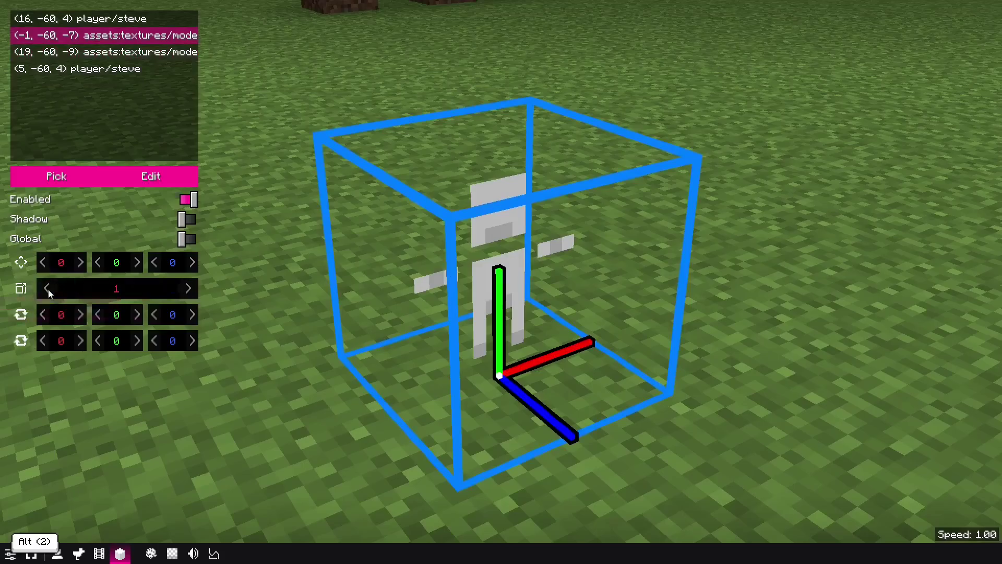
alt+drag(115, 286, 399, 310)
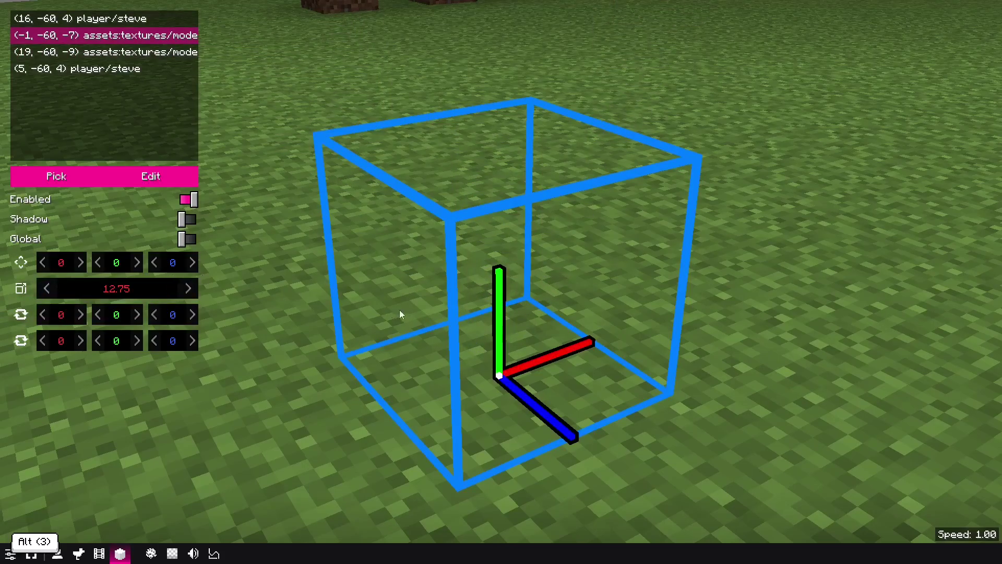
key(s)
alt+drag(149, 291, 935, 282)
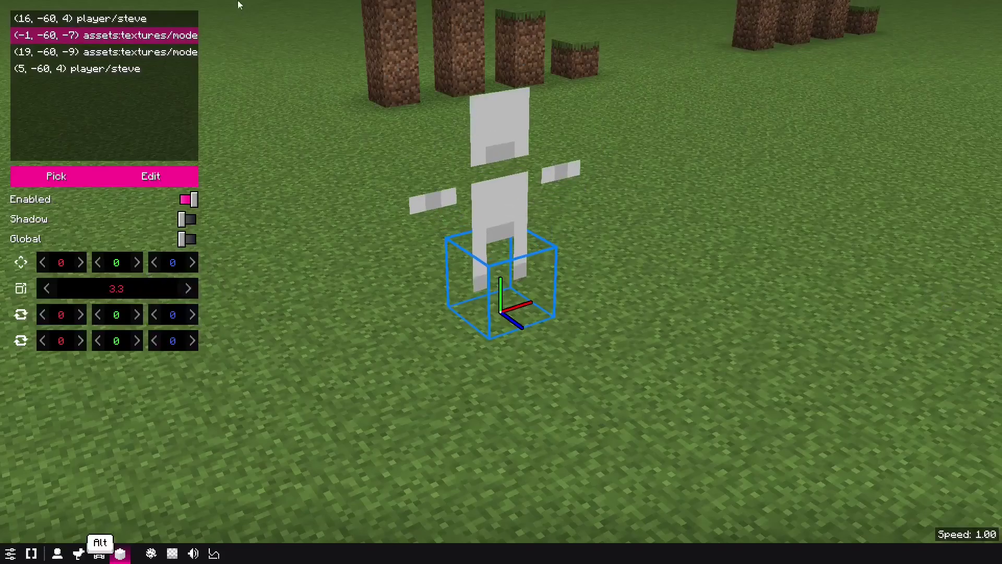
Step: Split the model block's uniform scale into separate X, Y and Z values
click(20, 291)
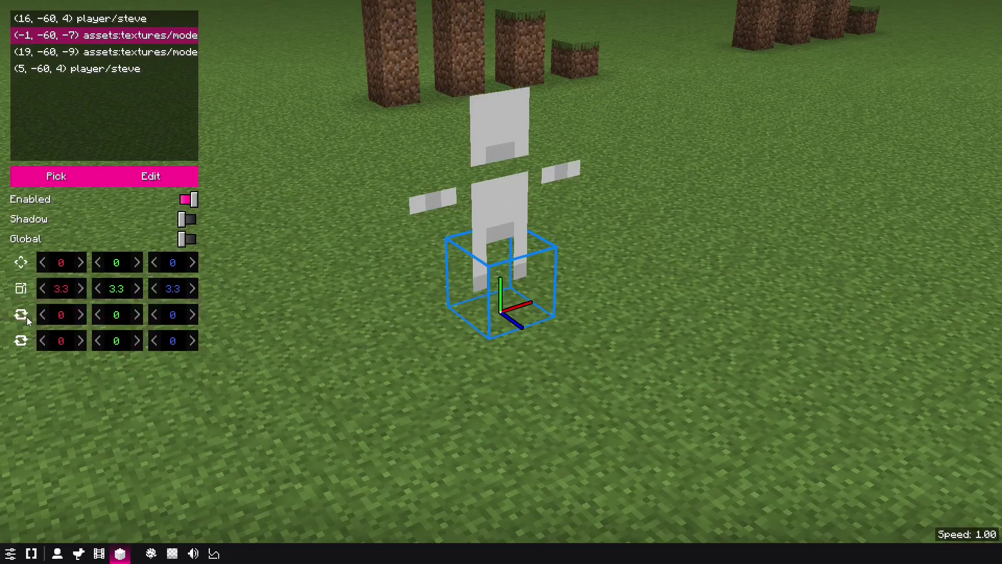
mouse_move(111, 290)
alt+mouse_down()
mouse_move(140, 287)
mouse_move(109, 289)
alt+mouse_up()
click(145, 70)
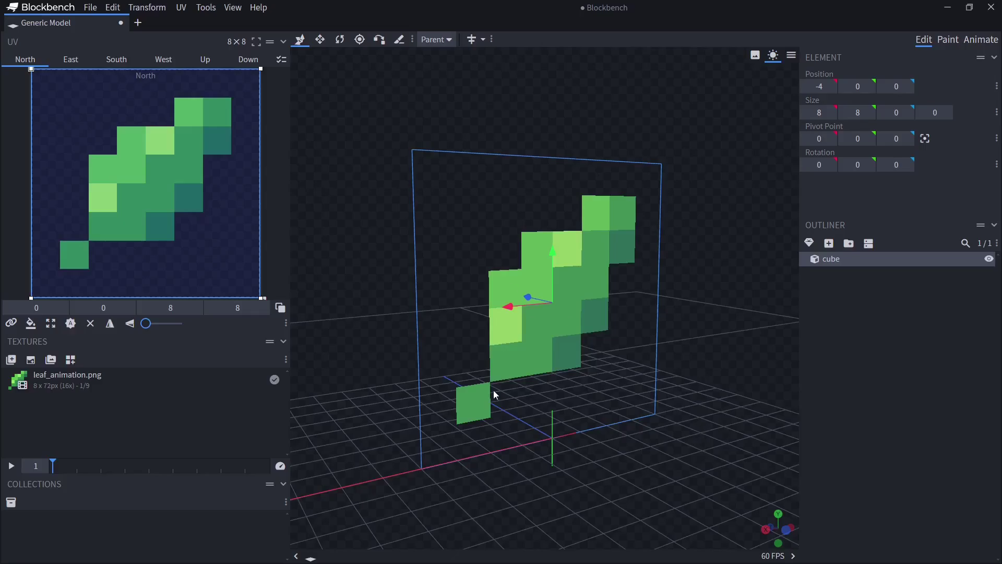
Step: Play the animated leaf_animation.png texture in Blockbench and pause it at frame 3
right_click(50, 383)
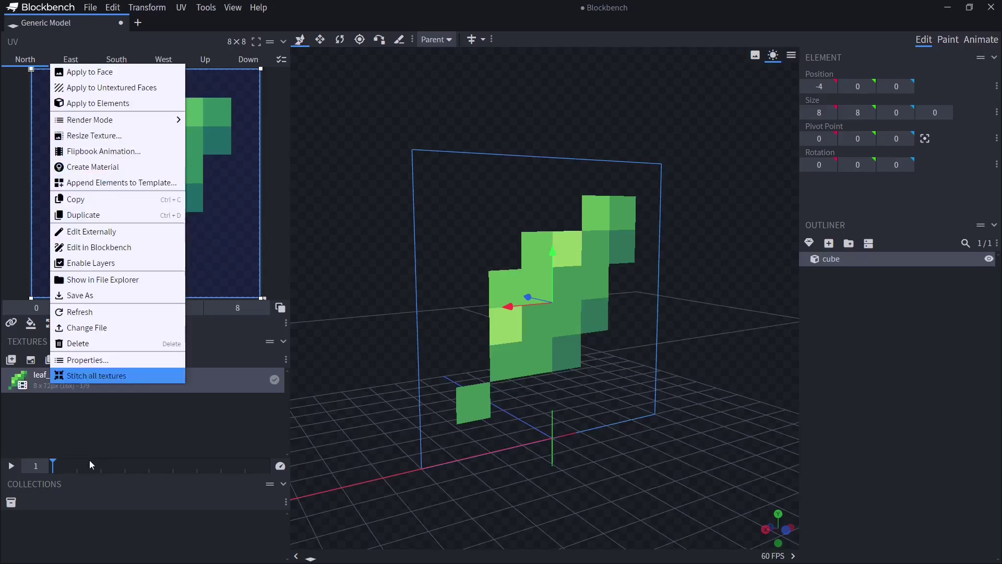
click(11, 466)
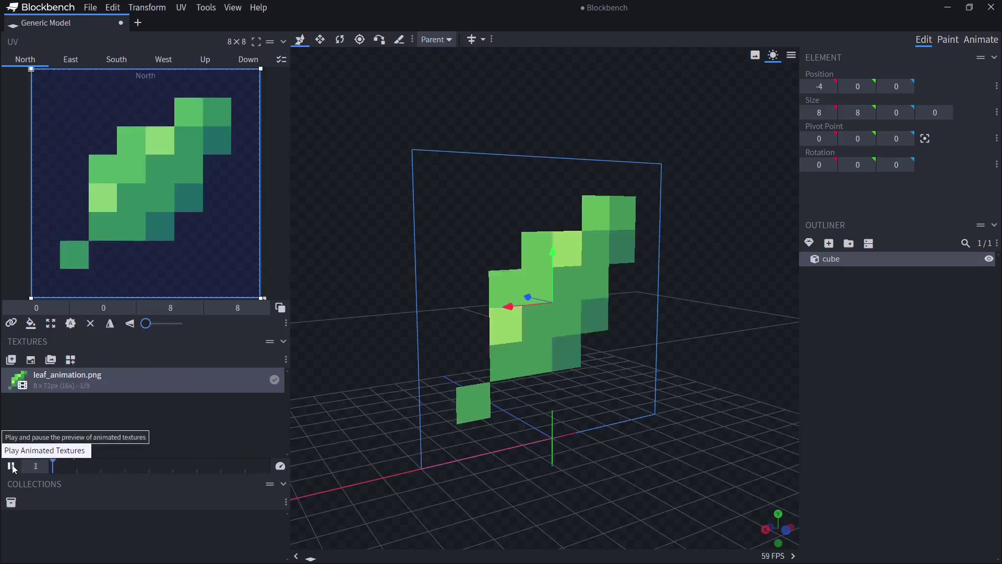
click(11, 465)
drag(432, 517, 418, 524)
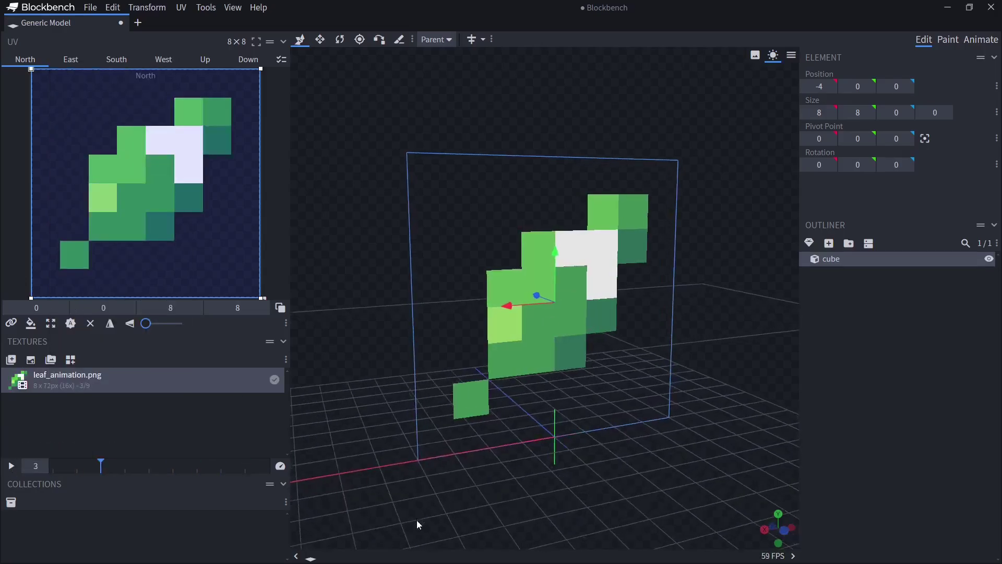
Step: Save the animated leaf texture as leaf_animation.png in the BBS mod's textures folder
right_click(251, 384)
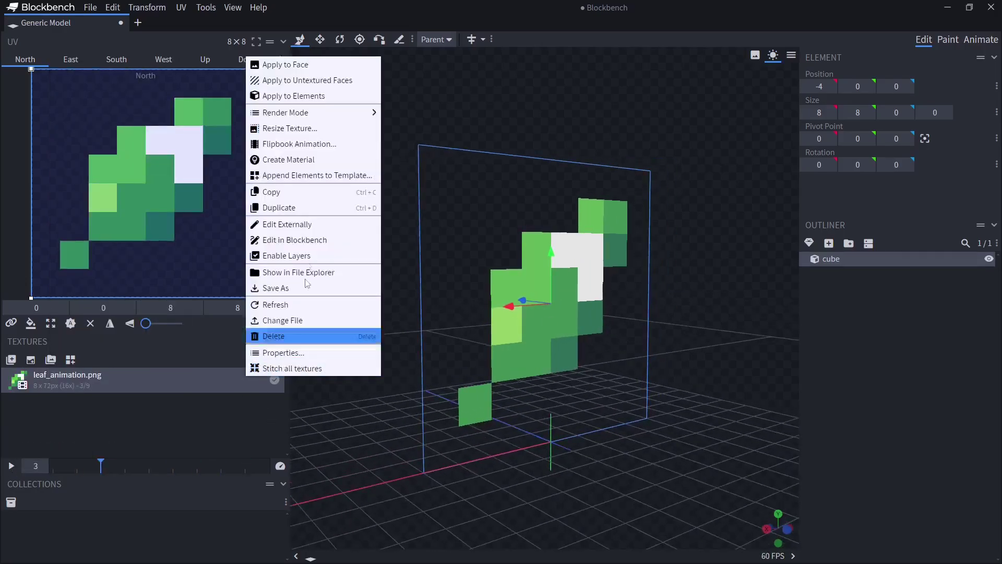
click(279, 285)
double_click(126, 104)
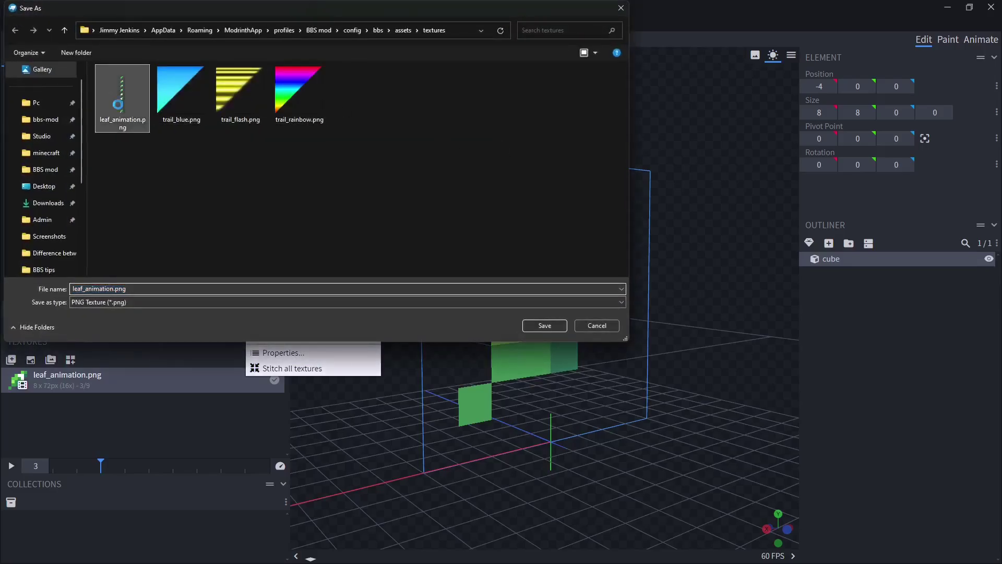
click(526, 287)
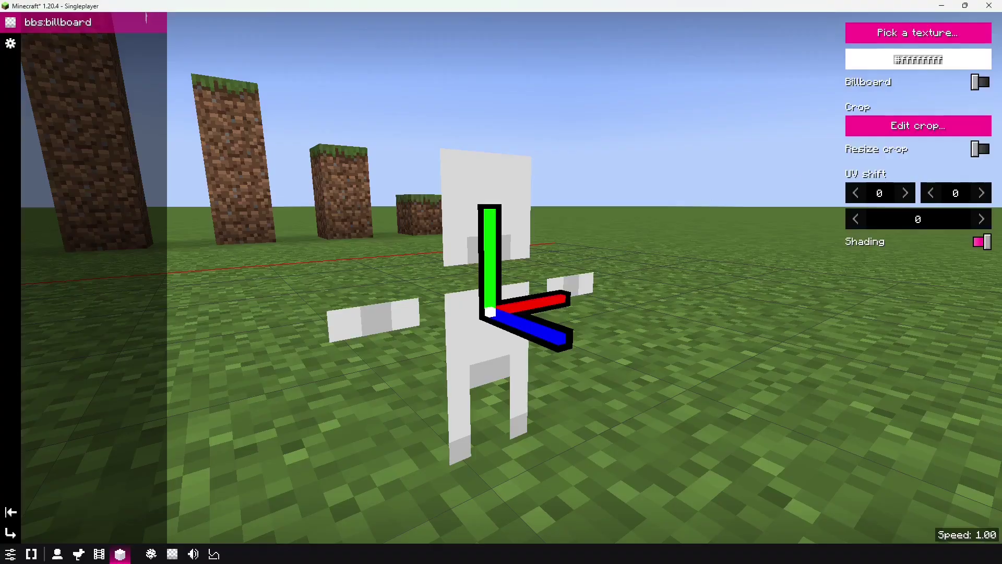
Step: Set the billboard form's texture to leaf_animation.png in Minecraft and inspect the leaf strip
click(945, 33)
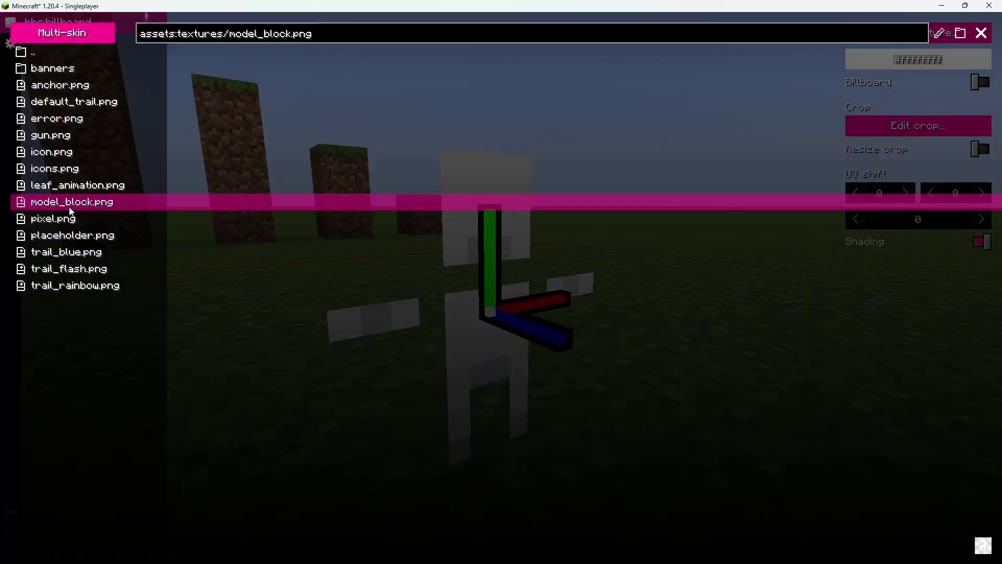
click(70, 188)
click(976, 34)
drag(742, 276, 666, 313)
scroll(667, 313, down, 3)
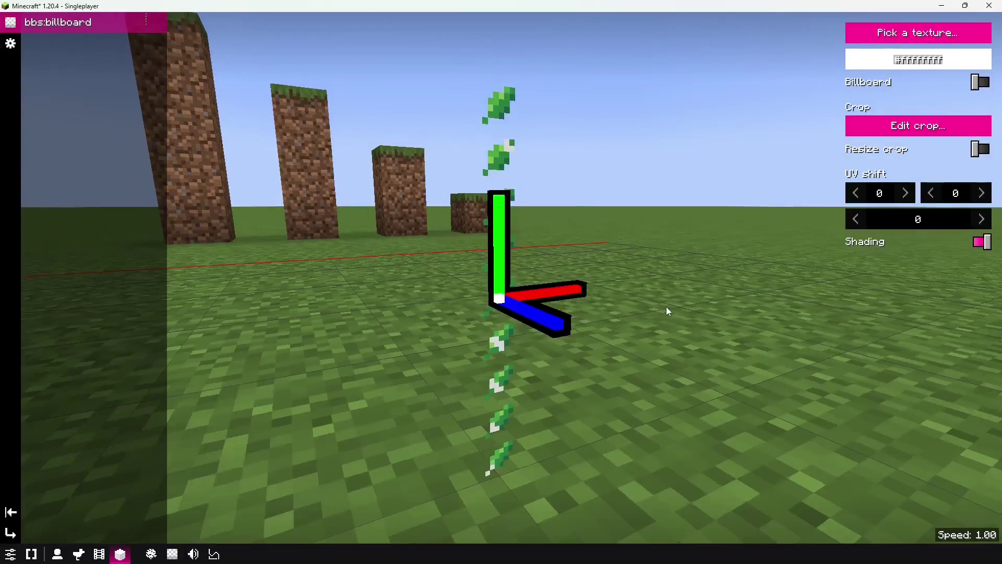
middle_drag(666, 305, 668, 299)
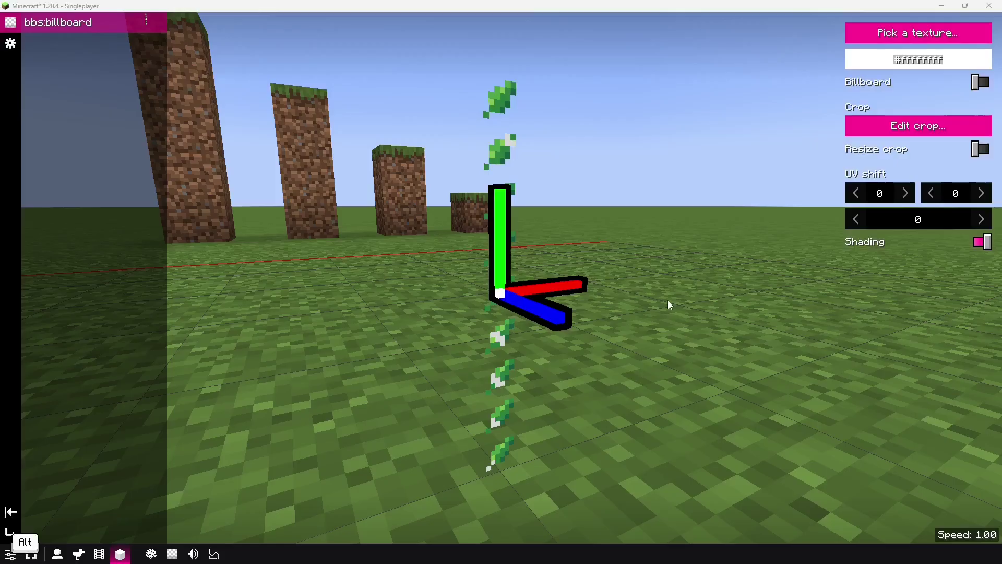
Step: Switch to the DokuStash Animation Editor in the browser and load leaf_animation.png from the textures folder
key(alt+Tab)
click(214, 35)
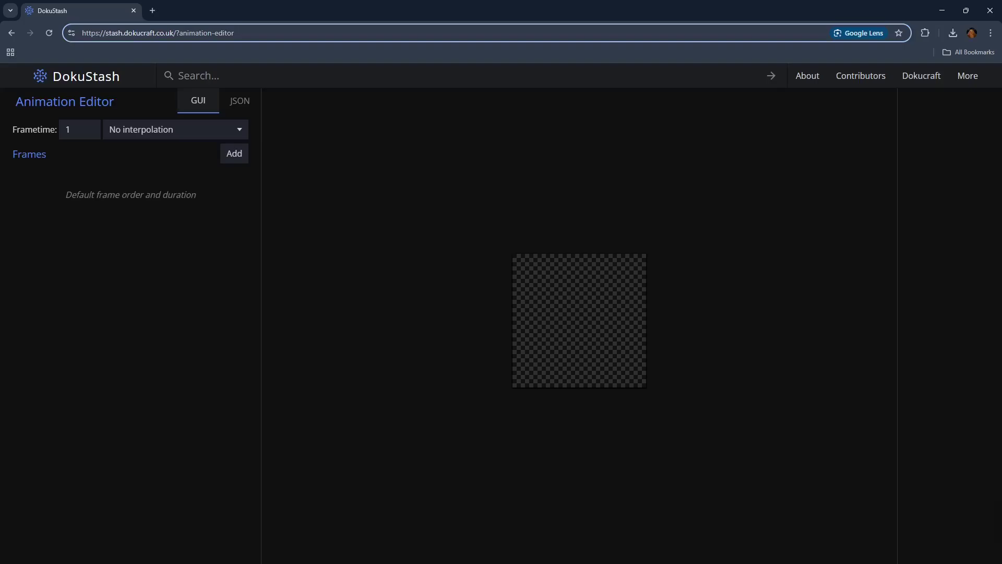
key(alt+Tab)
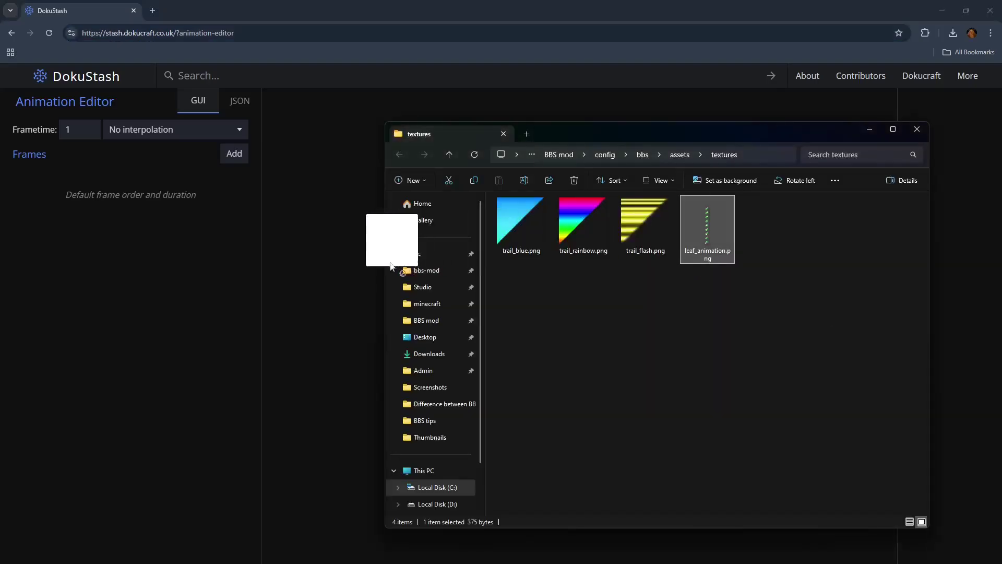
drag(391, 264, 318, 336)
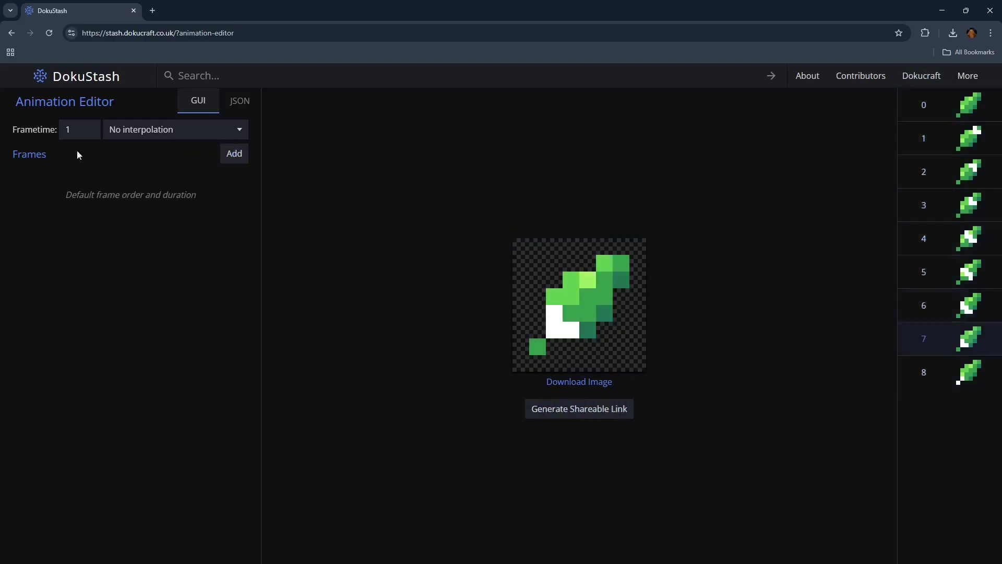
Step: Add five custom frames, indexes 0 to 4, and set frame 1's time to 5 and frame 2's time to 3
click(234, 153)
click(234, 153)
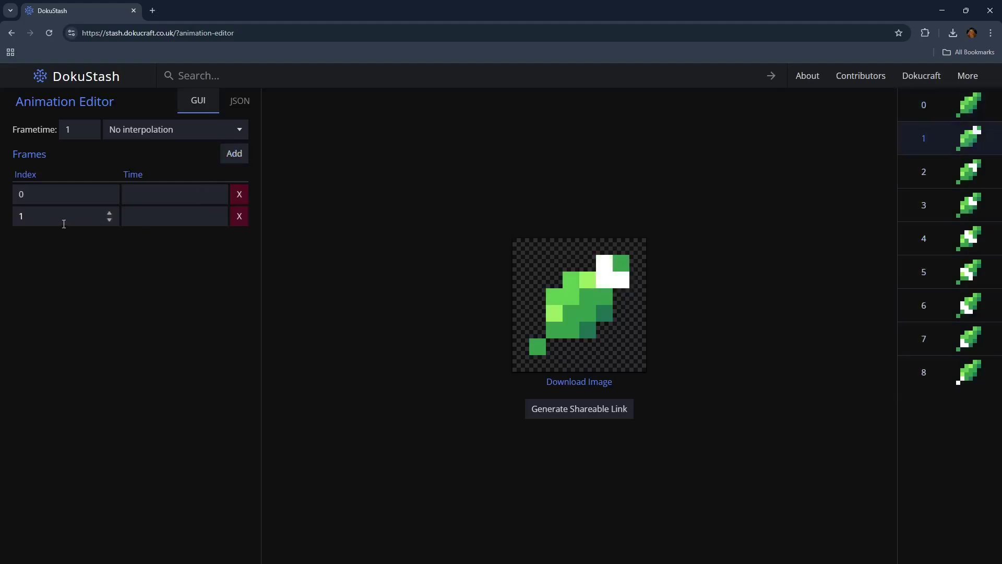
click(234, 154)
click(234, 154)
click(234, 153)
click(186, 221)
text(5)
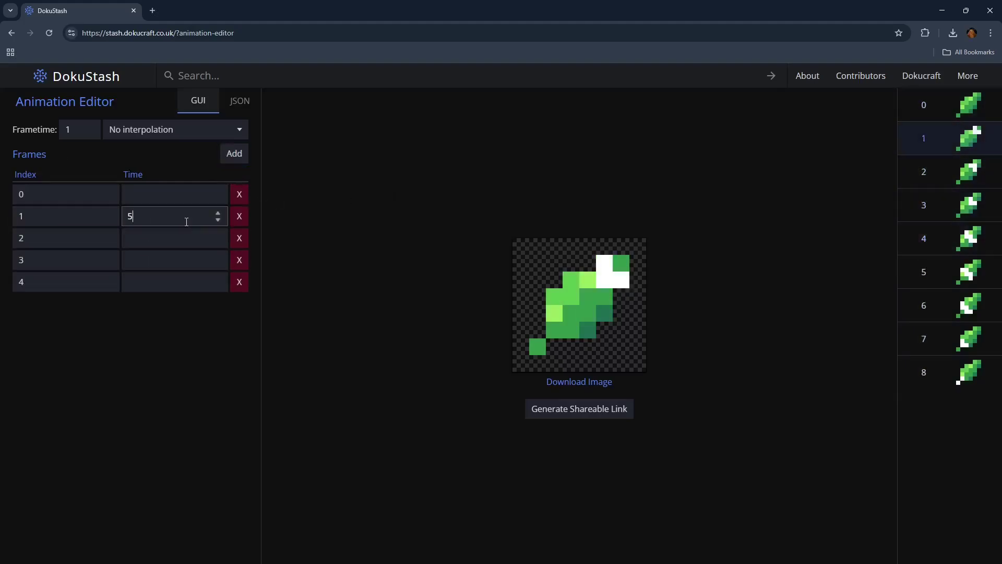
click(171, 241)
text(3)
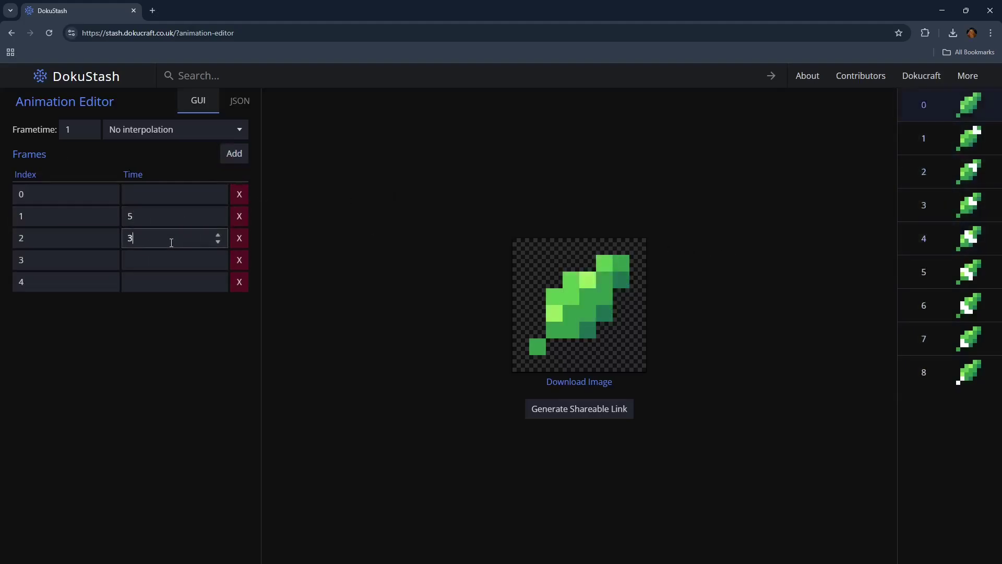
Step: Remove all five custom frame entries to restore the default frame order and duration
click(238, 194)
click(239, 195)
click(238, 197)
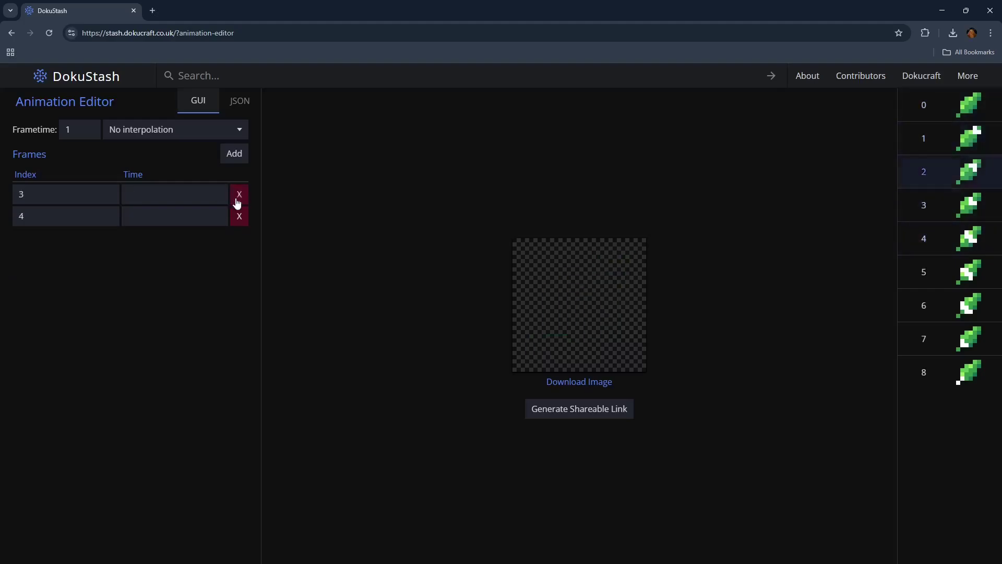
click(238, 202)
click(239, 200)
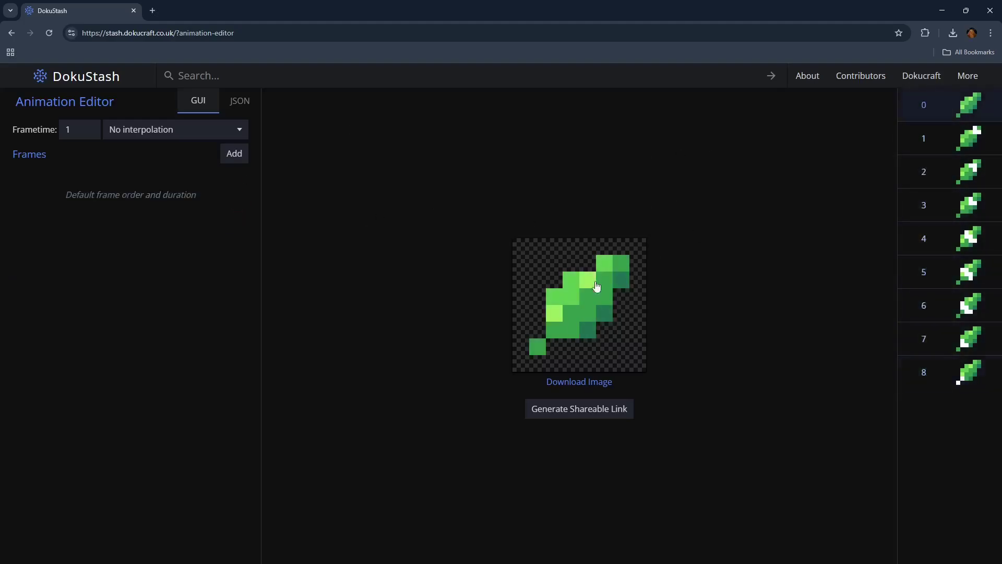
Step: Try a frametime of 2 for the leaf animation and set it back to 1
double_click(73, 130)
text(2)
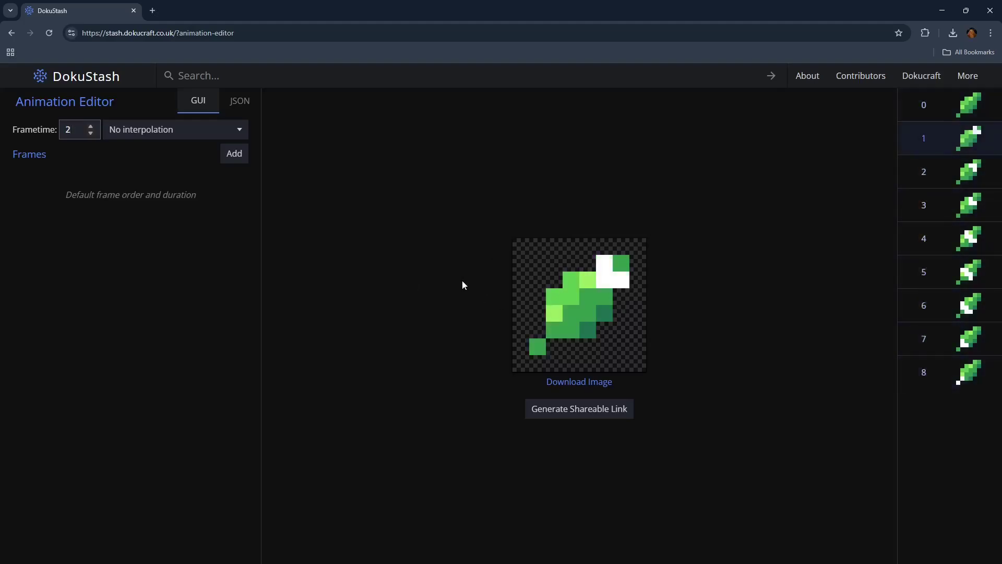
double_click(65, 130)
text(3)
key(BackSpace)
text(1)
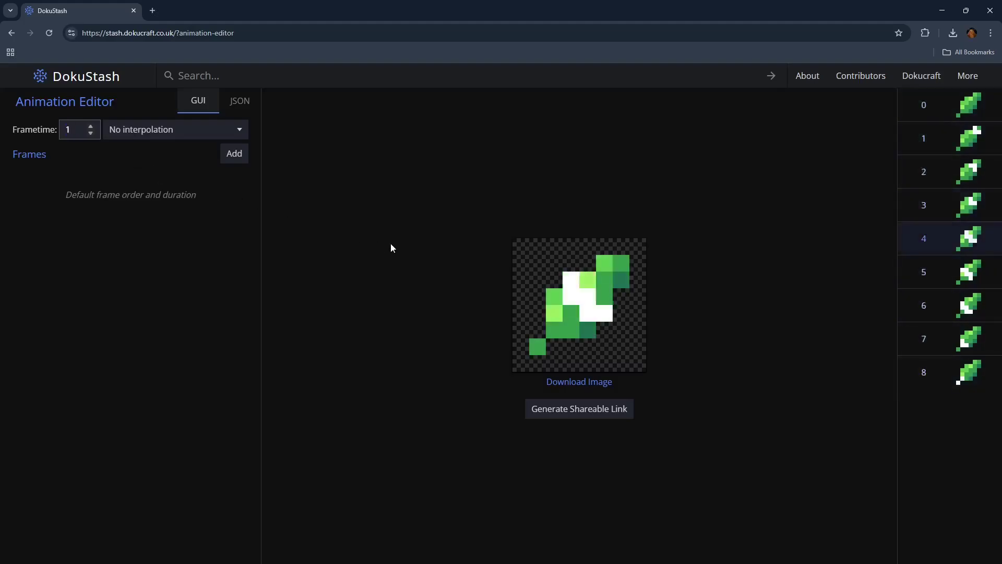
Step: Display the leaf animation's JSON code and copy all of it
click(236, 102)
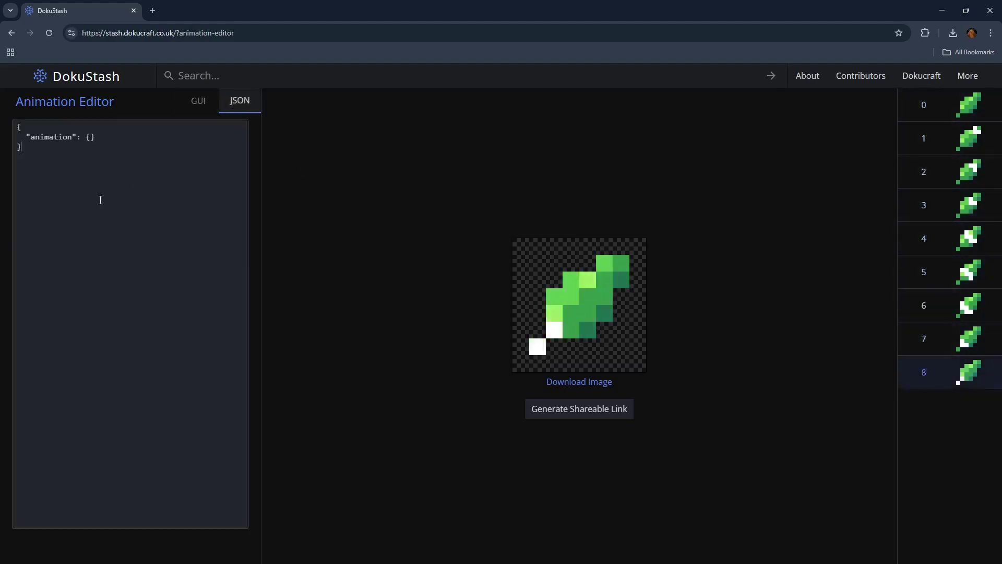
key(ctrl+a)
key(ctrl+c)
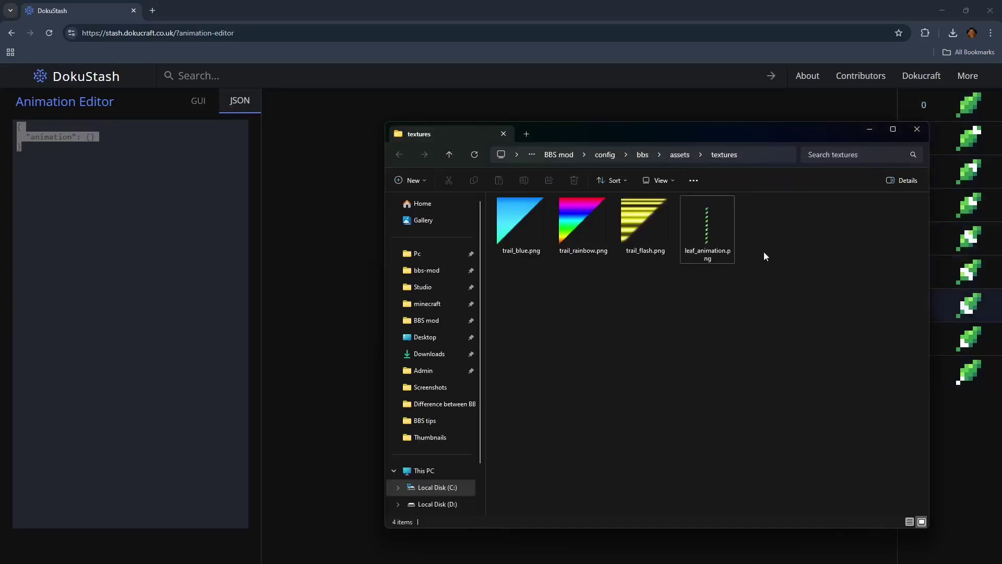
Step: Create a text document in the textures folder named leaf_animation.png.mcmeta, accepting the file extension change
right_click(763, 251)
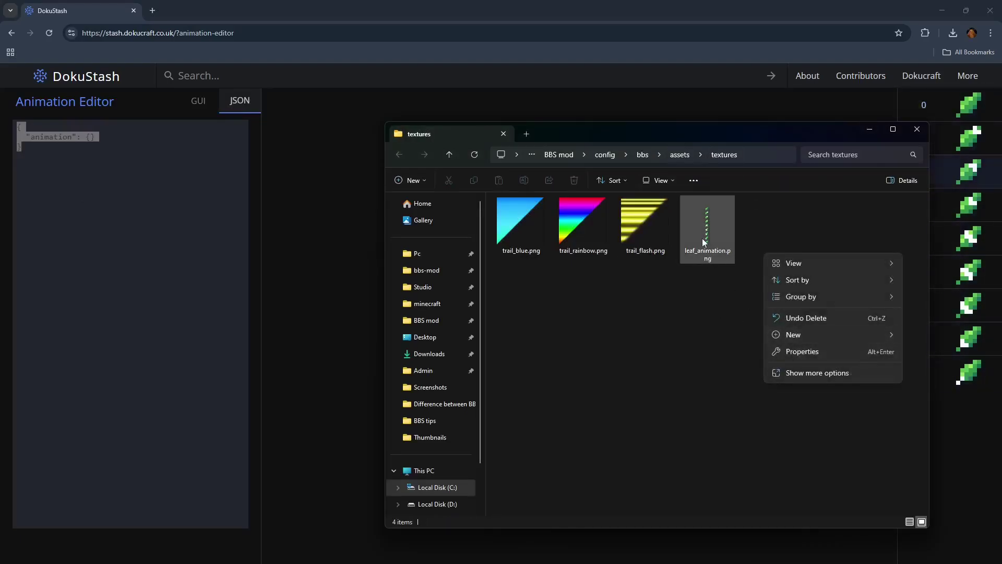
mouse_move(822, 332)
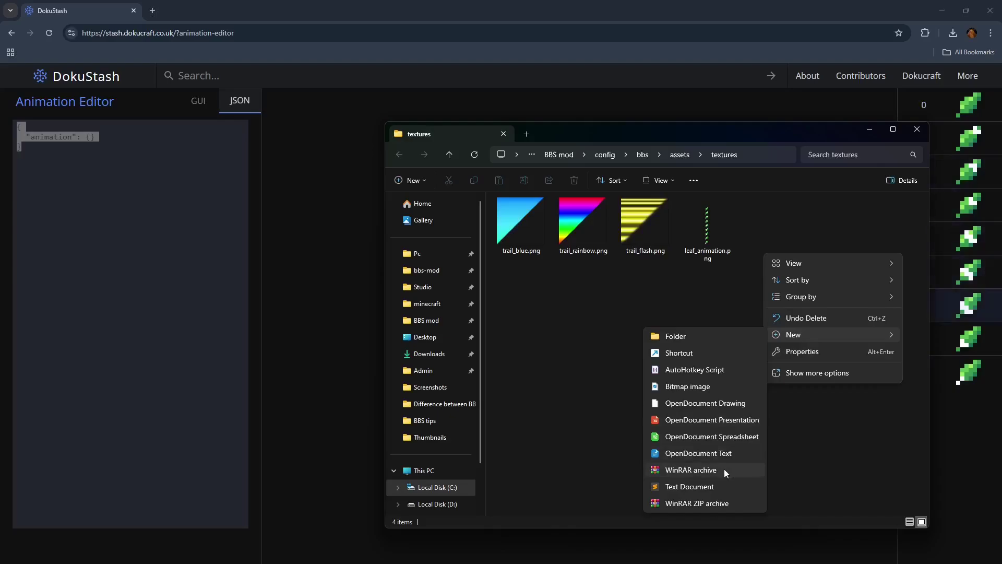
click(698, 486)
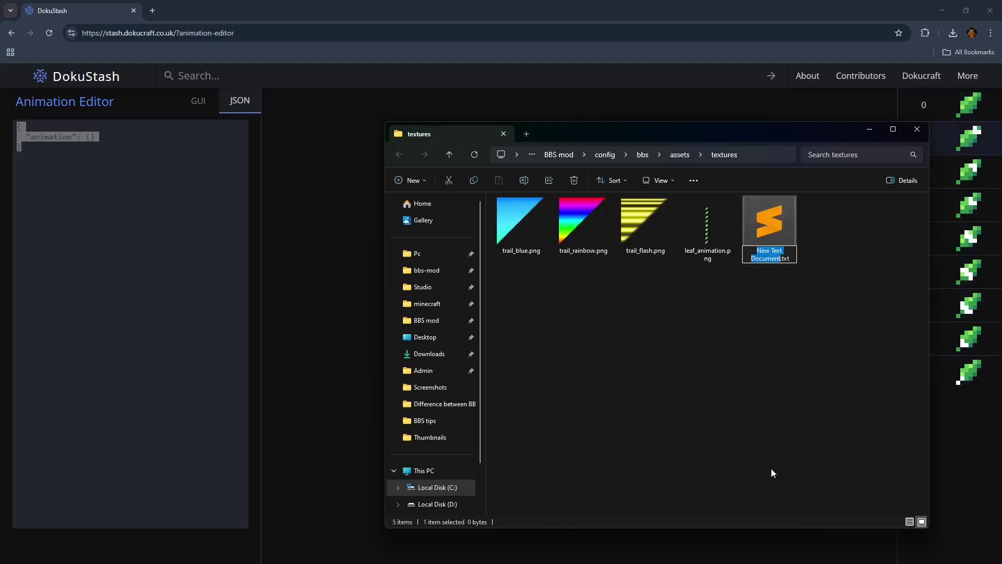
text(leaf_animation.png.)
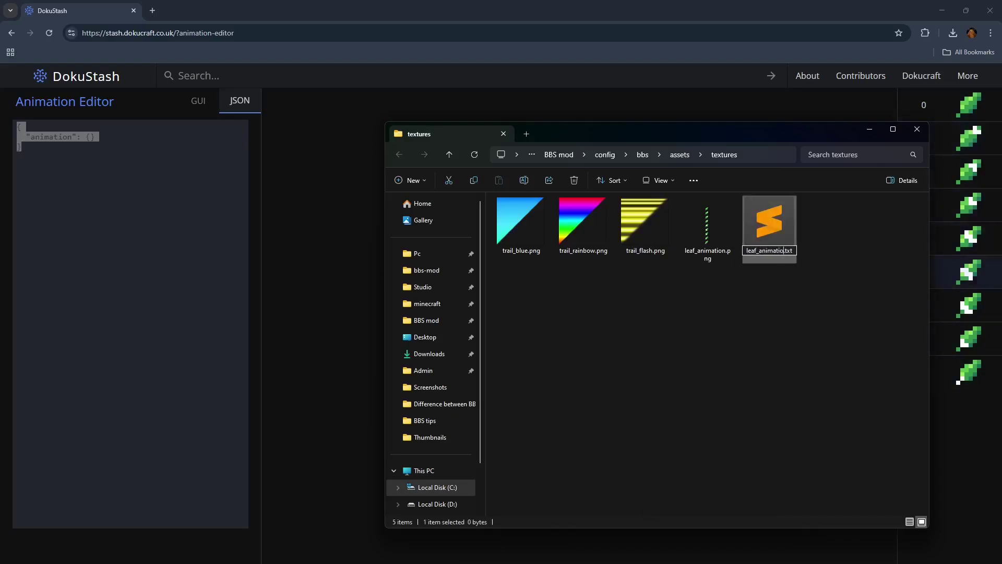
text(mcmeta)
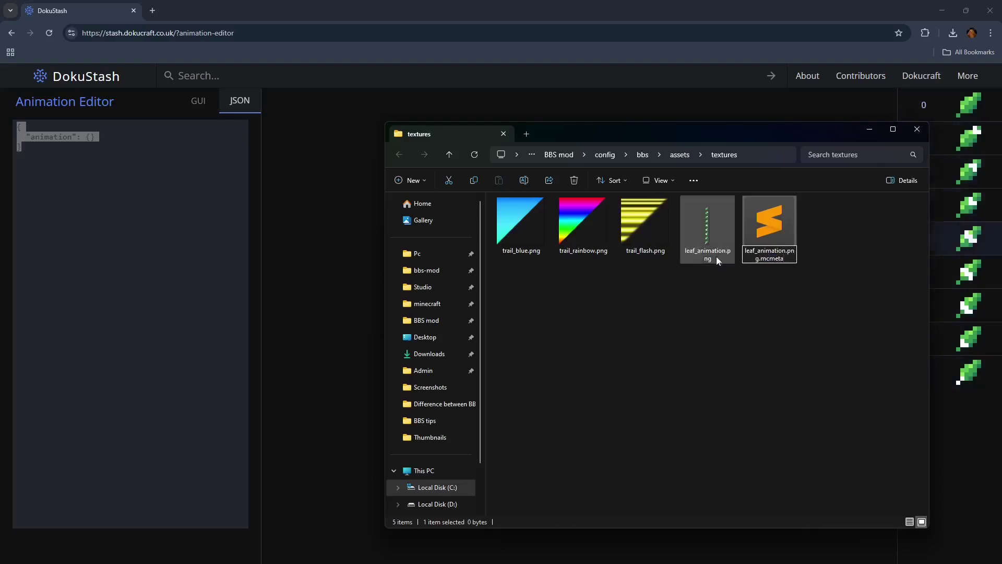
key(Return)
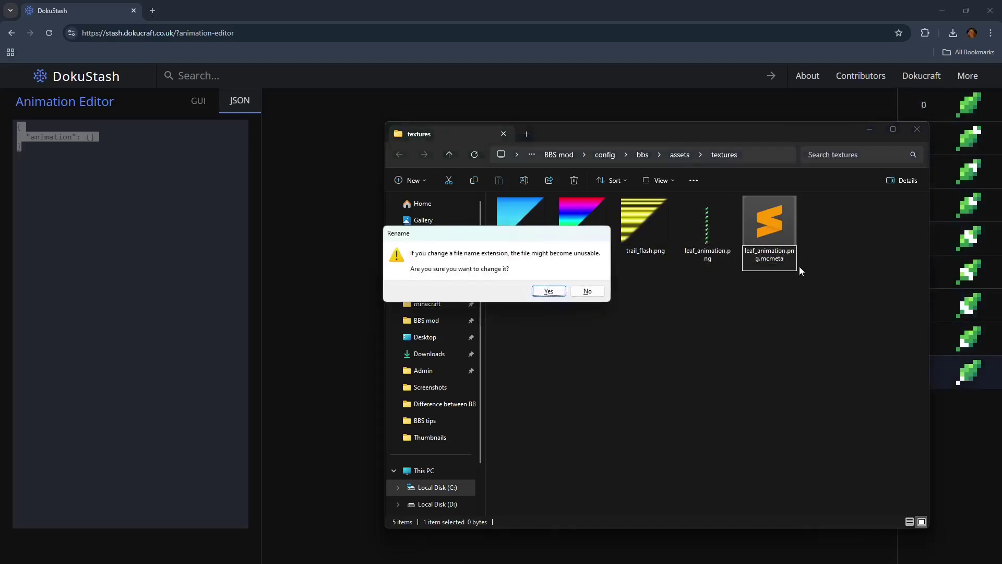
key(Return)
Step: Open leaf_animation.png.mcmeta in Sublime Text and paste the copied animation JSON into it
double_click(769, 226)
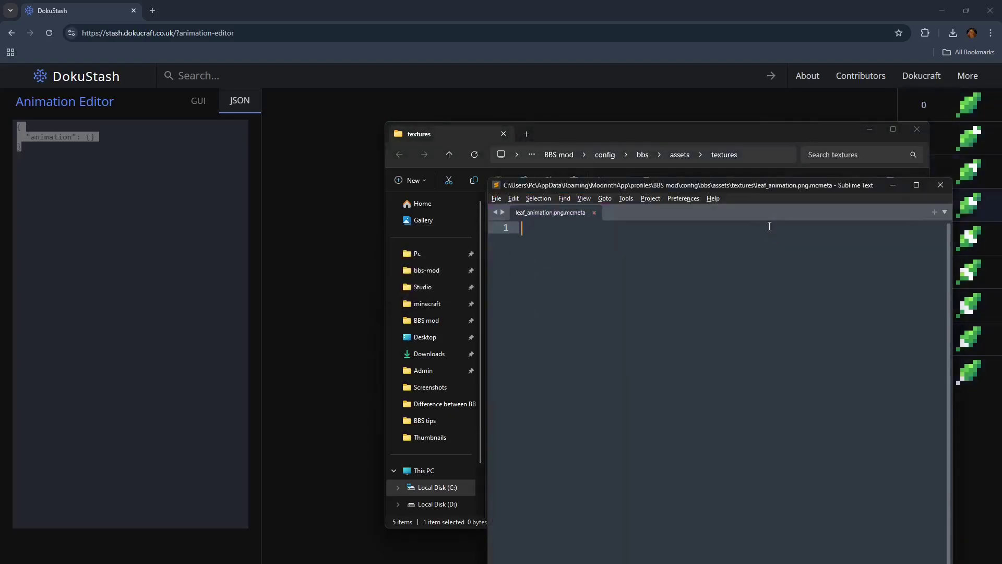
drag(730, 188, 685, 105)
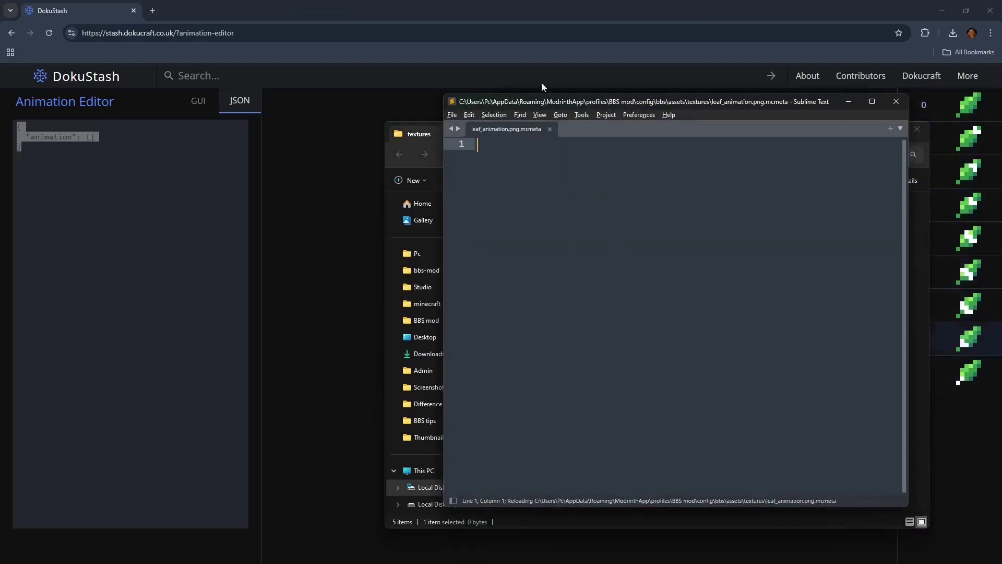
key(ctrl+v)
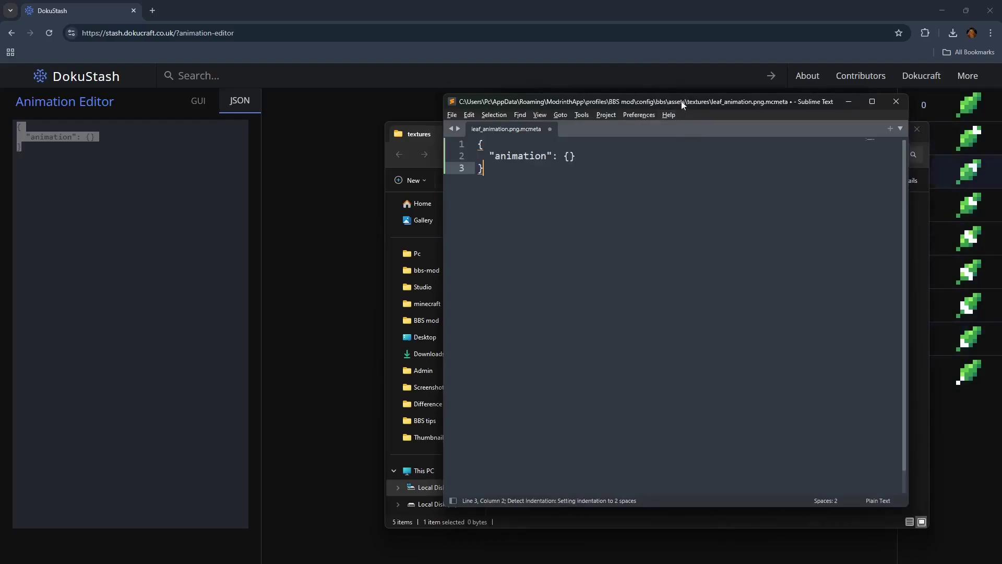
drag(682, 104, 480, 102)
Step: Look at the programs offered for opening leaf_animation.png.mcmeta and return to its text in Sublime Text
click(769, 230)
right_click(770, 228)
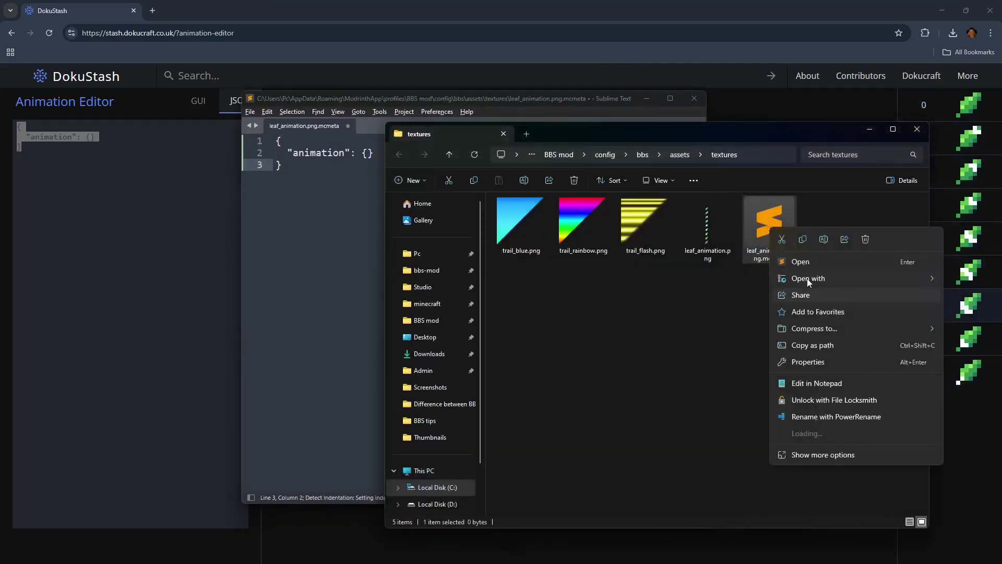
mouse_move(808, 277)
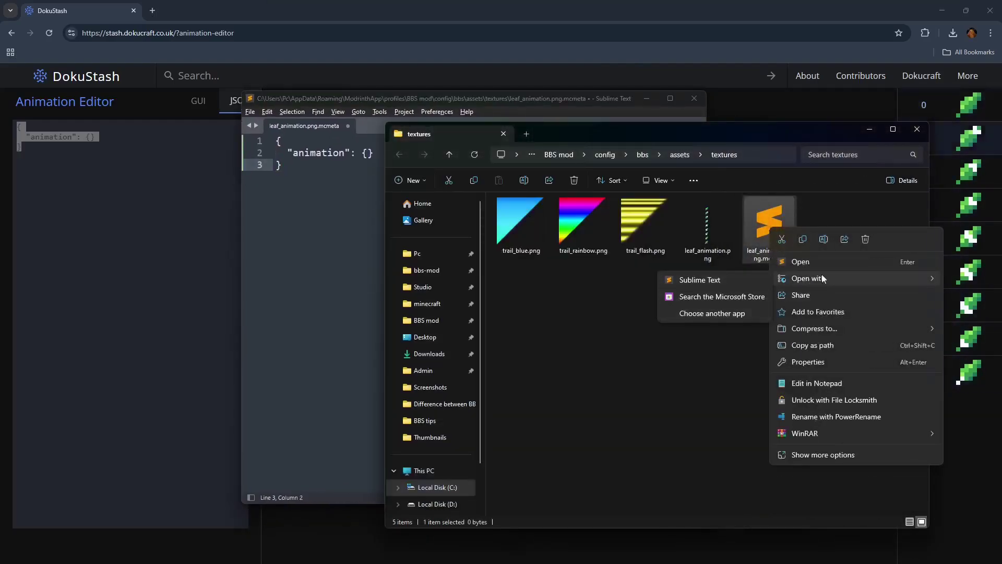
click(354, 261)
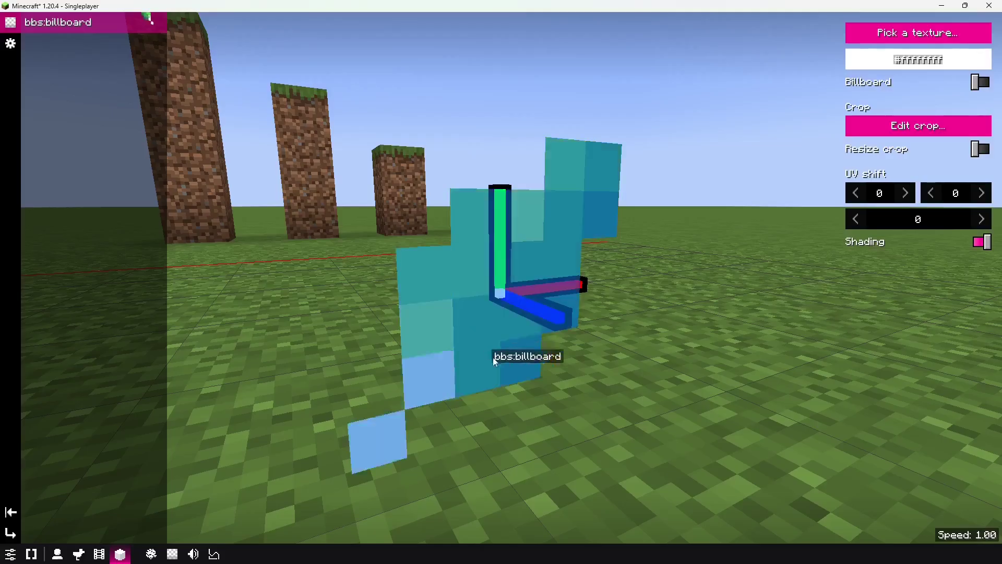
Step: Switch to Minecraft and inspect the animated leaf texture on the billboard form
mouse_move(605, 445)
mouse_down()
mouse_move(571, 431)
mouse_move(601, 443)
mouse_up()
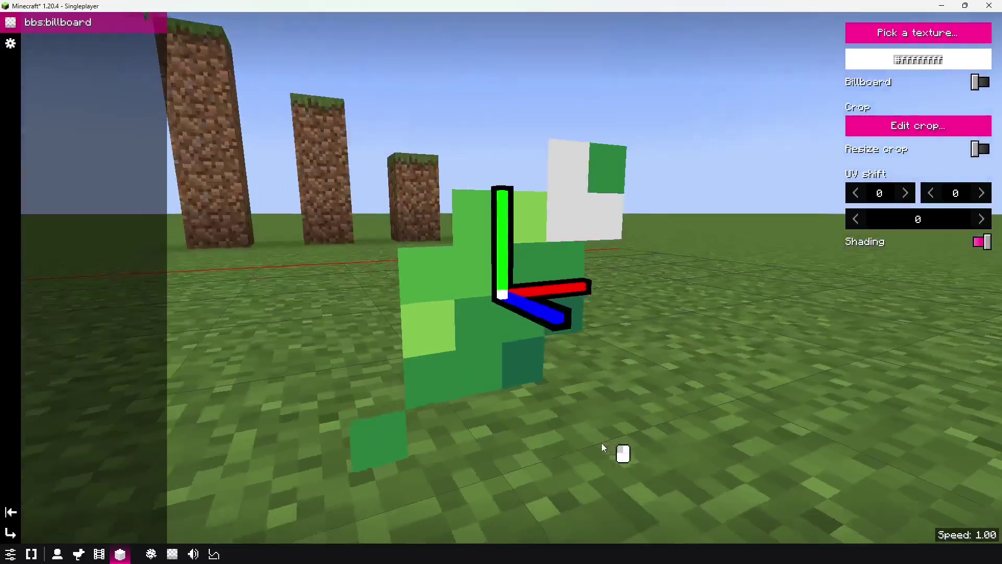
scroll(606, 439, down, 3)
middle_drag(613, 422, 617, 406)
drag(616, 407, 614, 422)
key(Escape)
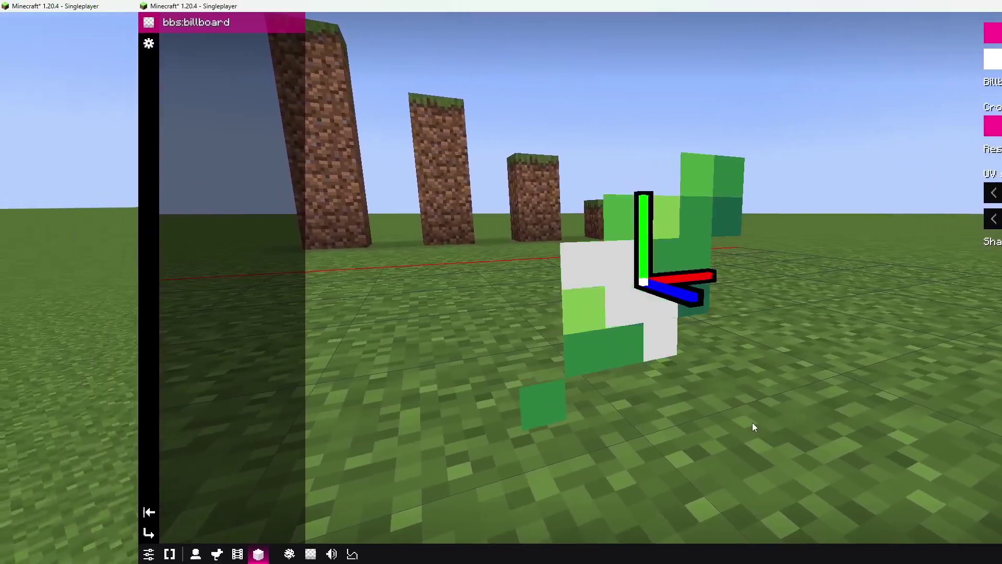